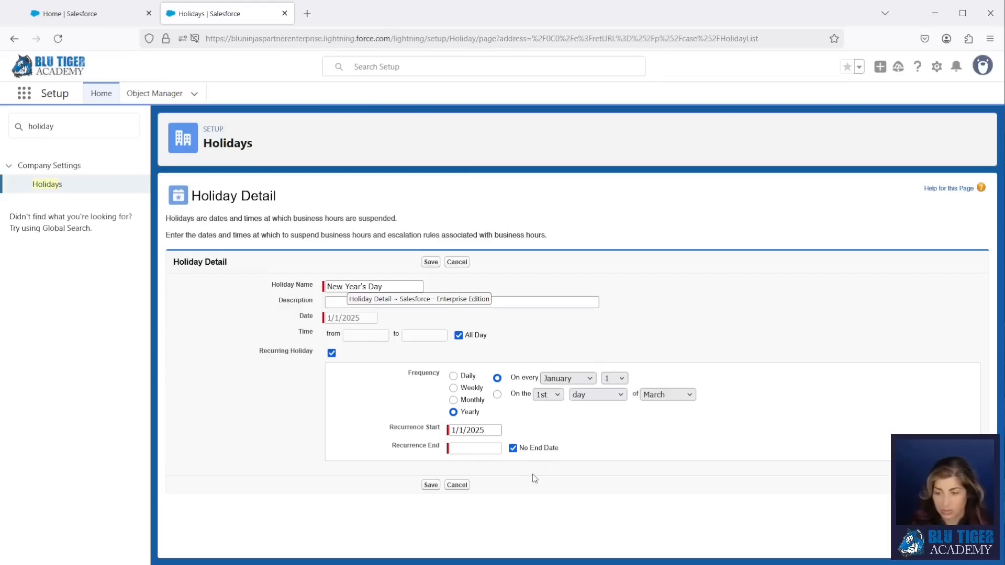
- Save New Year's Day as an all-day holiday recurring every January 1, then go back to Holidays
left_click(430, 263)
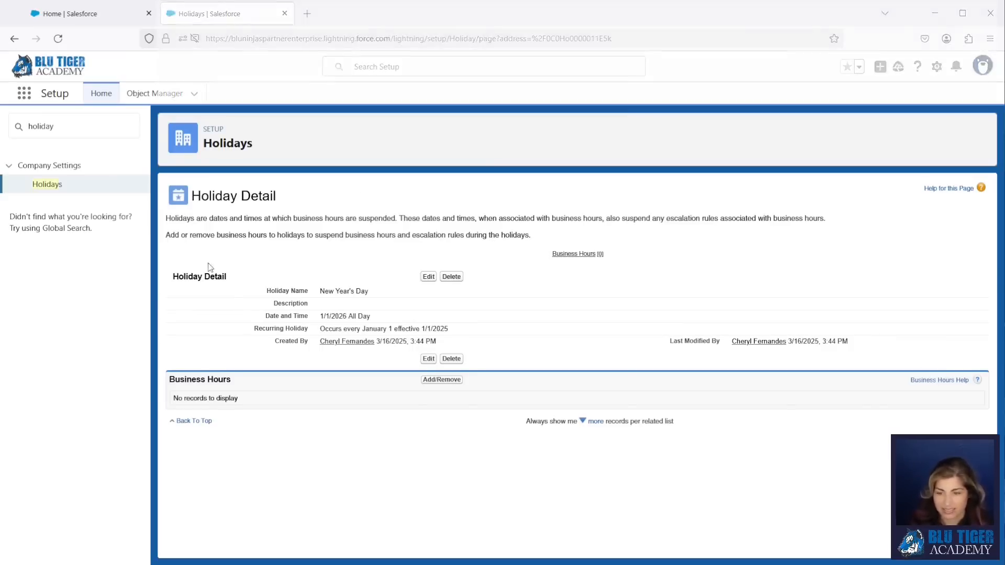
left_click(50, 185)
- Add Martin Luther King, Jr. on January 20, 2025, recurring yearly on the 3rd weekday of January
left_click(430, 236)
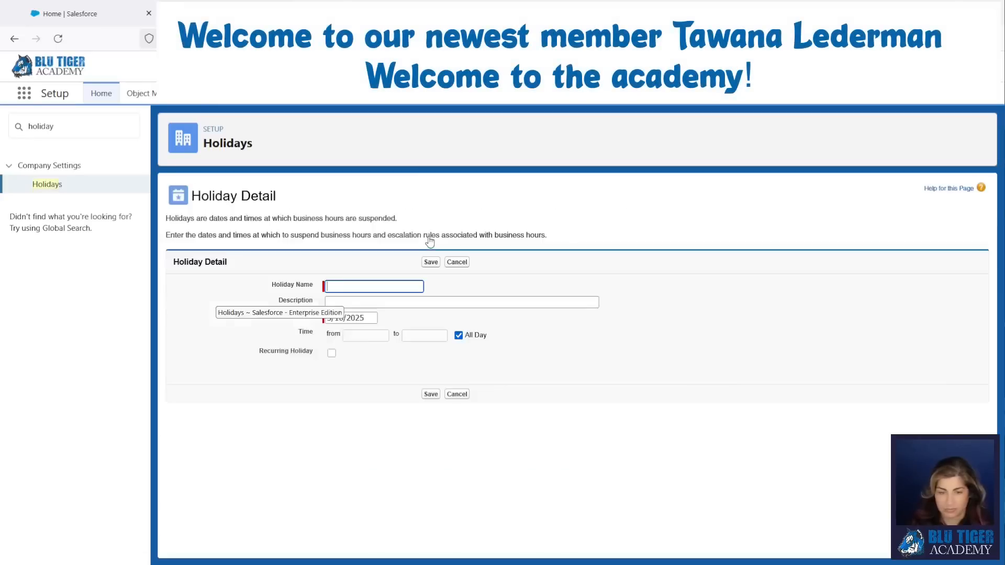
type("Martin Luther King, Jr.")
left_click(366, 318)
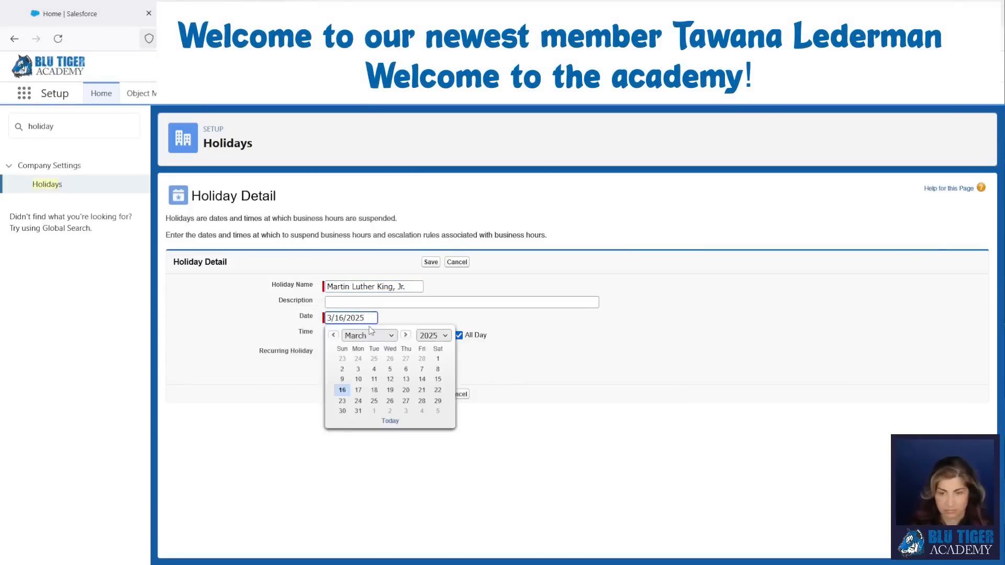
left_click(334, 336)
left_click(334, 336)
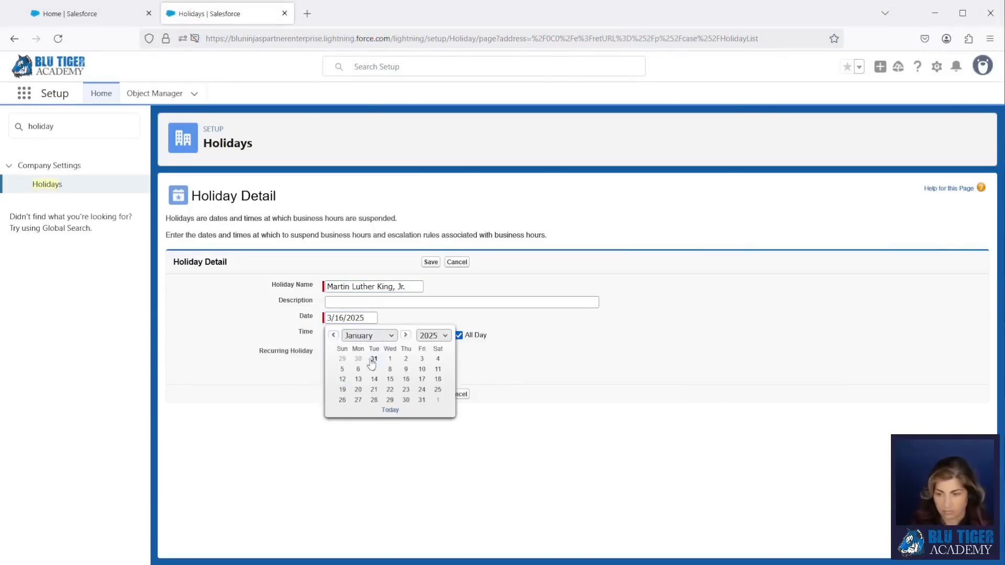
left_click(358, 390)
left_click(332, 353)
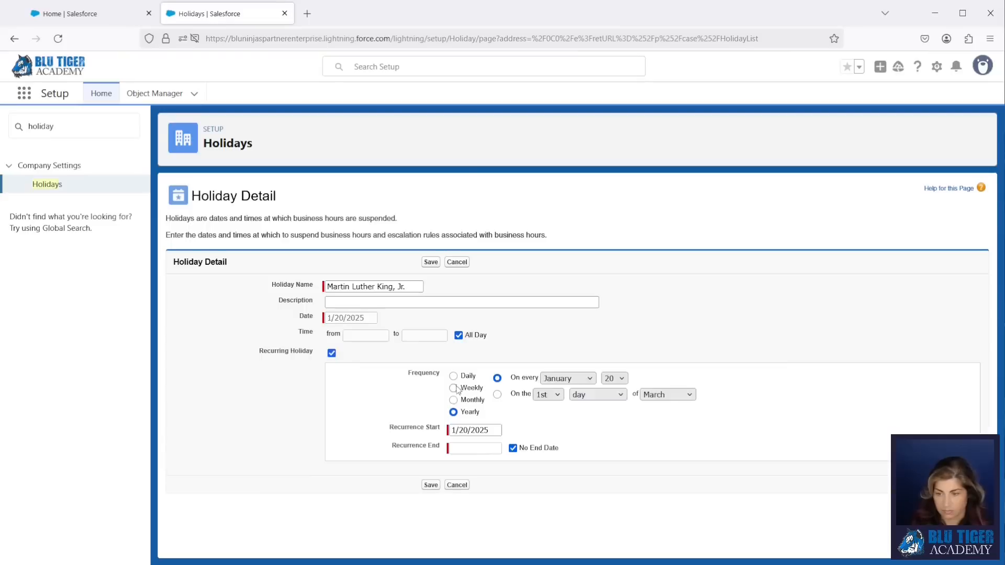
left_click(497, 394)
left_click(548, 395)
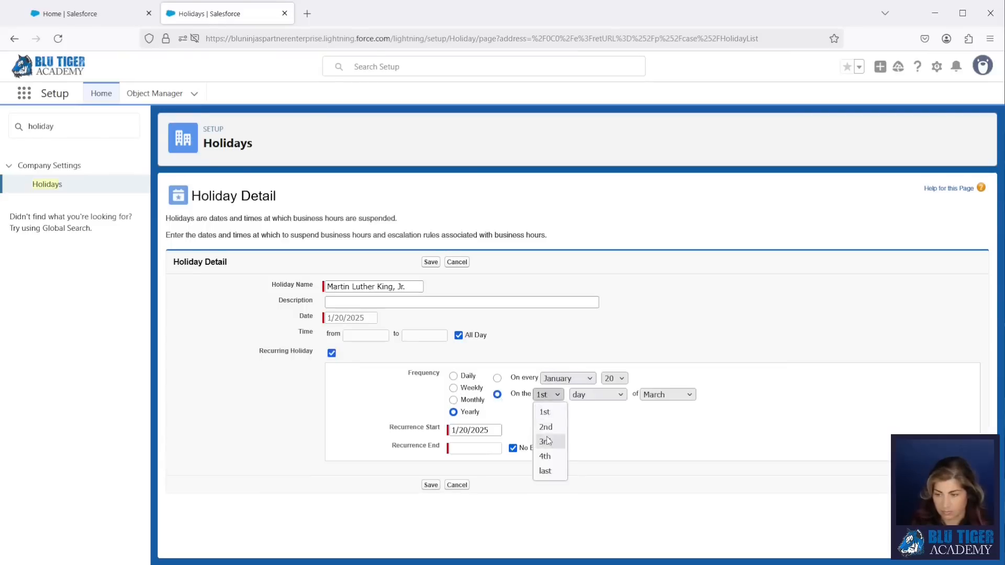
left_click(546, 439)
left_click(665, 395)
left_click(660, 216)
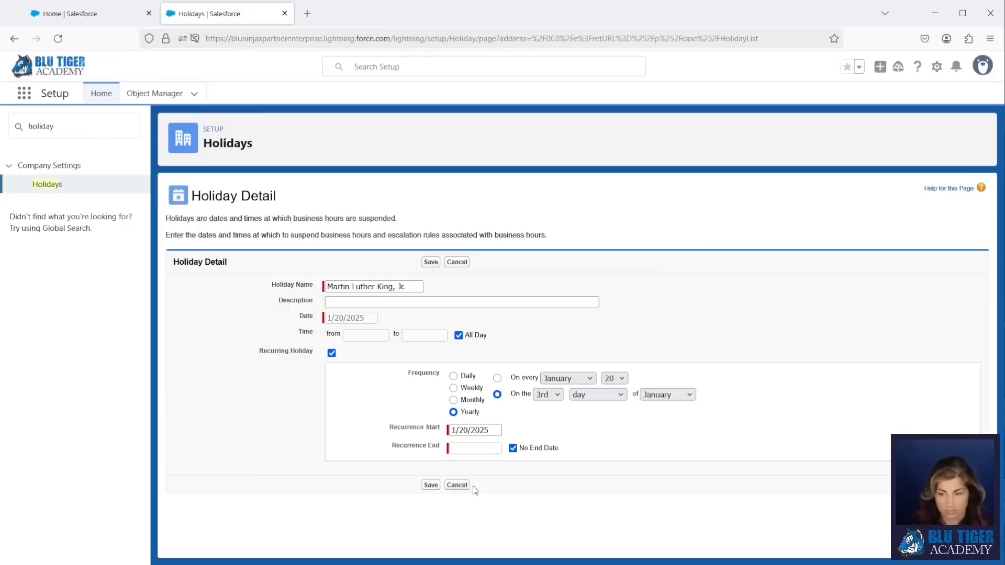
left_click(431, 485)
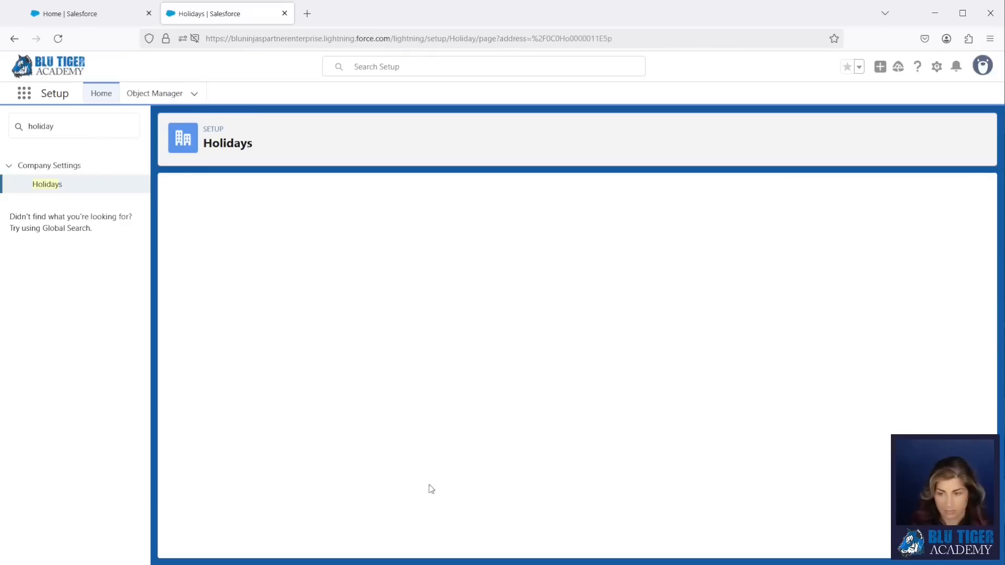
left_click(46, 185)
- Add Washington's Birthday on February 17, recurring yearly on the 3rd Monday of February
left_click(430, 236)
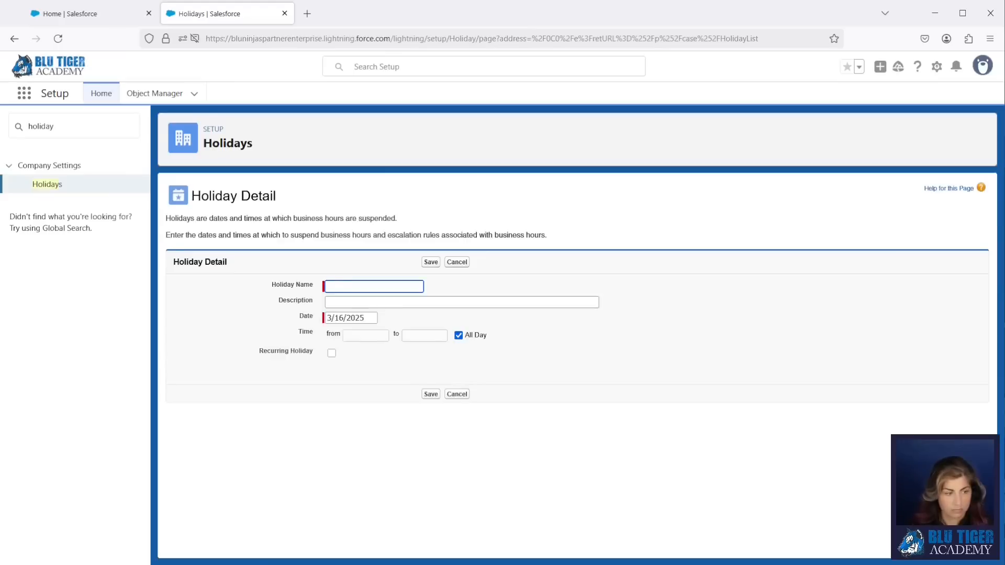
type("Washington's Birthday")
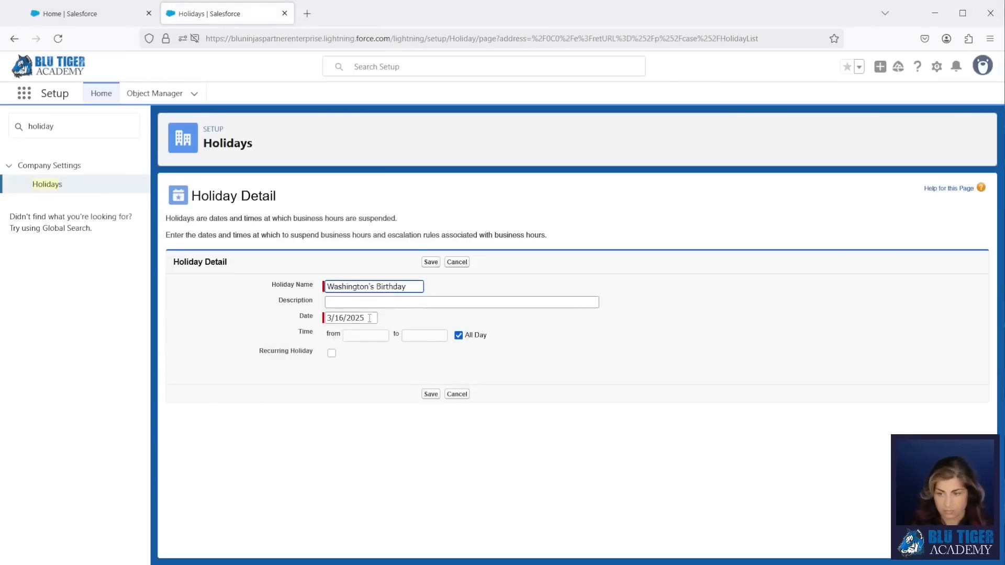
left_click(369, 317)
left_click(335, 337)
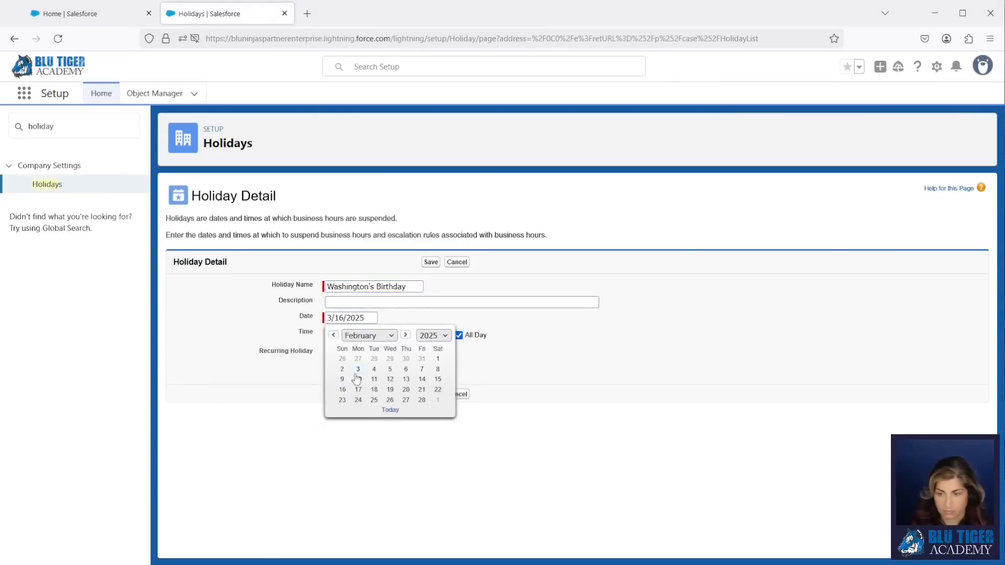
left_click(358, 389)
left_click(331, 354)
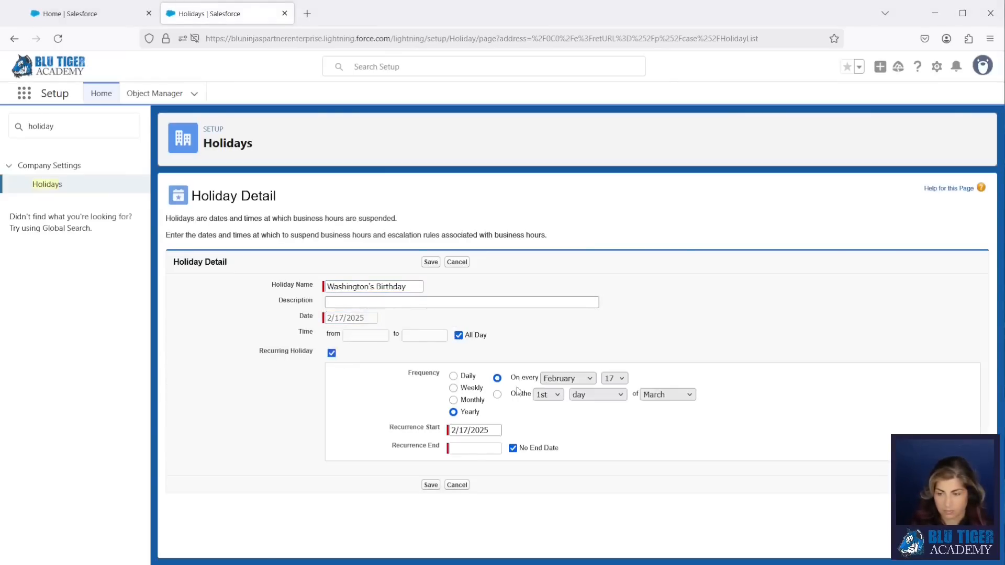
left_click(497, 394)
left_click(548, 395)
left_click(545, 443)
left_click(587, 395)
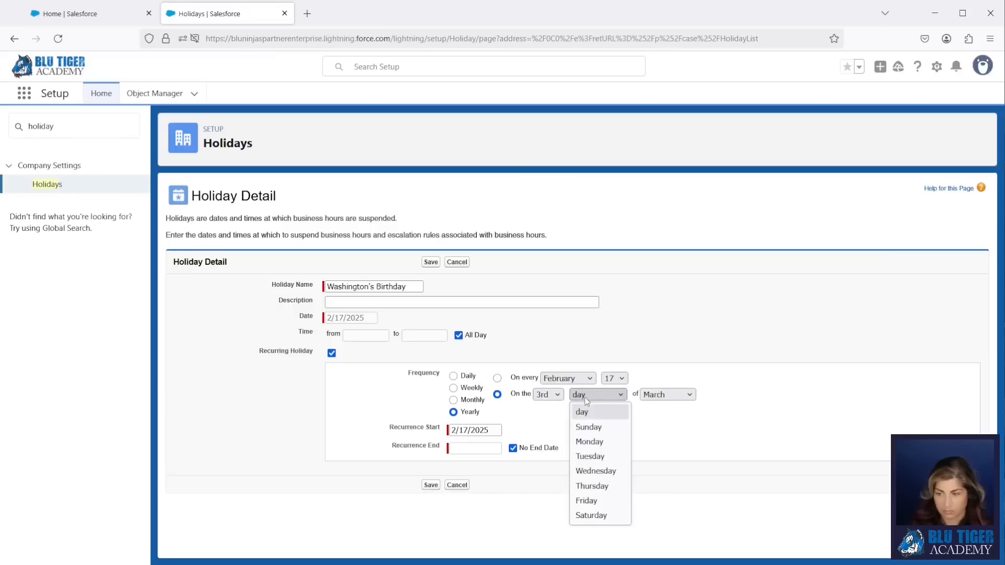
left_click(589, 441)
left_click(667, 395)
left_click(662, 232)
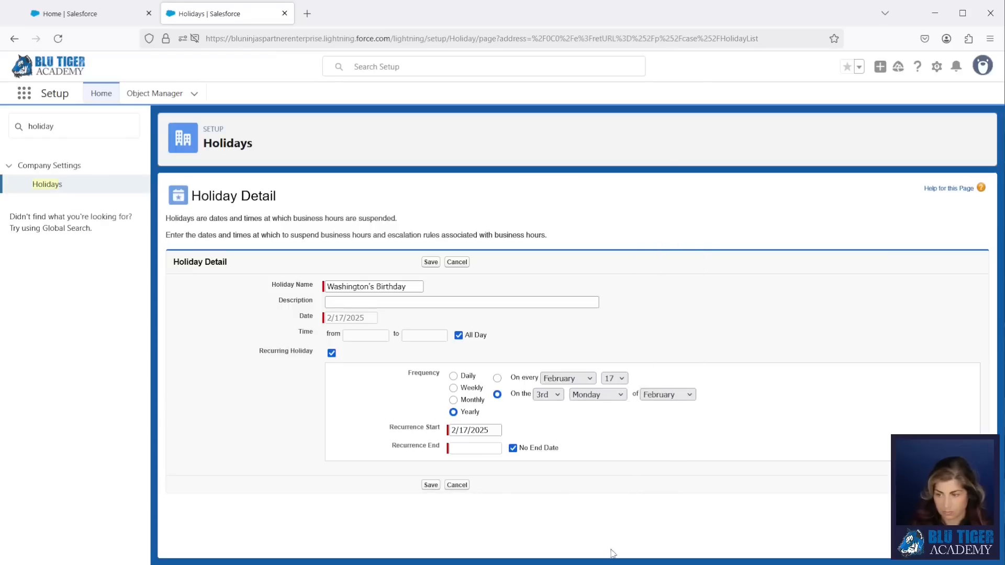
left_click(431, 486)
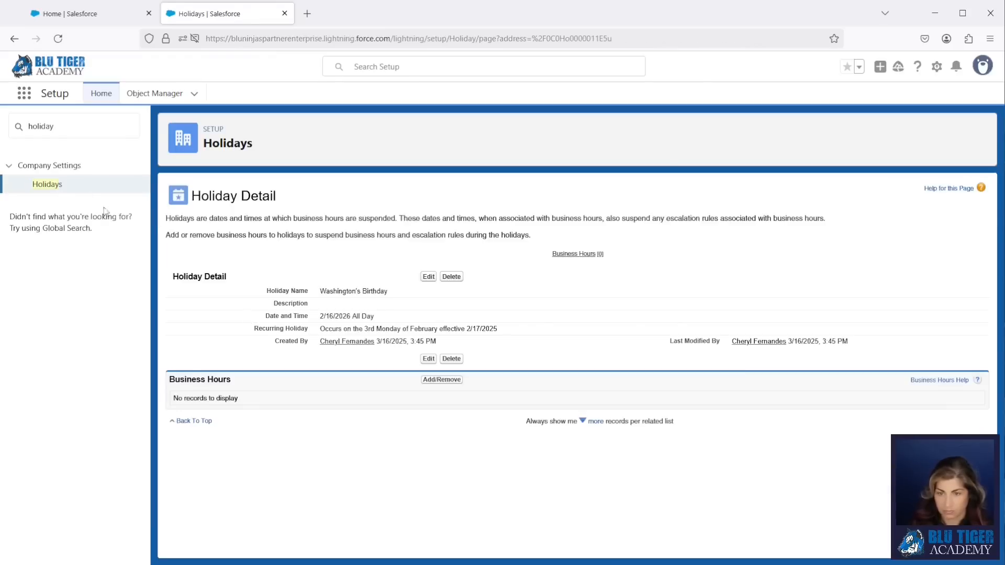
left_click(47, 184)
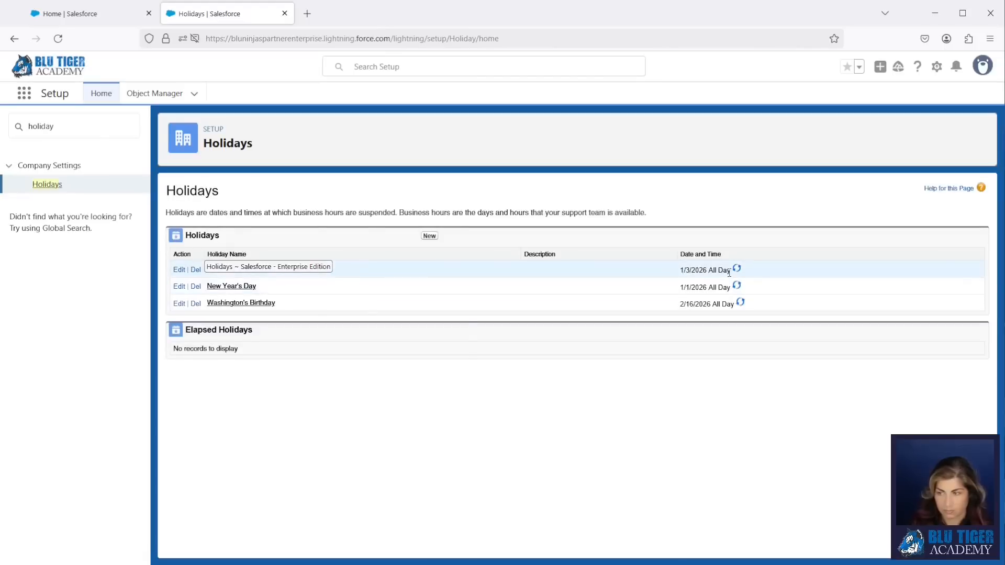
- Correct the Martin Luther King, Jr. holiday so it recurs on the 3rd Monday
left_click(266, 275)
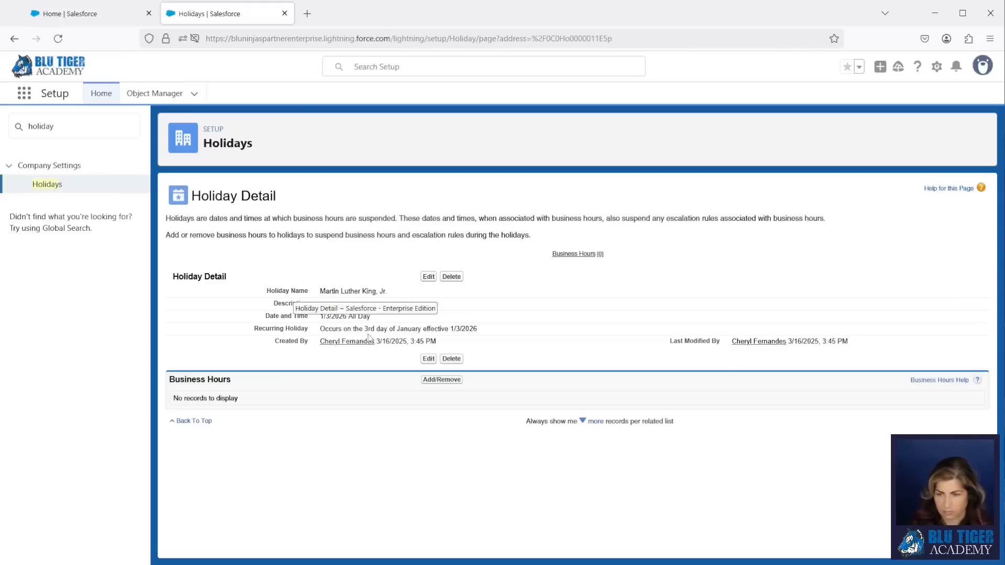
left_click(428, 277)
left_click(592, 394)
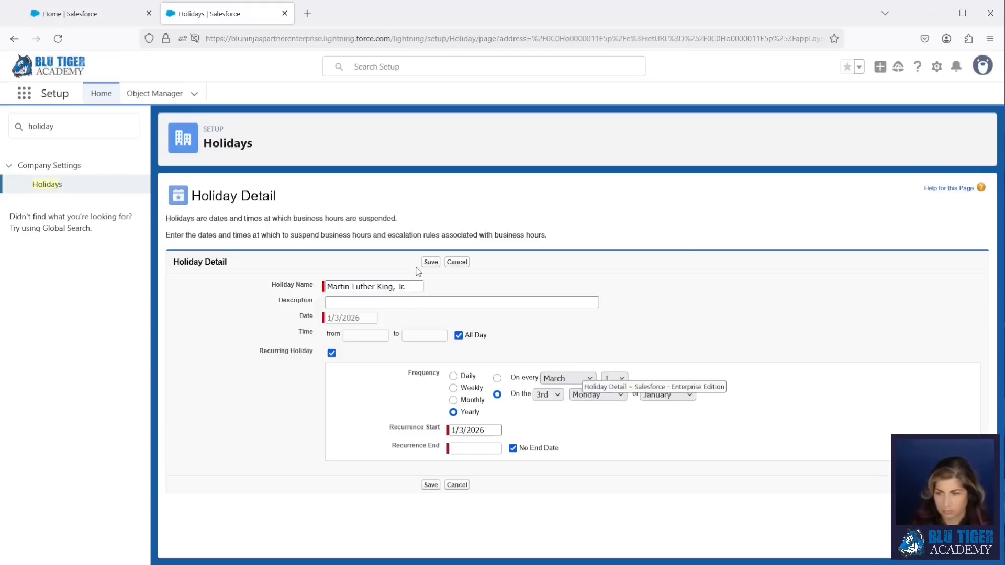
left_click(431, 262)
left_click(43, 187)
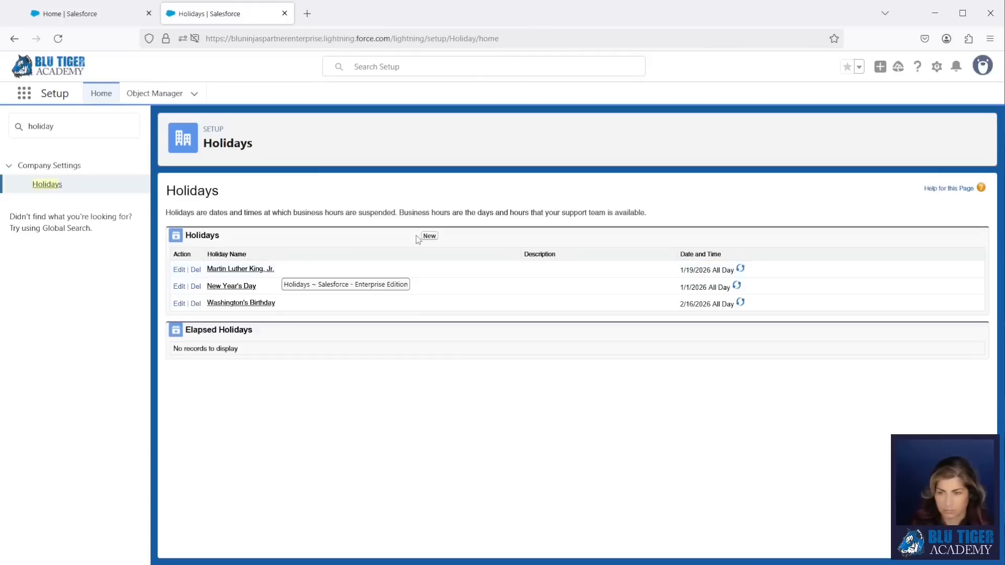
left_click(429, 236)
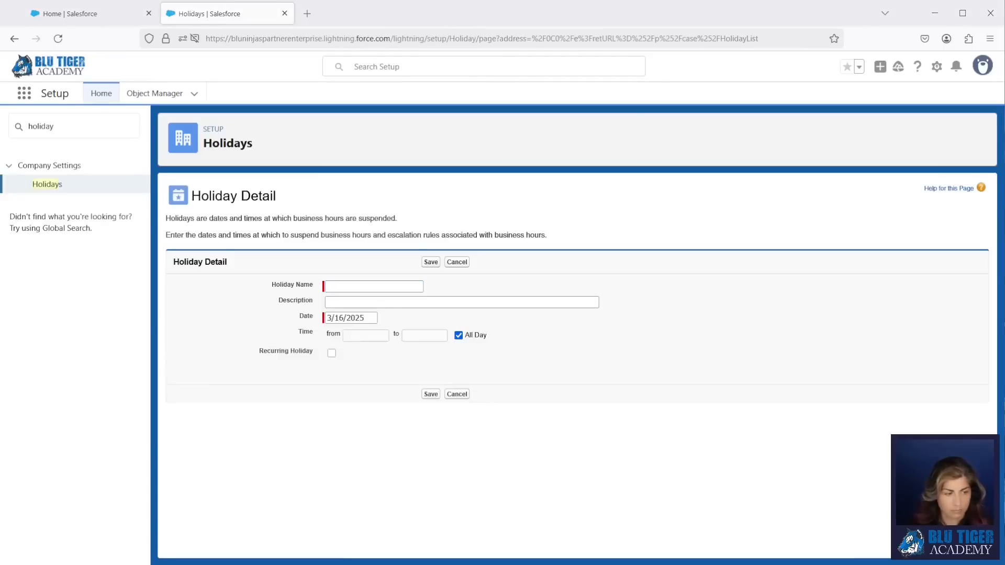
- Add Memorial Day on 5/26/2025, recurring yearly on the last Monday of May
left_click(377, 285)
type("Memorial Day")
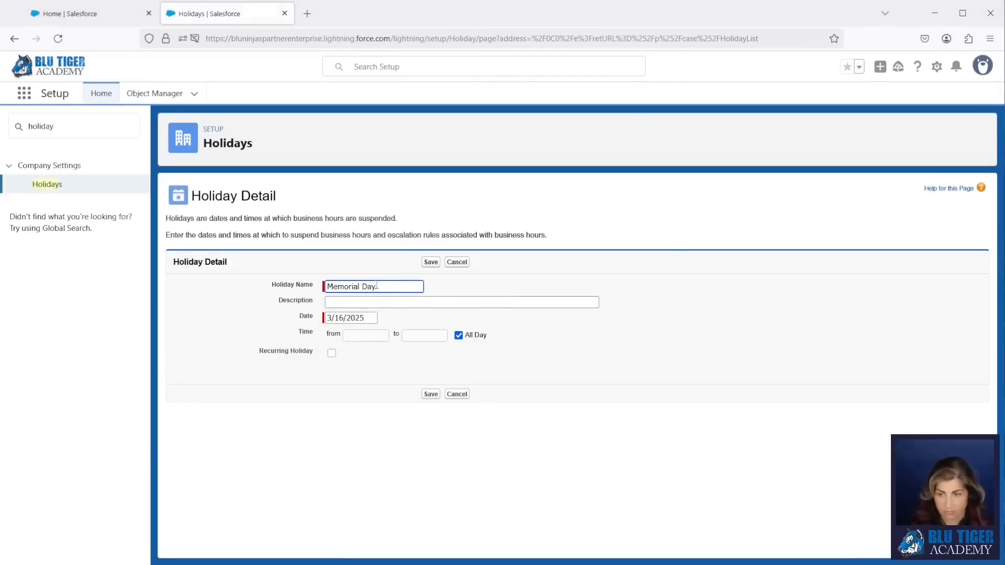
left_click(349, 318)
left_click(369, 335)
left_click(363, 413)
left_click(360, 401)
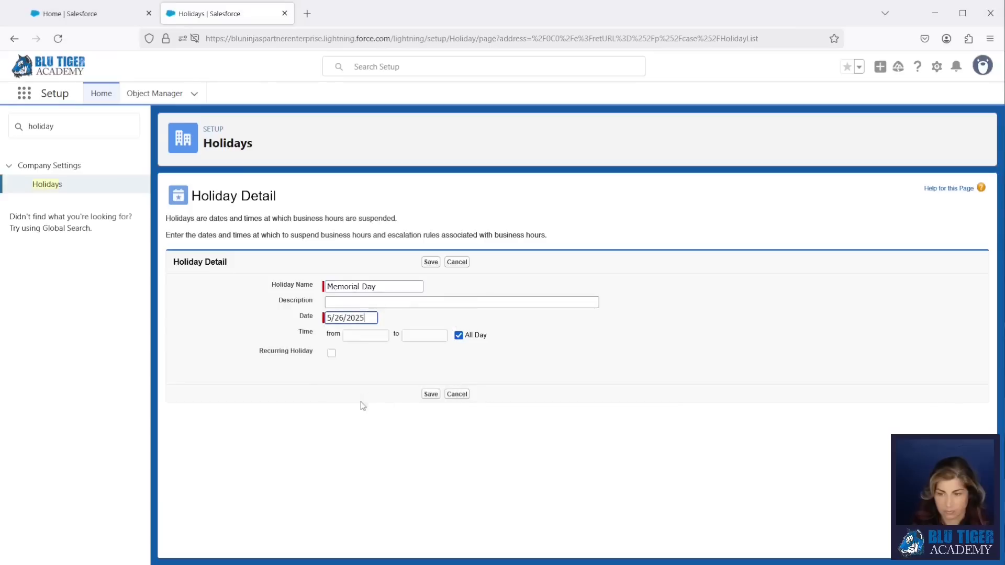
left_click(332, 353)
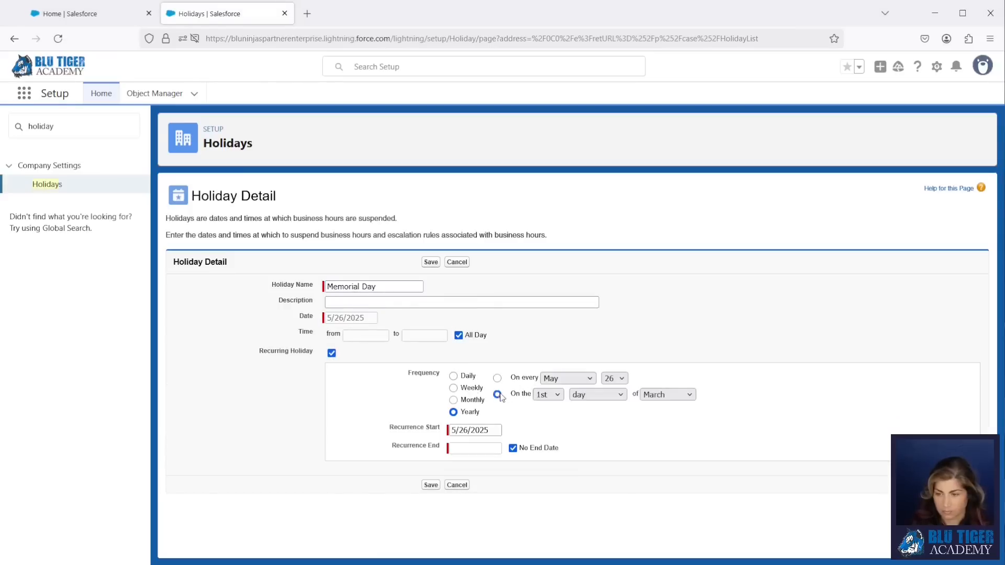
left_click(500, 396)
left_click(548, 394)
left_click(548, 473)
left_click(597, 395)
left_click(591, 435)
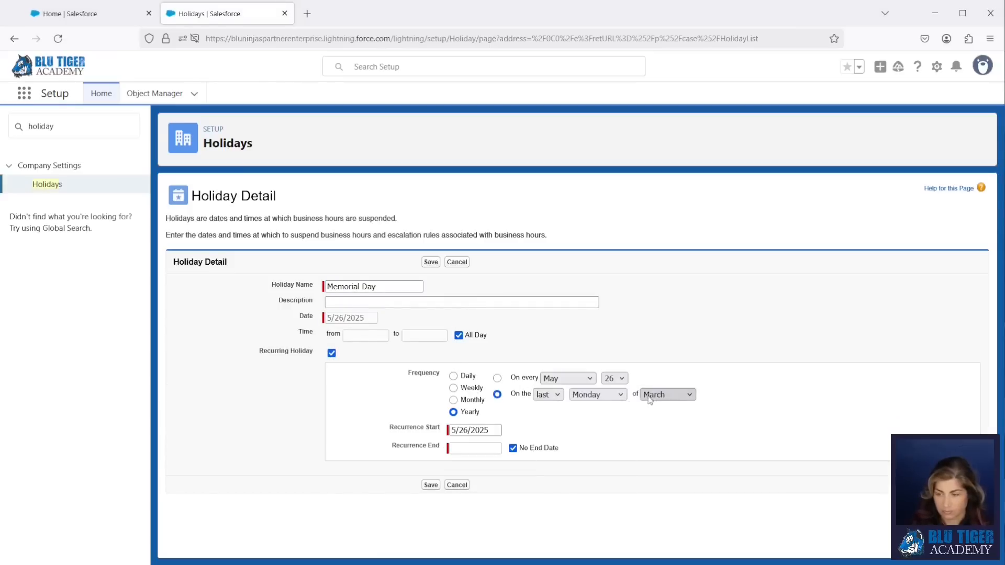
left_click(649, 400)
left_click(658, 276)
left_click(431, 263)
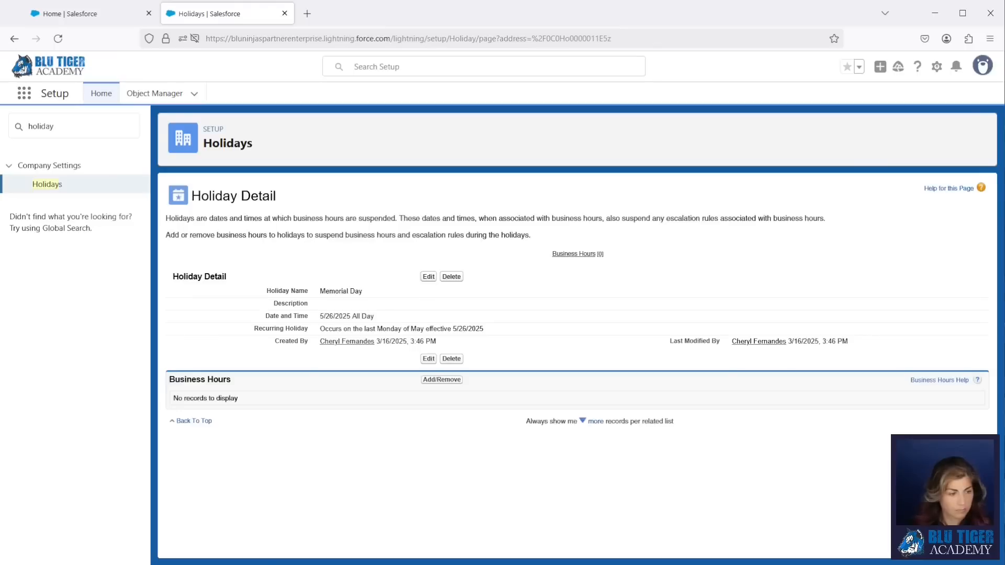
left_click(58, 186)
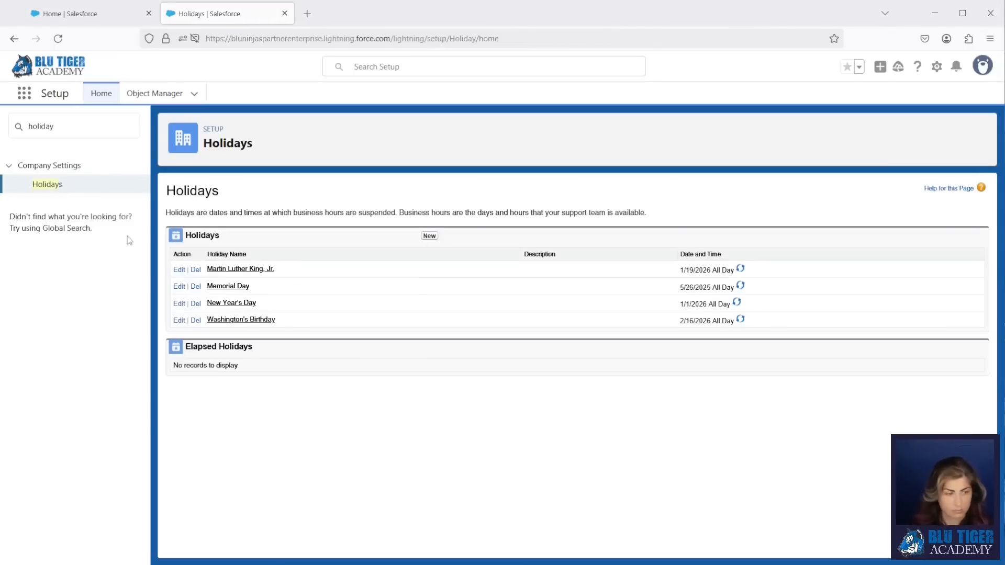
- Add Juneteenth National Independence Day on June 19, recurring every year
left_click(429, 236)
type("National Independence Day")
left_click(349, 318)
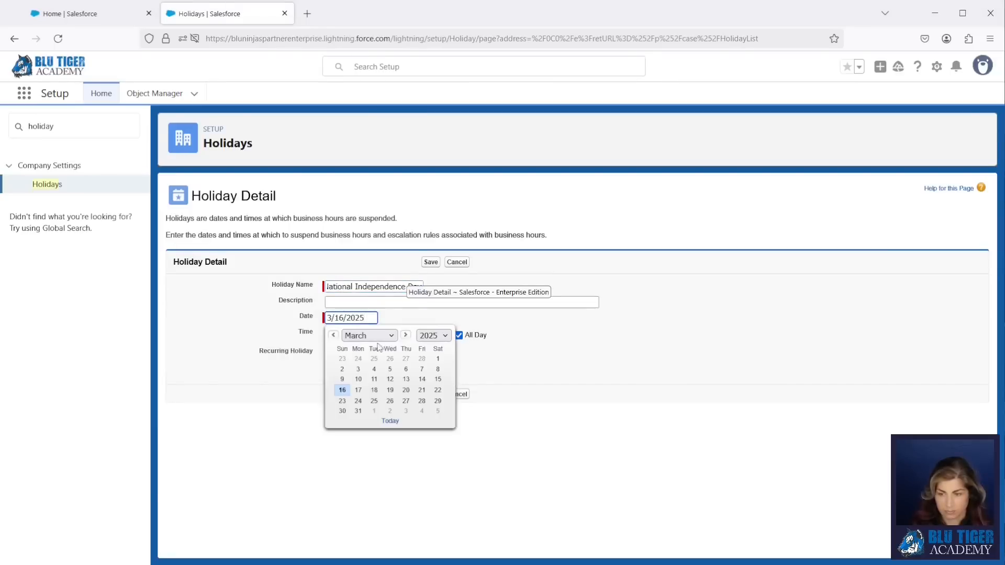
left_click(405, 335)
left_click(405, 336)
left_click(406, 337)
left_click(407, 382)
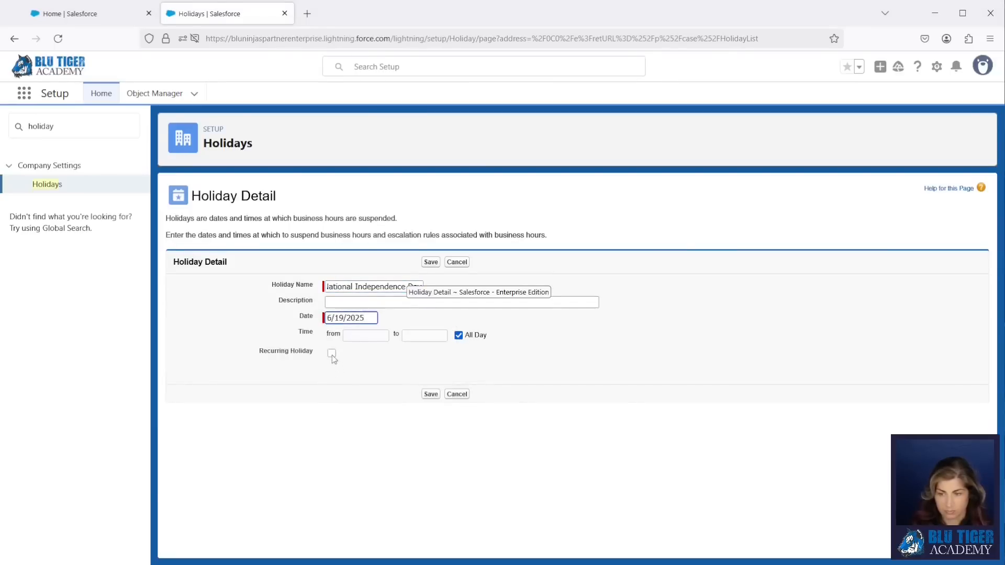
left_click(331, 353)
left_click(431, 485)
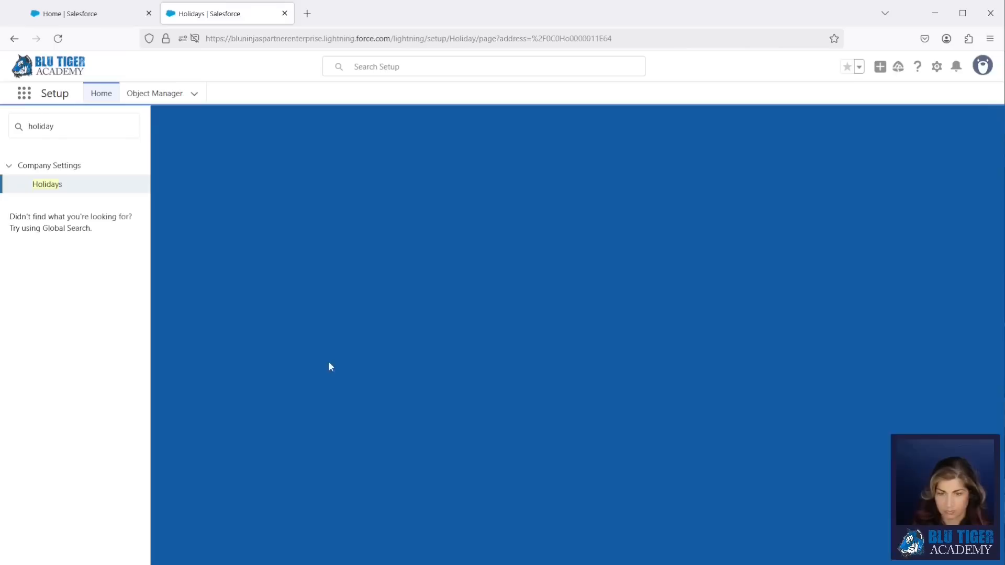
left_click(47, 184)
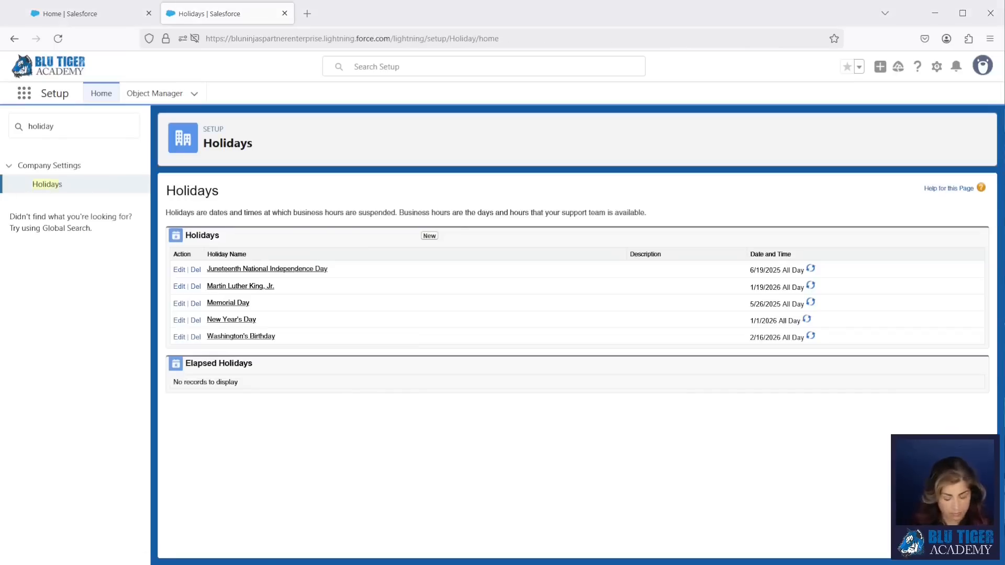
- Add Independence Day on July 4, 2025, recurring every year
left_click(430, 237)
type("Independence Day")
left_click(368, 319)
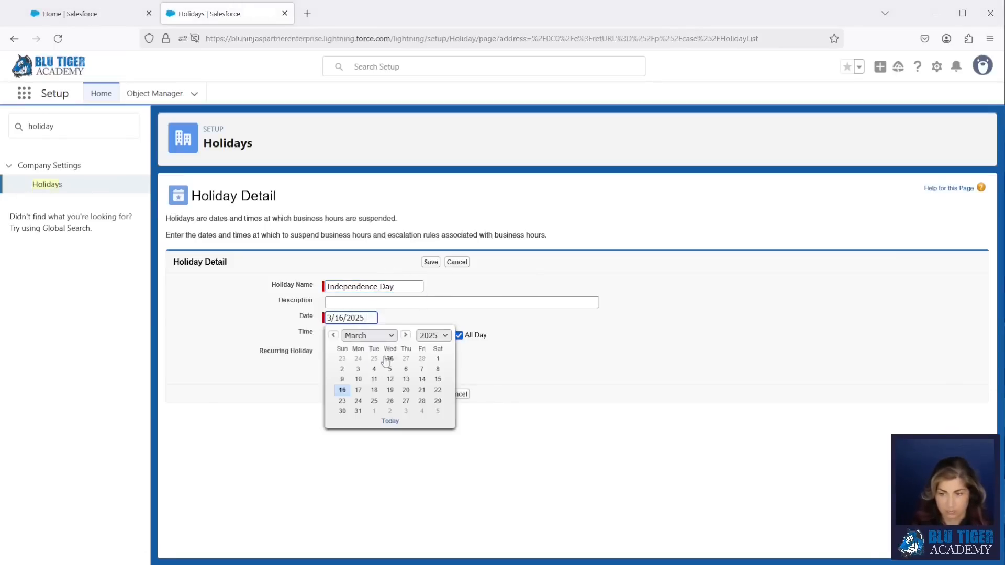
left_click(361, 335)
left_click(367, 442)
left_click(428, 353)
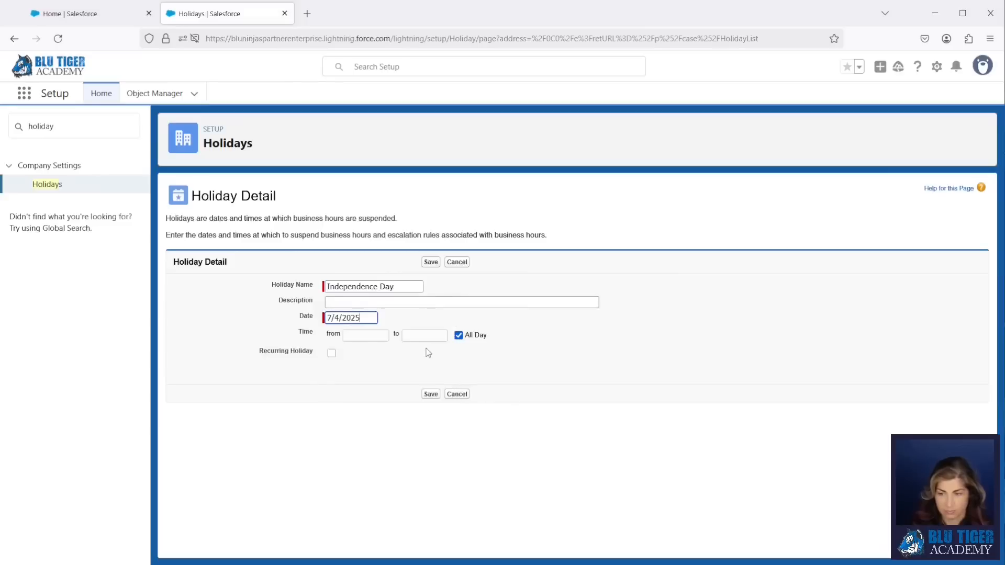
left_click(332, 353)
left_click(431, 484)
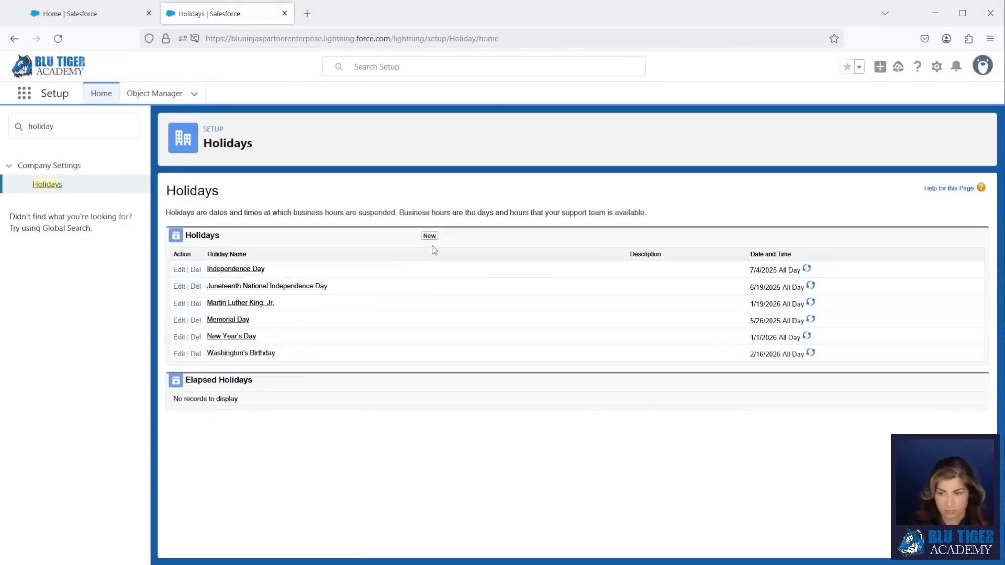
- Add Labor Day on September 1, 2025, recurring yearly on the 1st Monday of September
left_click(428, 232)
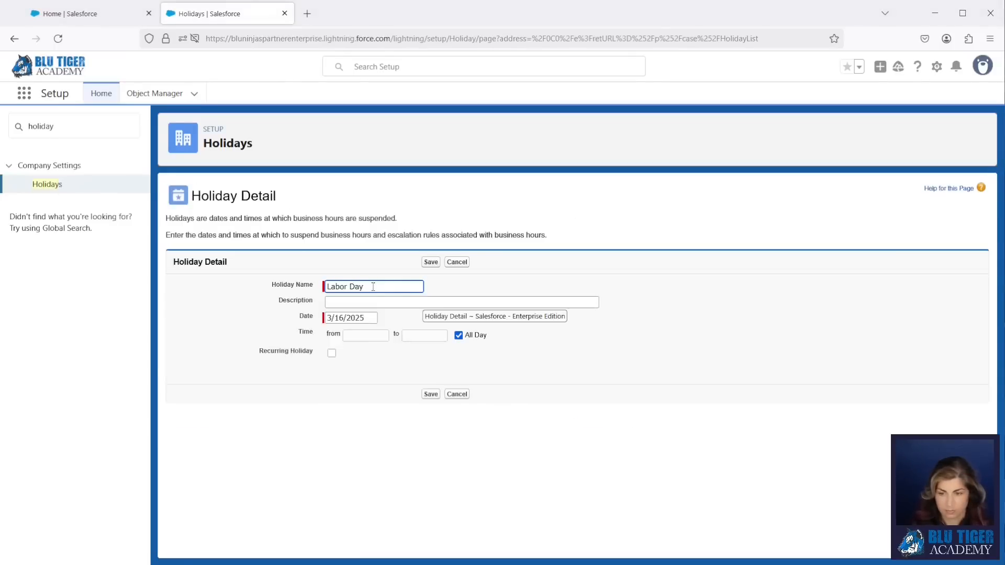
left_click(373, 318)
left_click(370, 336)
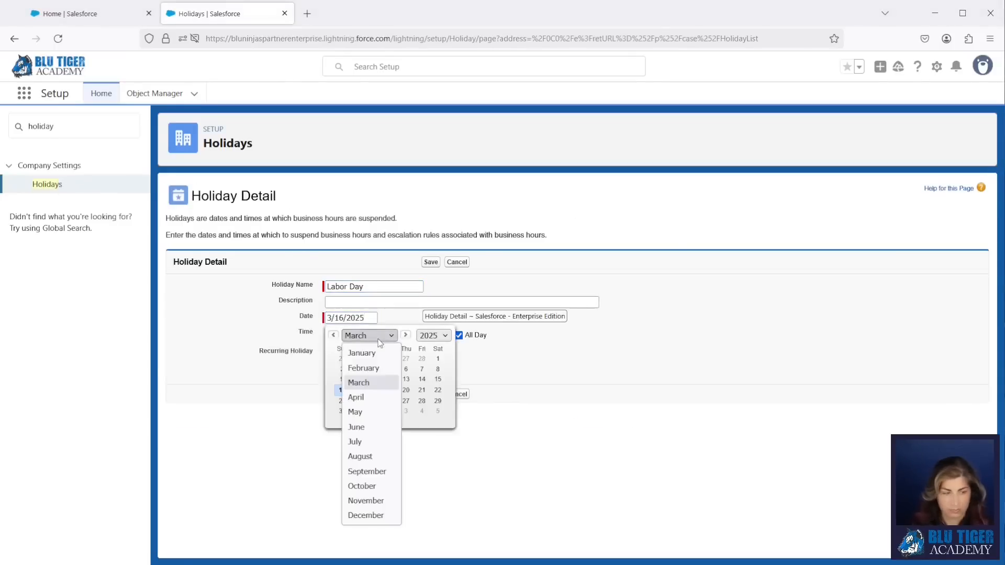
left_click(373, 472)
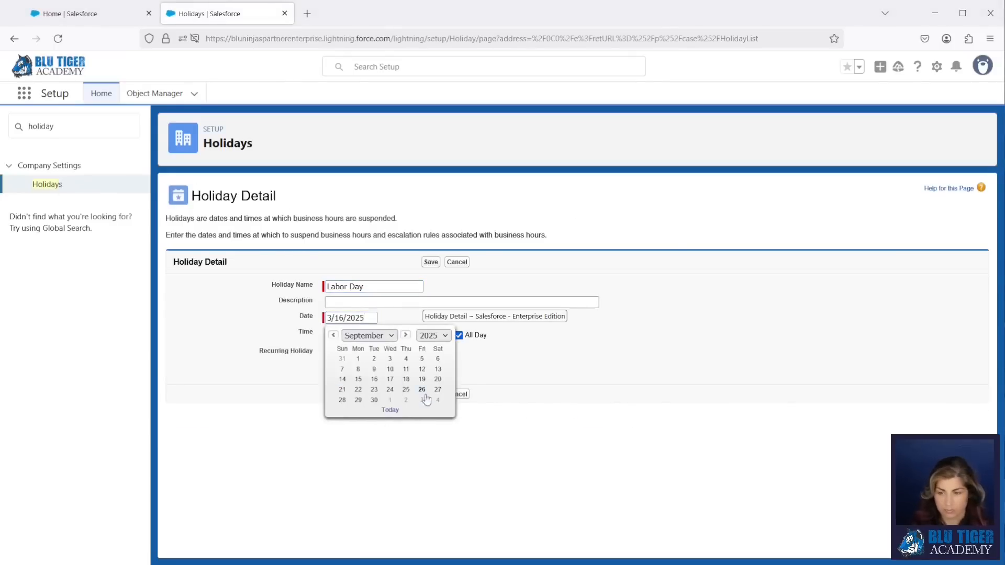
left_click(358, 359)
left_click(332, 353)
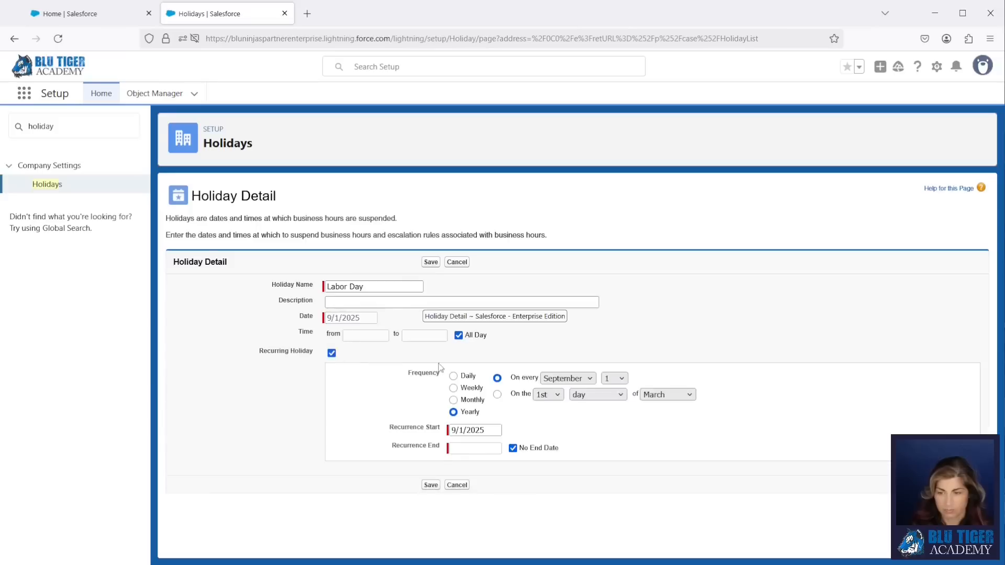
left_click(497, 395)
left_click(597, 395)
left_click(592, 442)
left_click(657, 396)
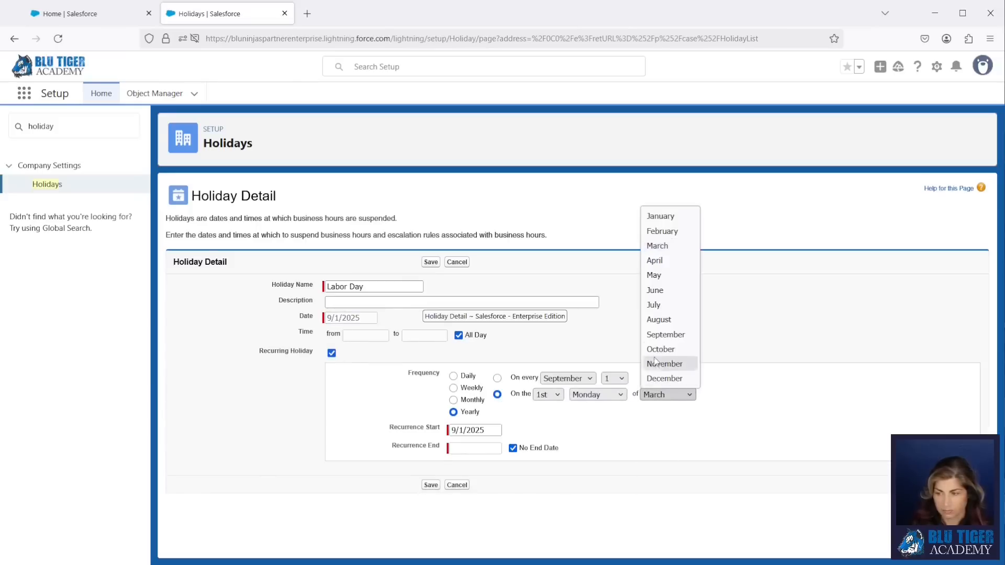
left_click(656, 335)
left_click(430, 262)
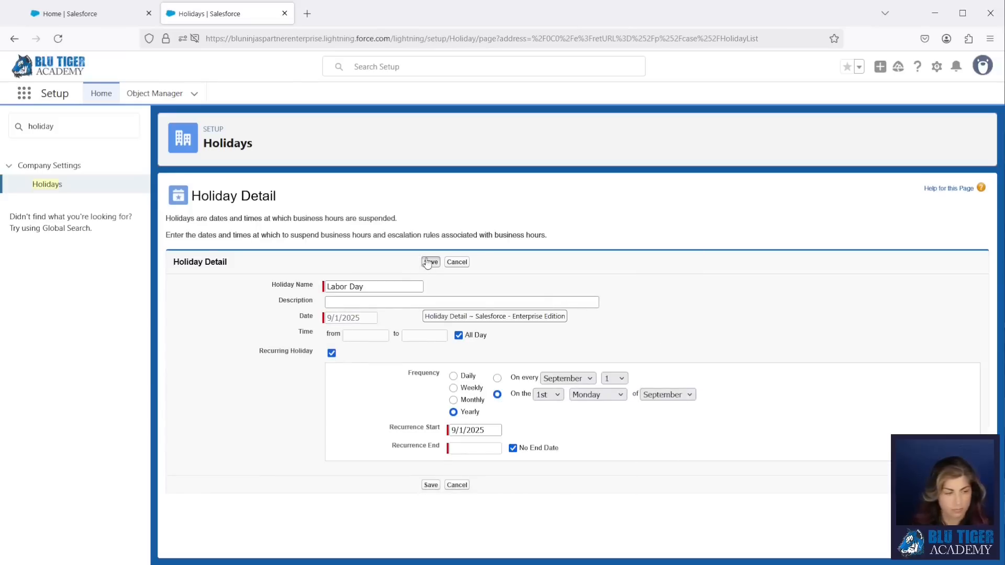
left_click(47, 184)
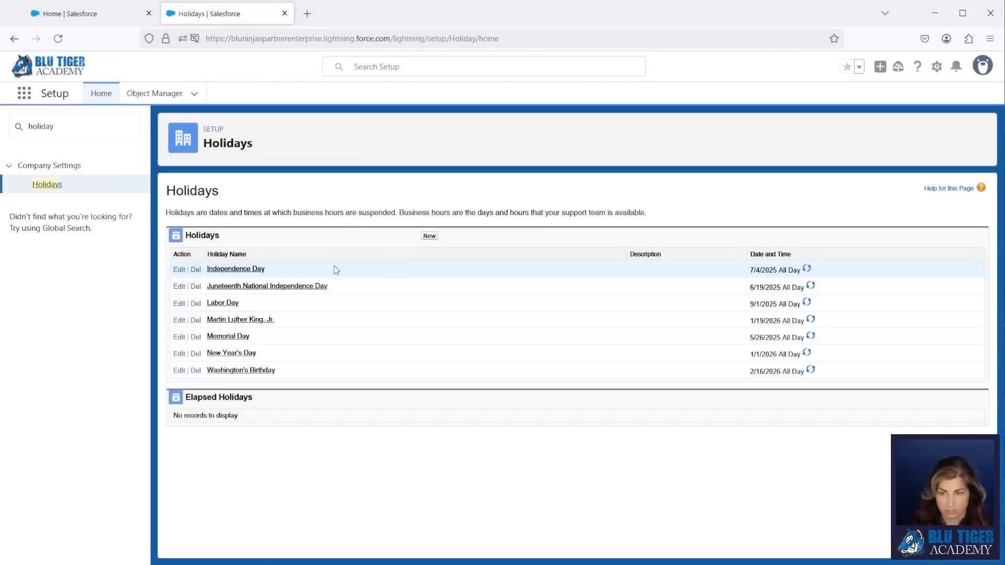
- Add Columbus Day on October 13, 2025, recurring yearly on the 2nd Monday of October
left_click(429, 237)
type("Columbus Day")
left_click(365, 318)
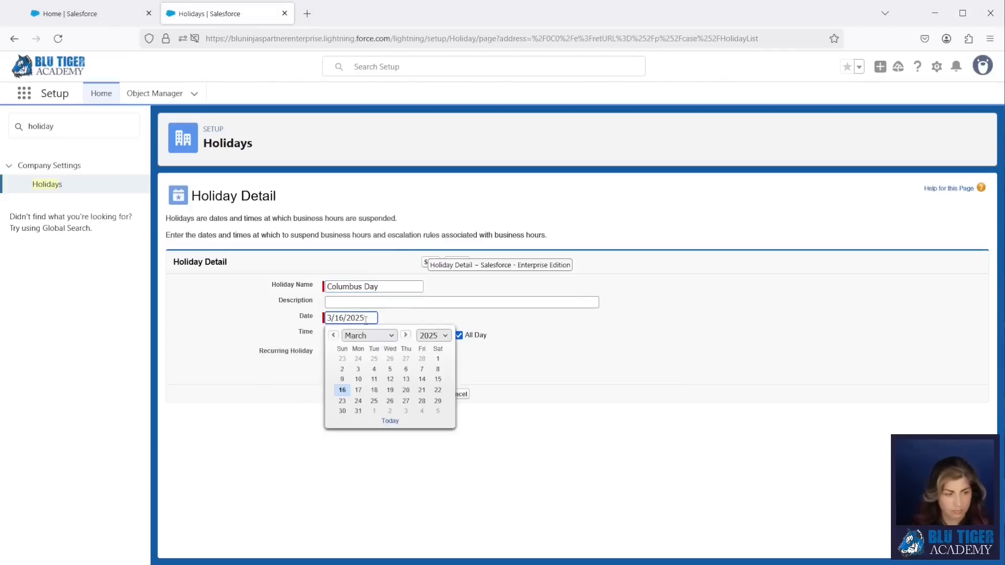
left_click(369, 336)
left_click(362, 485)
left_click(357, 380)
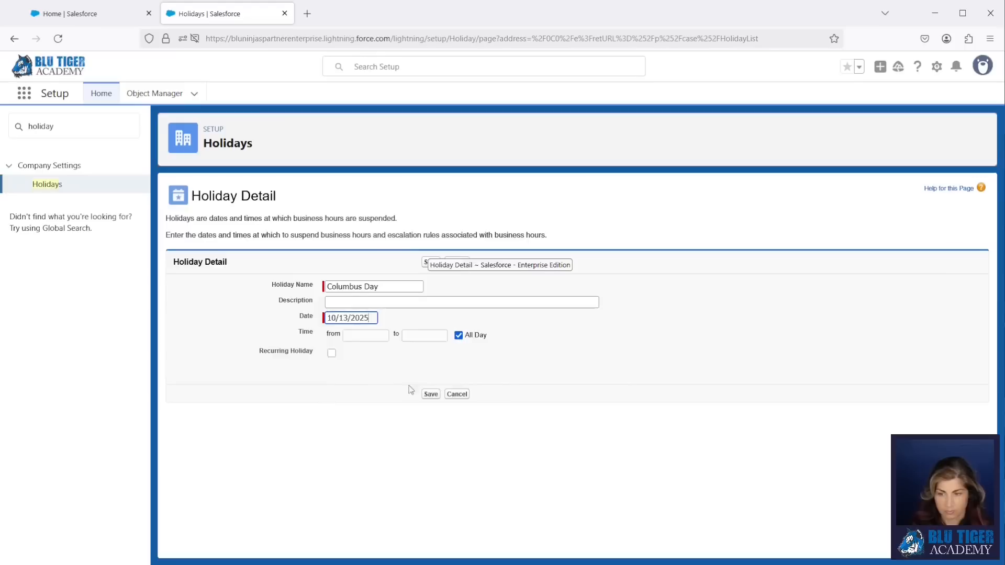
left_click(332, 353)
left_click(497, 394)
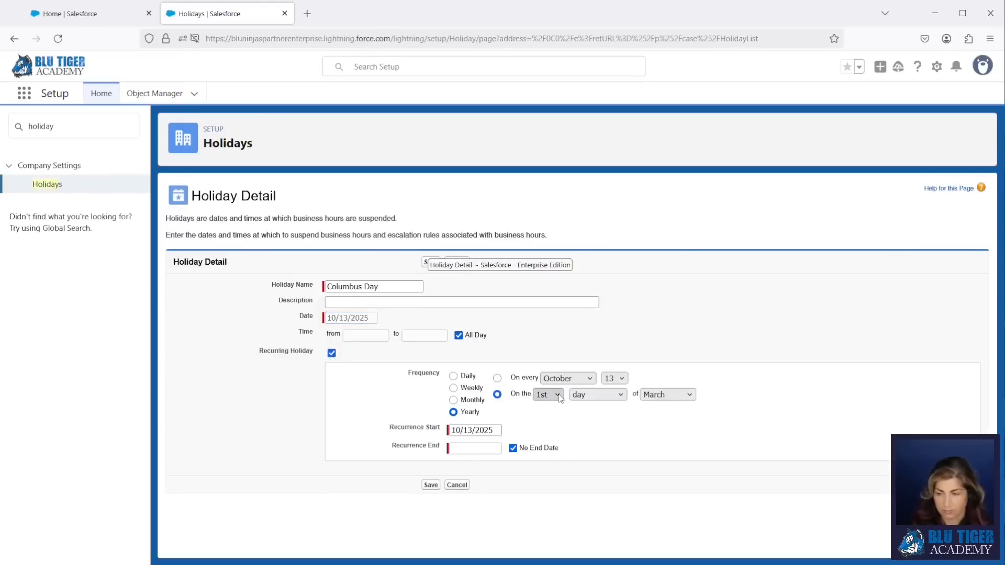
left_click(597, 394)
left_click(586, 442)
left_click(667, 394)
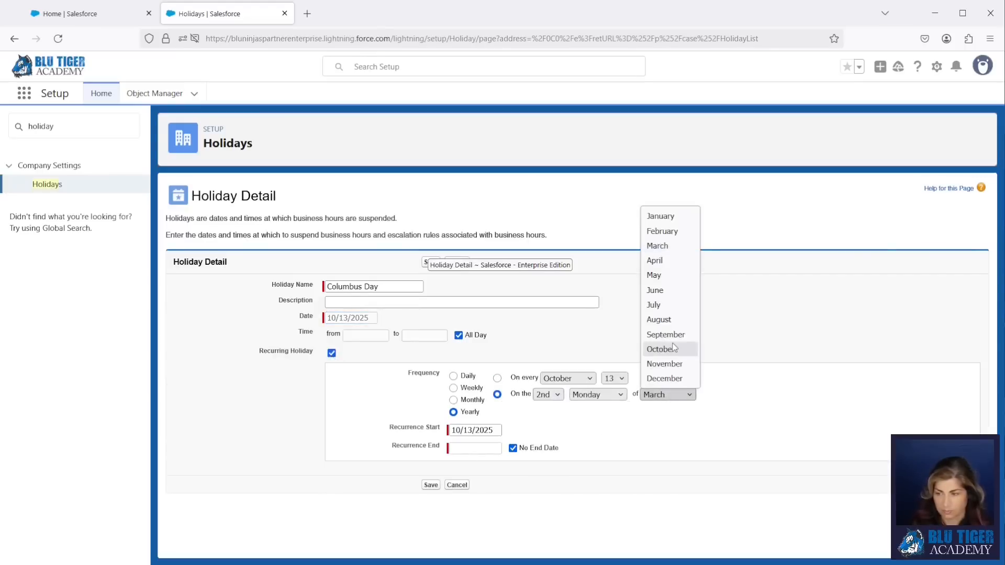
left_click(667, 349)
left_click(430, 485)
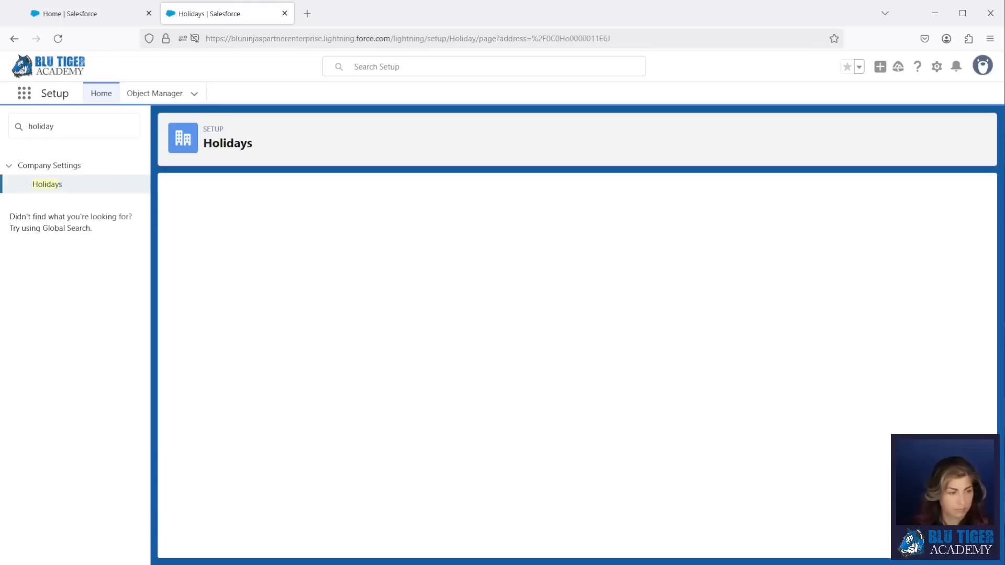
- Add Veterans Day on November 11, 2025, recurring every year
left_click(60, 192)
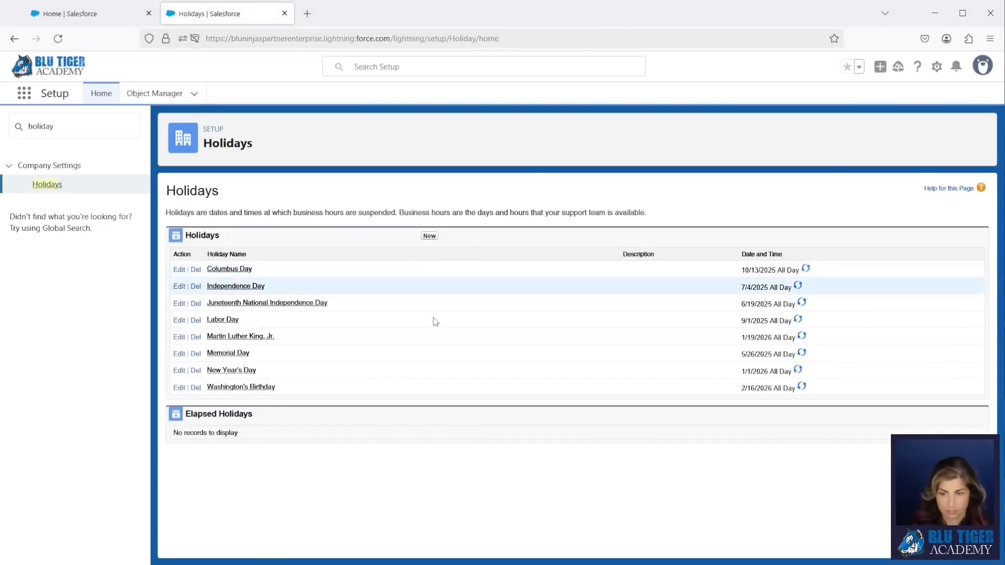
left_click(432, 236)
type("Veterans Day")
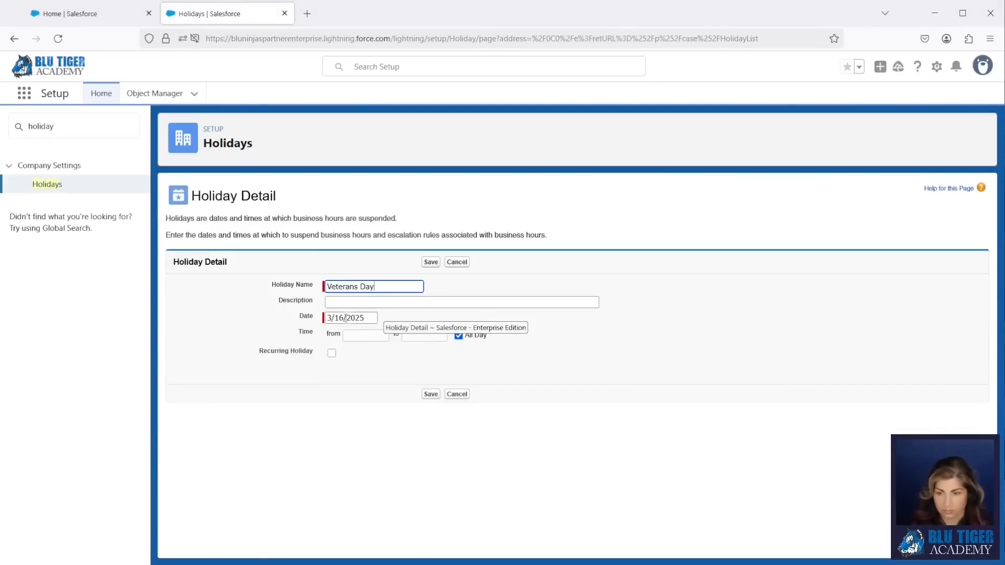
left_click(351, 318)
left_click(390, 336)
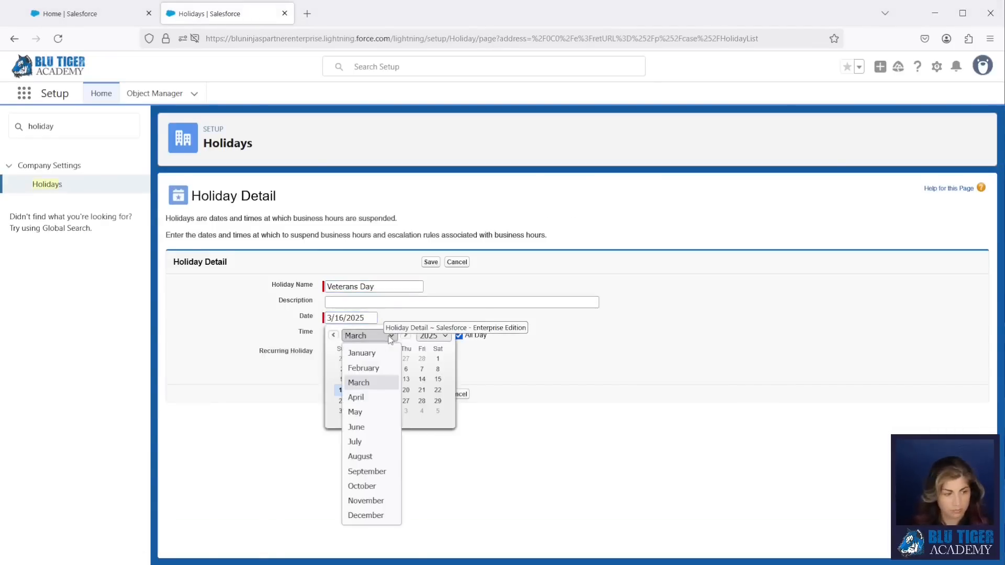
left_click(365, 501)
left_click(374, 379)
left_click(332, 355)
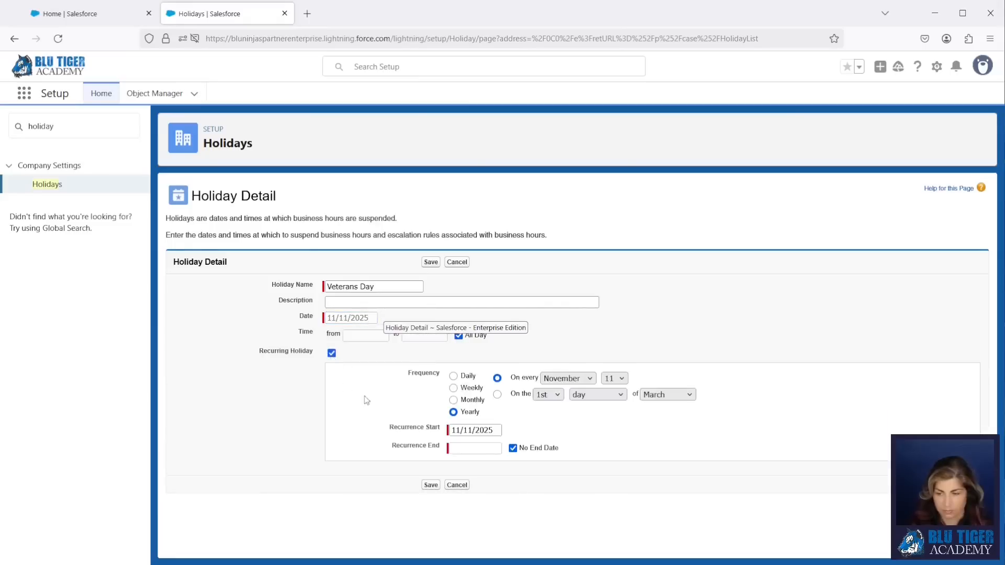
left_click(430, 486)
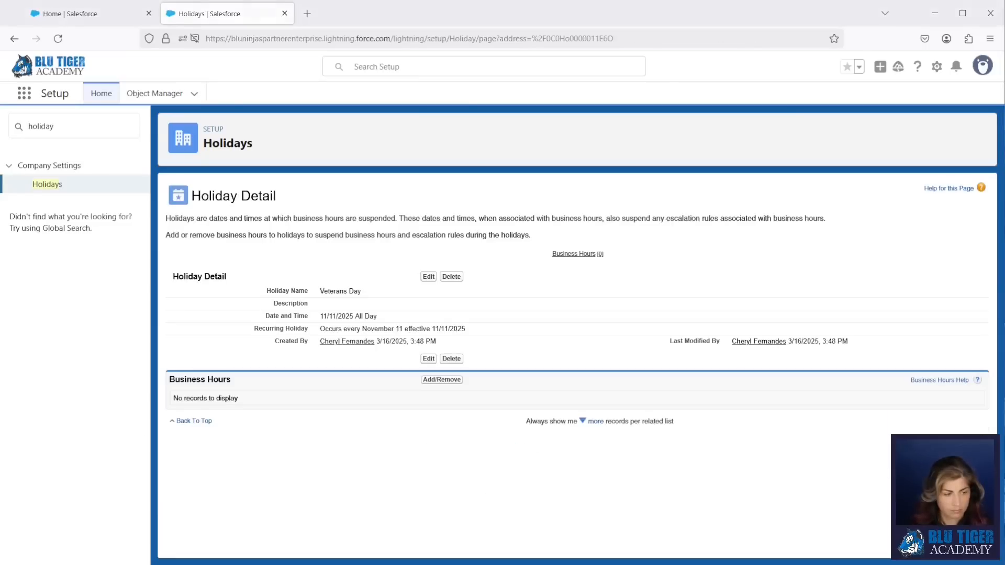
- Add Thanksgiving Day on November 27, 2025, recurring yearly on the 4th Thursday of November
left_click(53, 185)
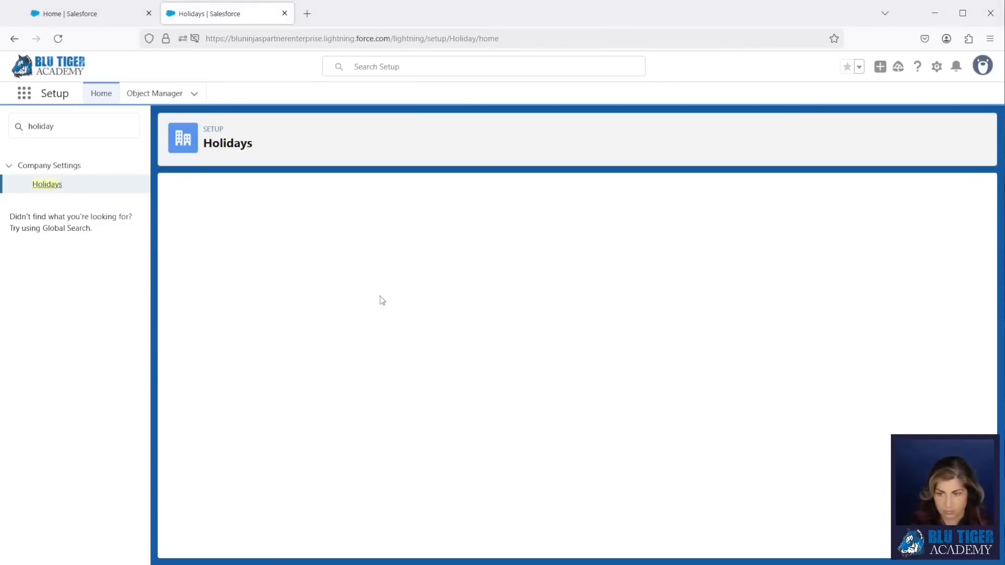
left_click(429, 236)
type("Thanksgiving Day")
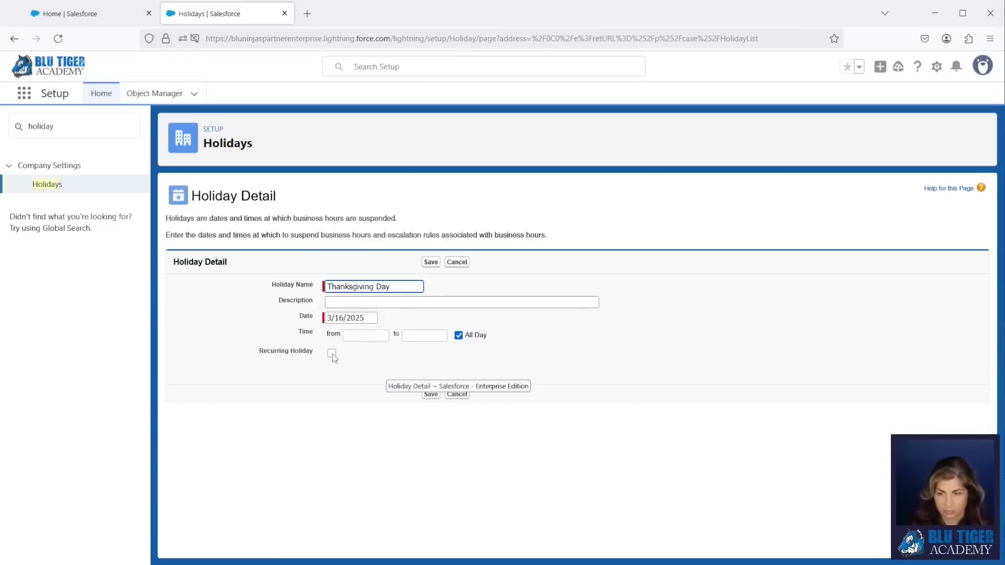
left_click(331, 353)
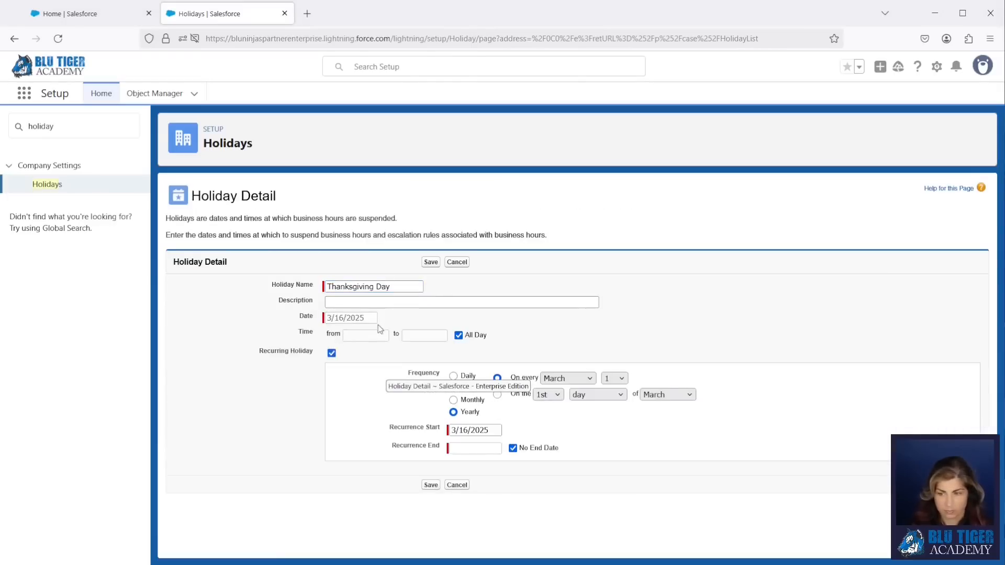
left_click(332, 353)
left_click(349, 317)
left_click(369, 335)
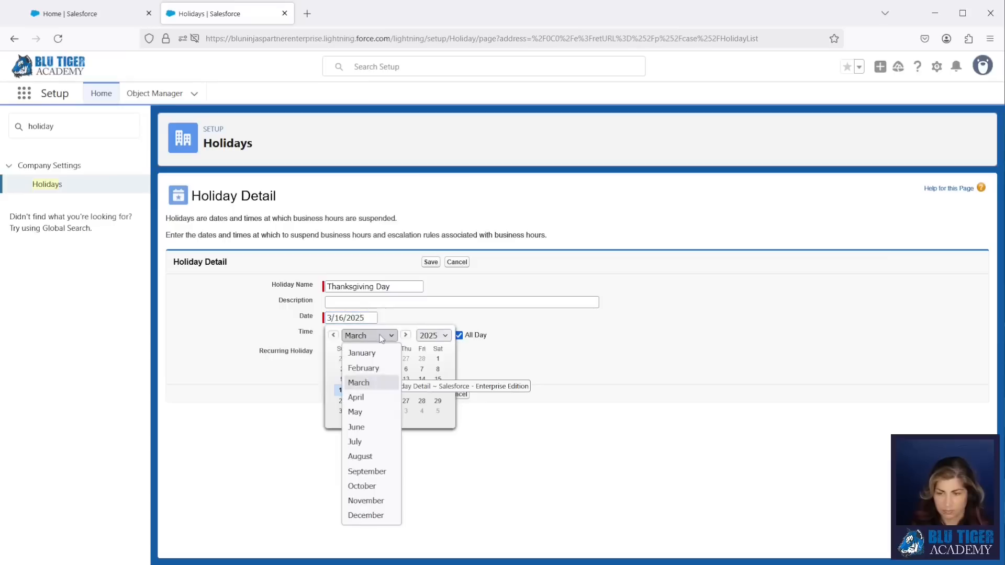
left_click(369, 501)
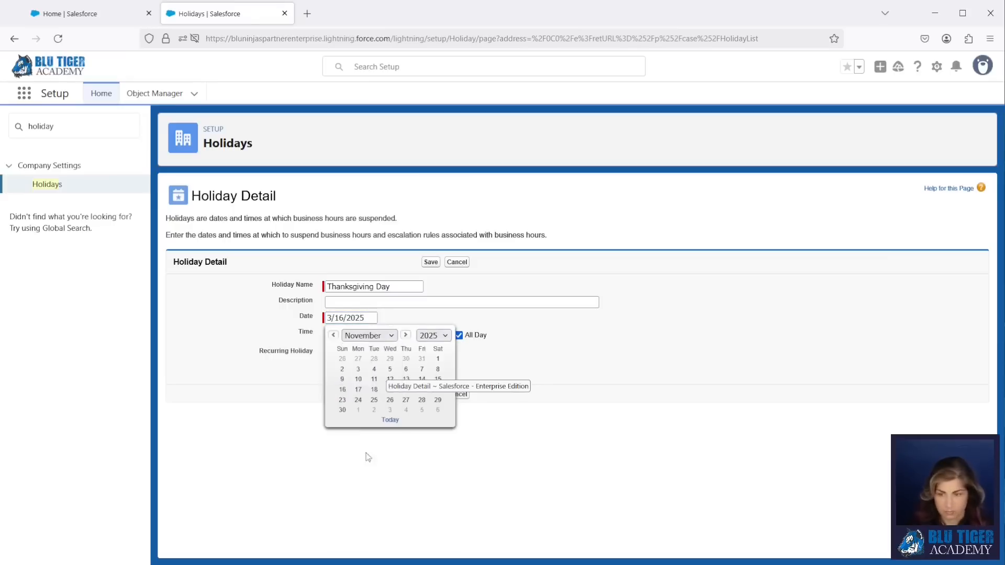
left_click(407, 401)
left_click(332, 353)
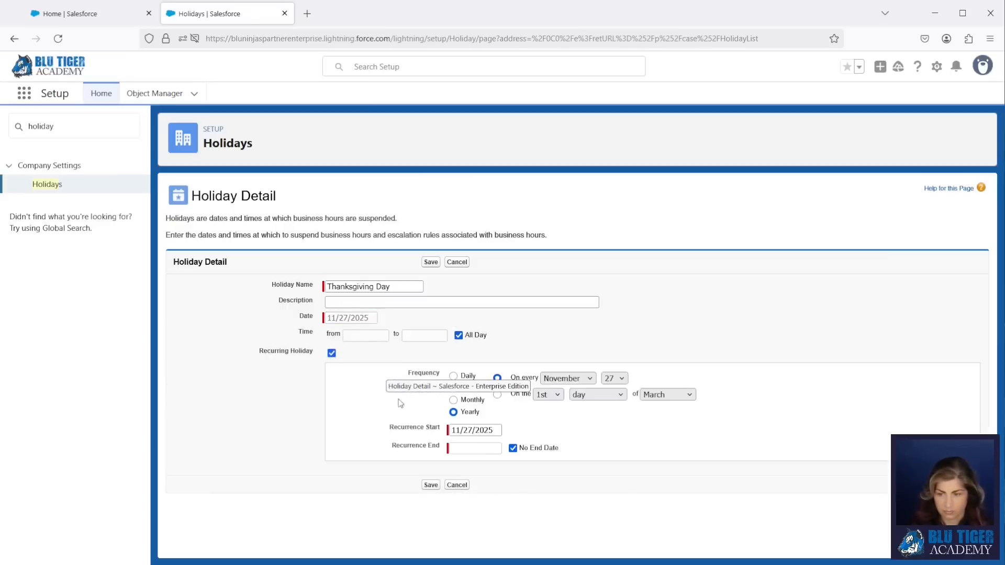
left_click(453, 388)
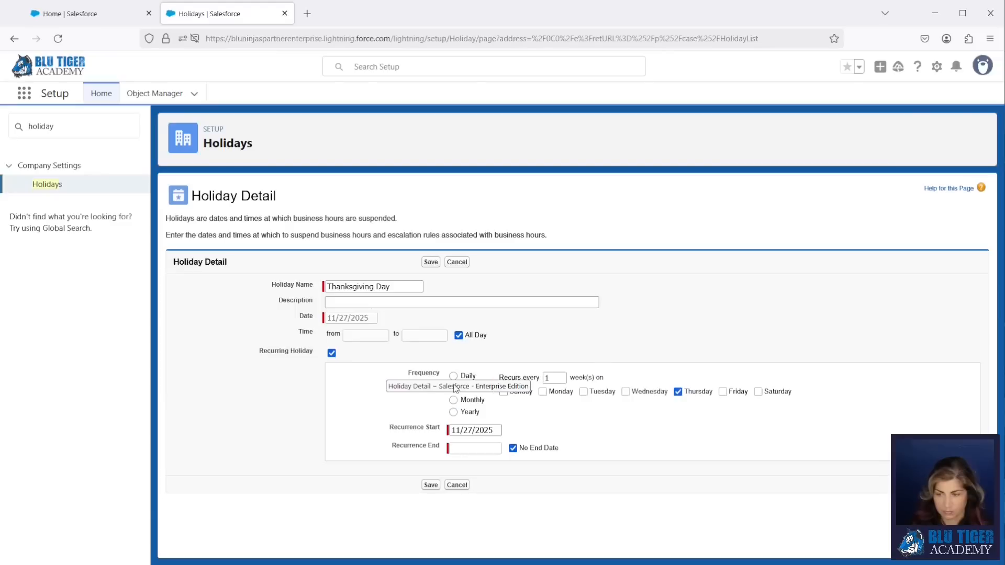
left_click(453, 412)
left_click(548, 395)
left_click(598, 395)
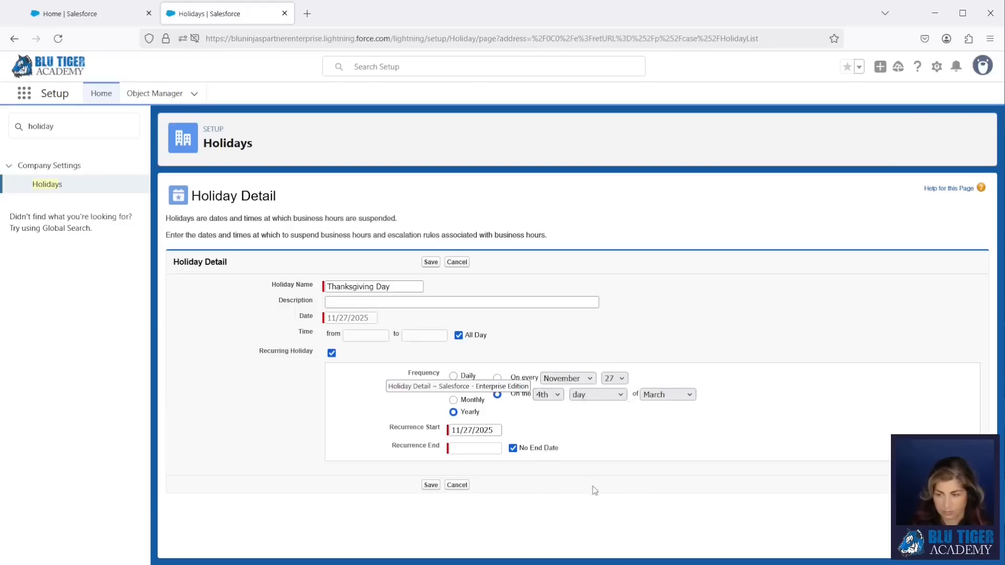
left_click(594, 490)
left_click(667, 395)
left_click(670, 362)
left_click(430, 485)
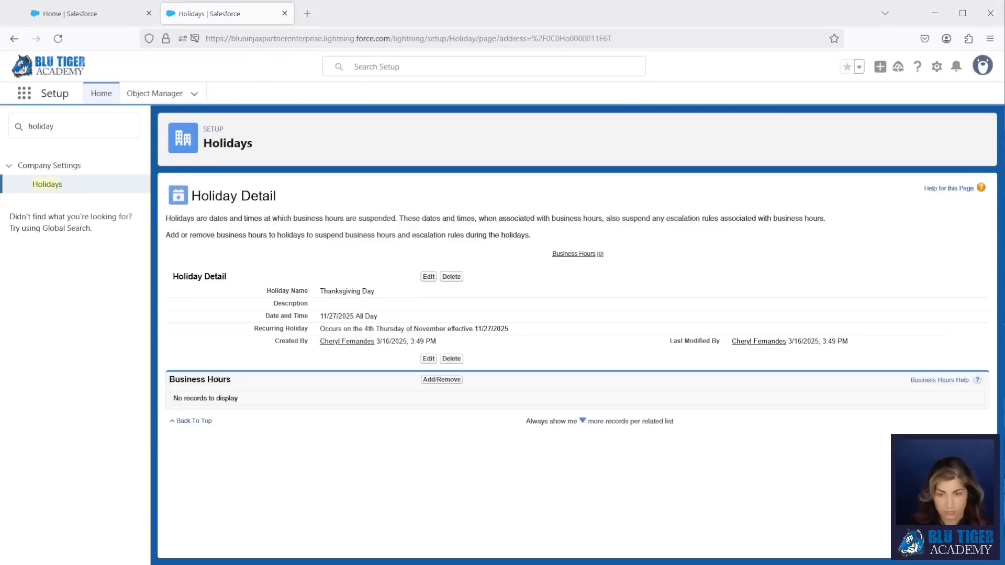
- Add Christmas Day on December 25, 2025, recurring every year
left_click(47, 184)
left_click(430, 238)
type("Christmas Day")
left_click(350, 314)
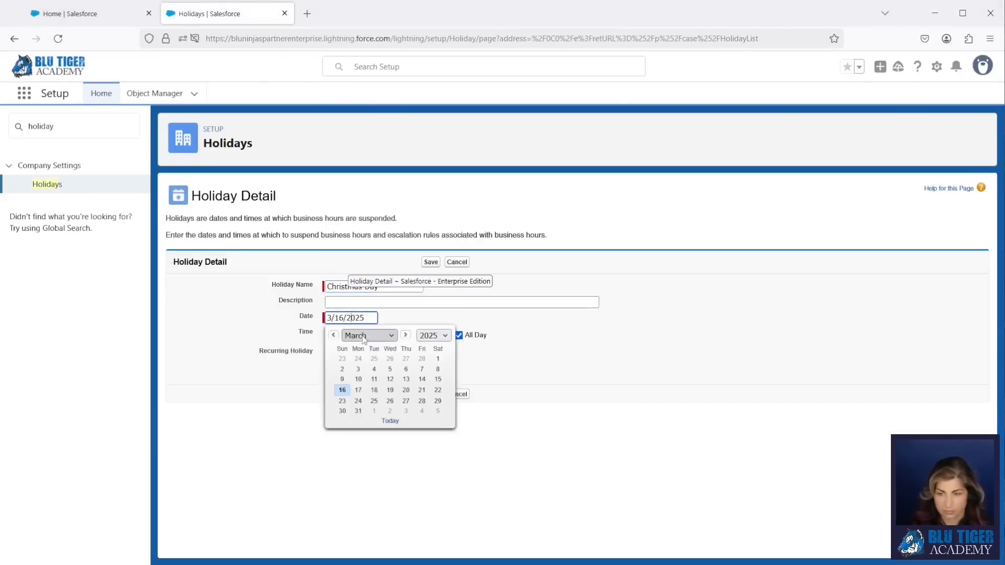
left_click(369, 336)
left_click(366, 518)
left_click(405, 389)
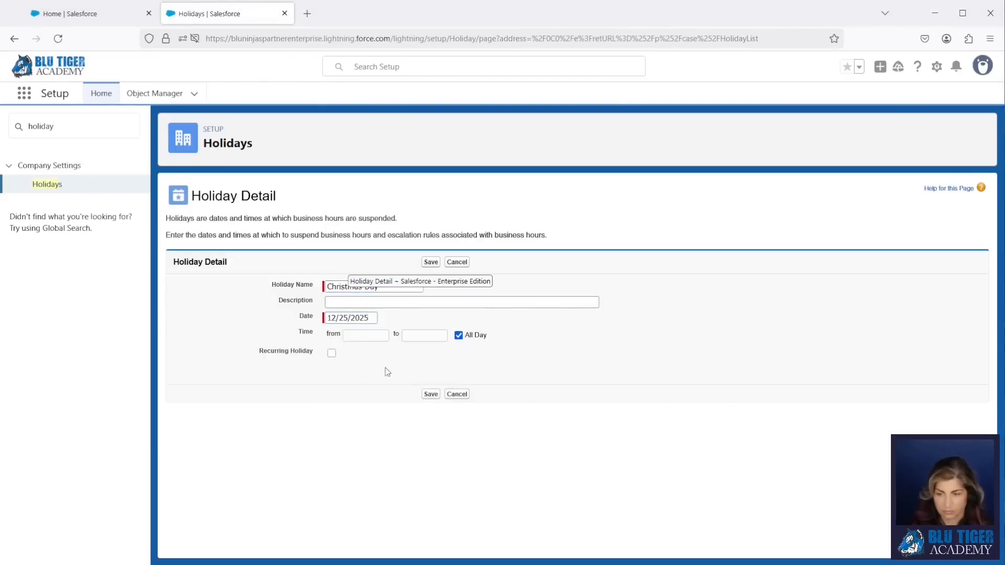
left_click(332, 353)
left_click(431, 486)
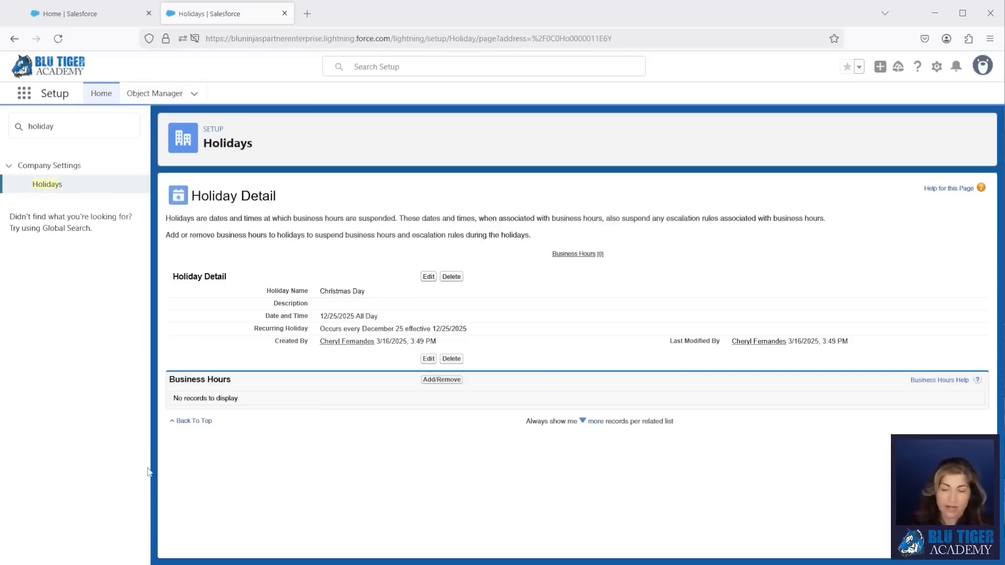
left_click(68, 124)
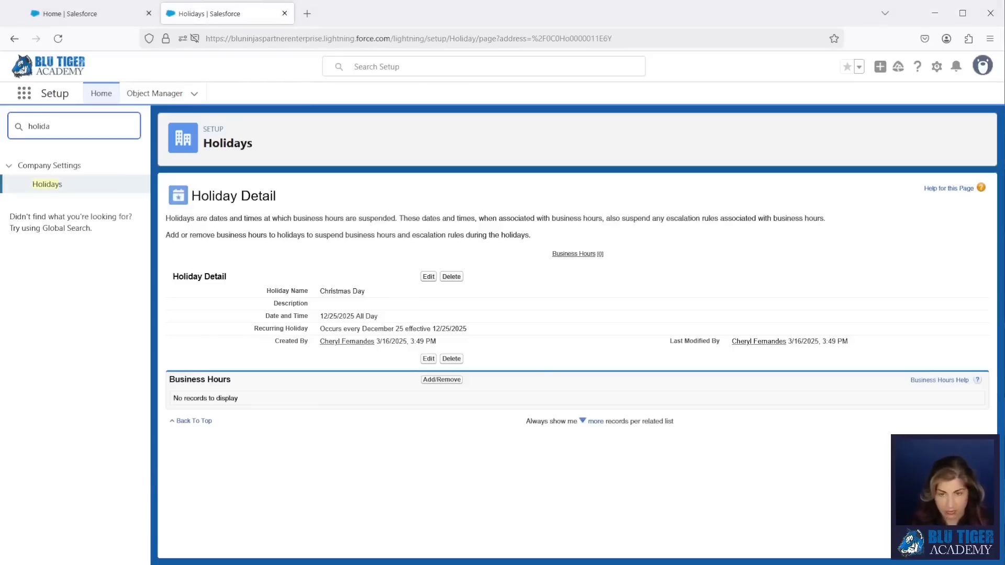
- Find Flows via Quick Find 'flow' and open View Details and Versions for Opportunity | Closed Won Automations
key("BackSpace")
key("BackSpace")
key("BackSpace")
key("BackSpace")
key("BackSpace")
key("BackSpace")
type("flow")
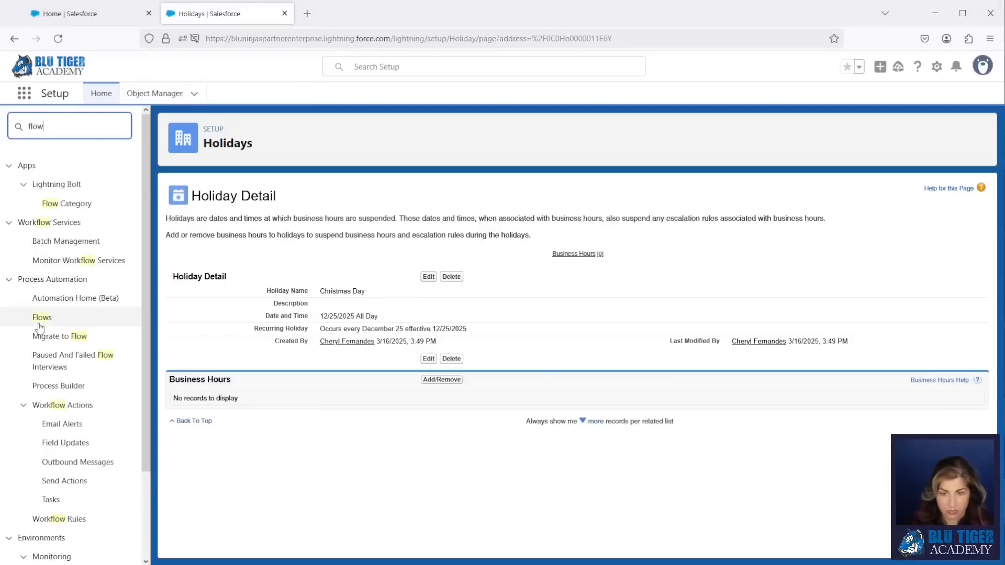
left_click(39, 325)
scroll(356, 409, "down", 3)
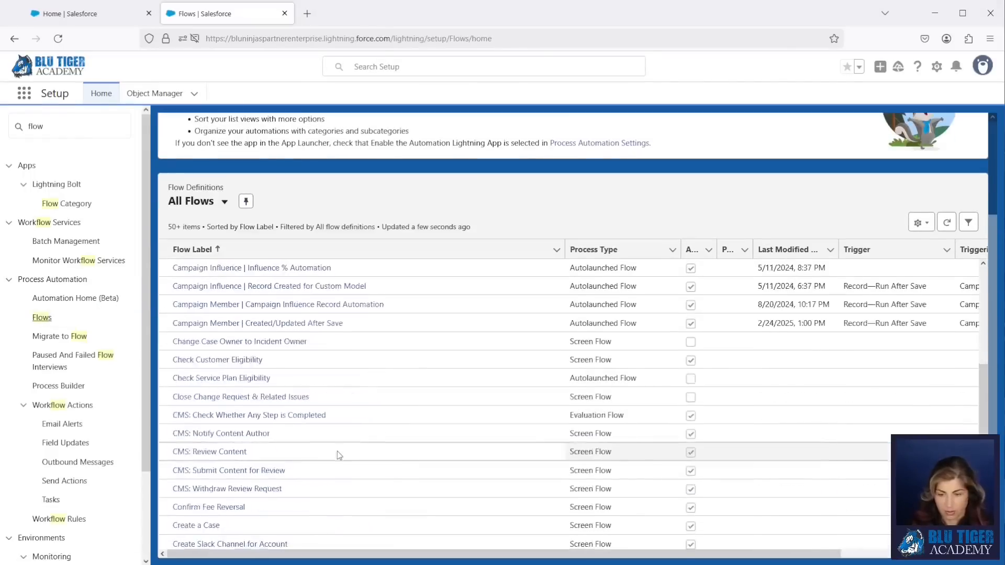
scroll(340, 434, "down", 10)
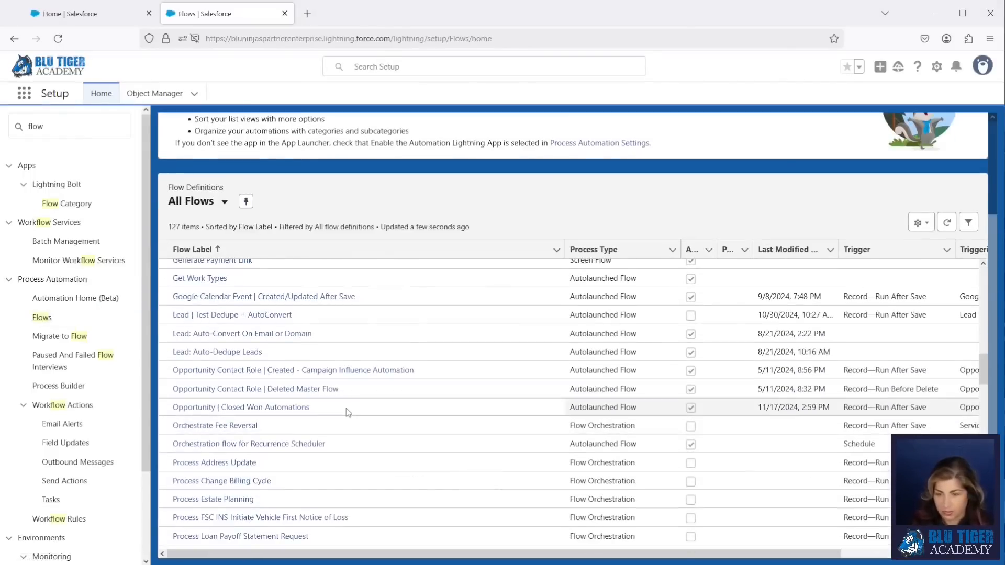
left_click_drag(591, 555, 744, 555)
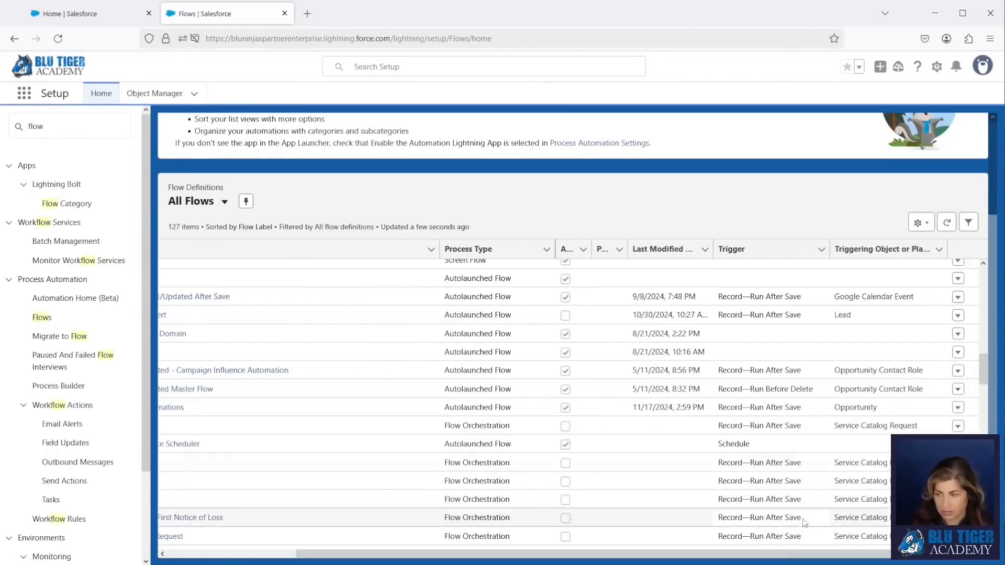
left_click(959, 408)
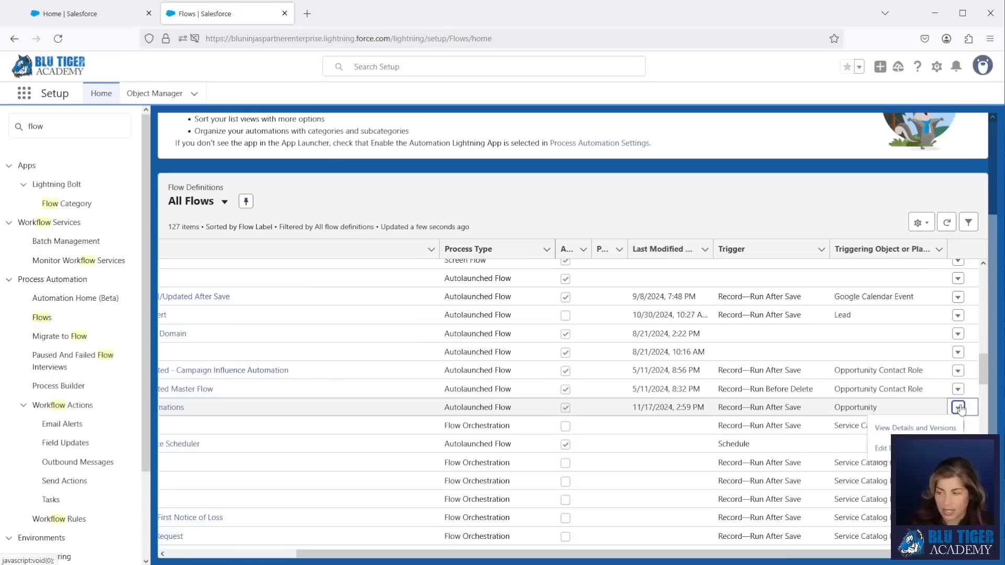
left_click(914, 426)
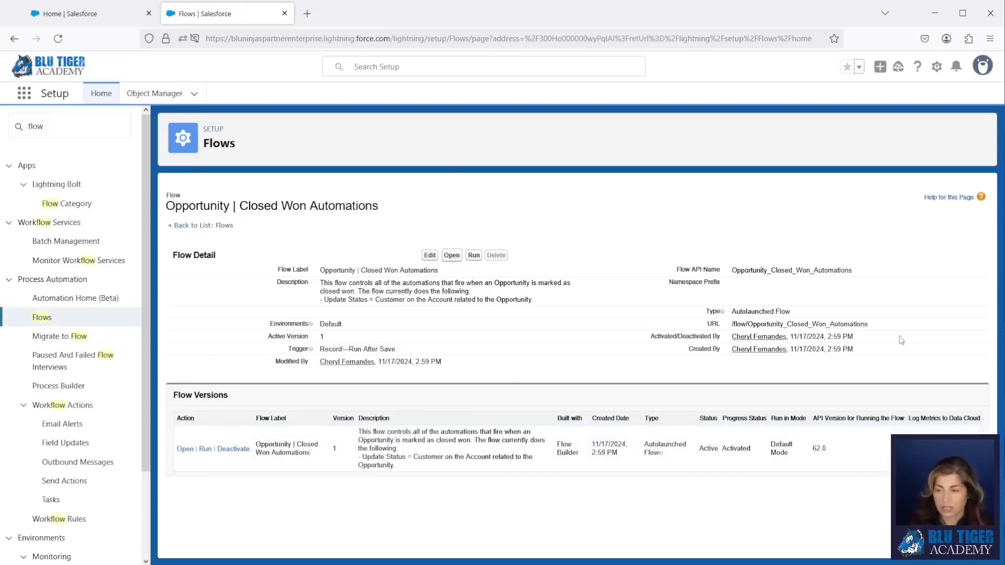
- Open flow version 1 in Flow Builder and show its Won = True AND Closed = True entry conditions
left_click(178, 451)
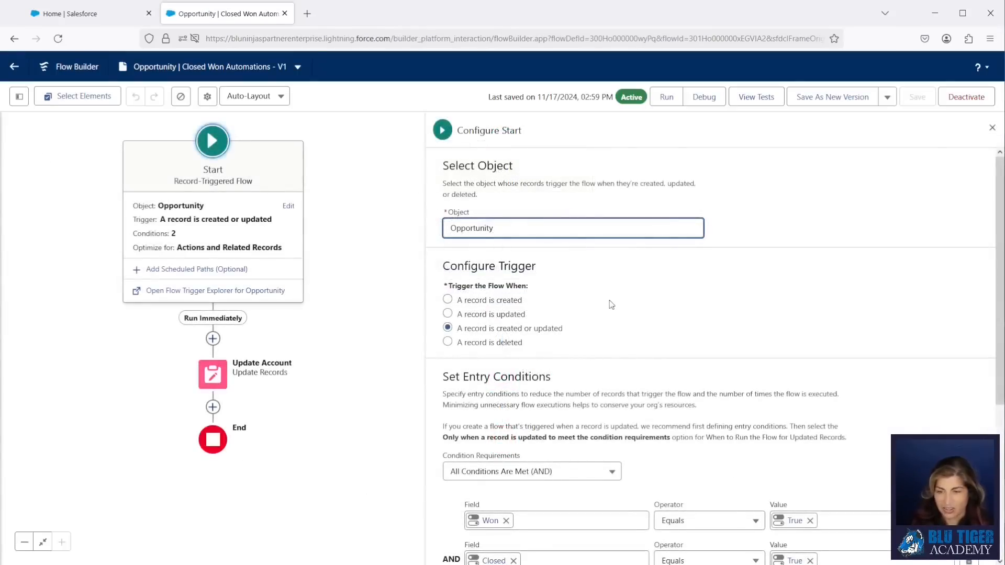
scroll(611, 305, "down", 3)
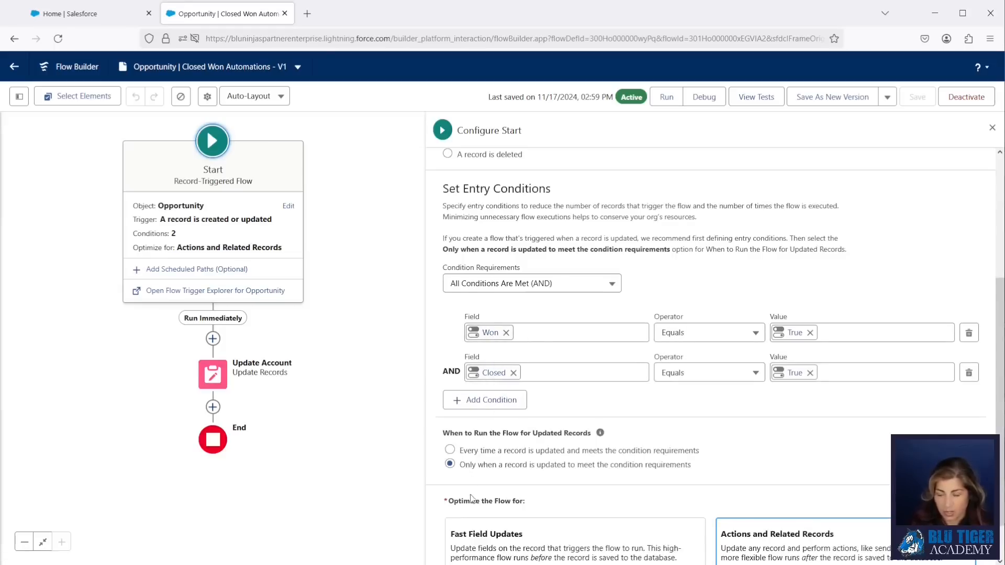
left_click_drag(477, 464, 708, 475)
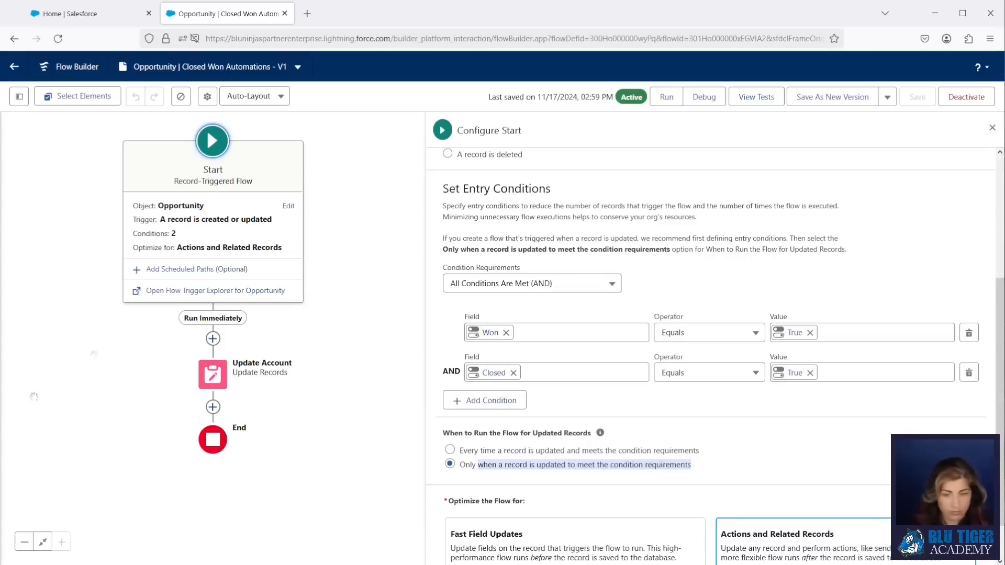
- Add an Assignment labelled 'Assign Task Due Date' after Update Account
left_click(214, 408)
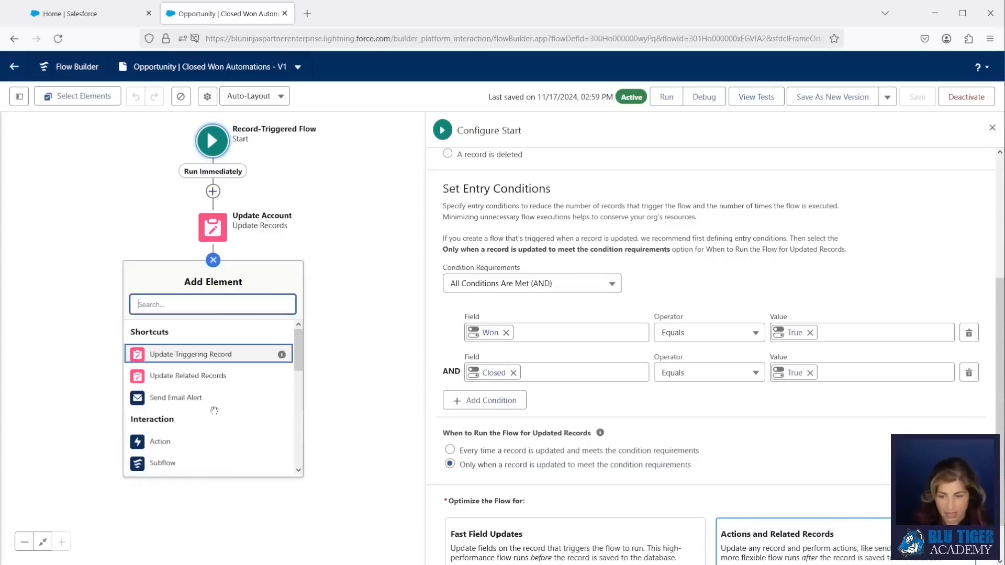
type("assign")
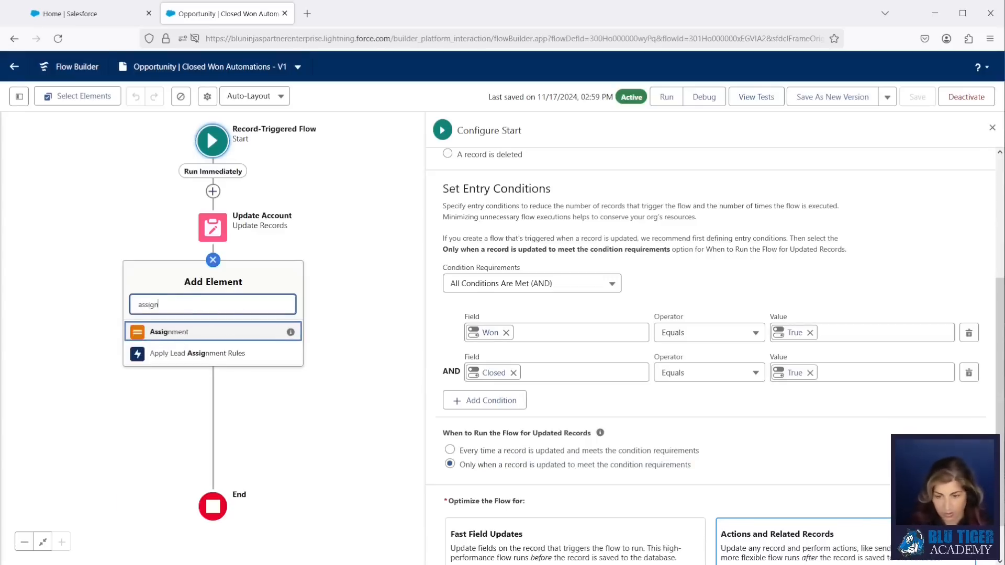
left_click(208, 340)
left_click(562, 167)
type("Assign Task Due Date")
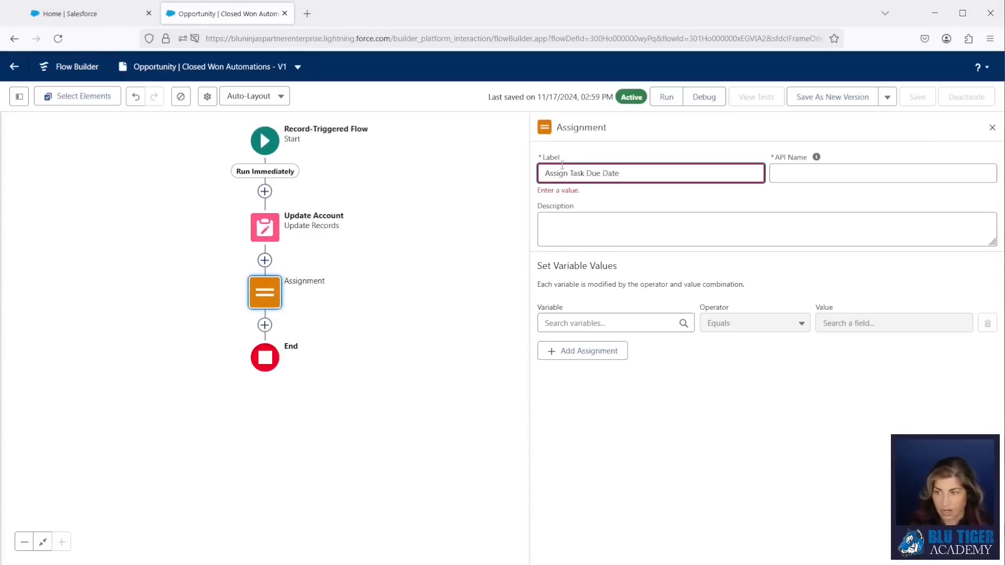
left_click(820, 175)
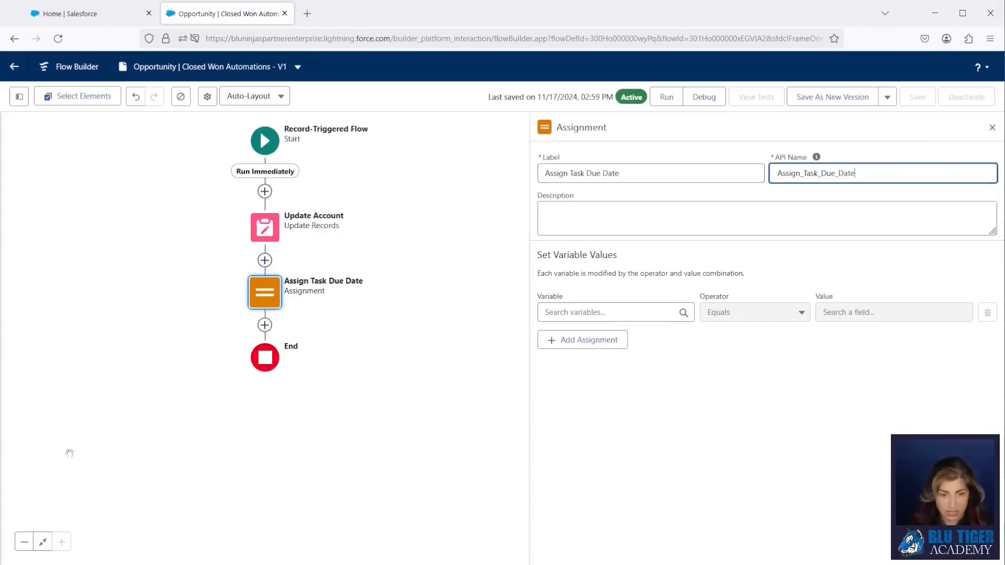
- Create a new Date variable varTaskDueDate as the variable the assignment sets
left_click(577, 314)
left_click(583, 444)
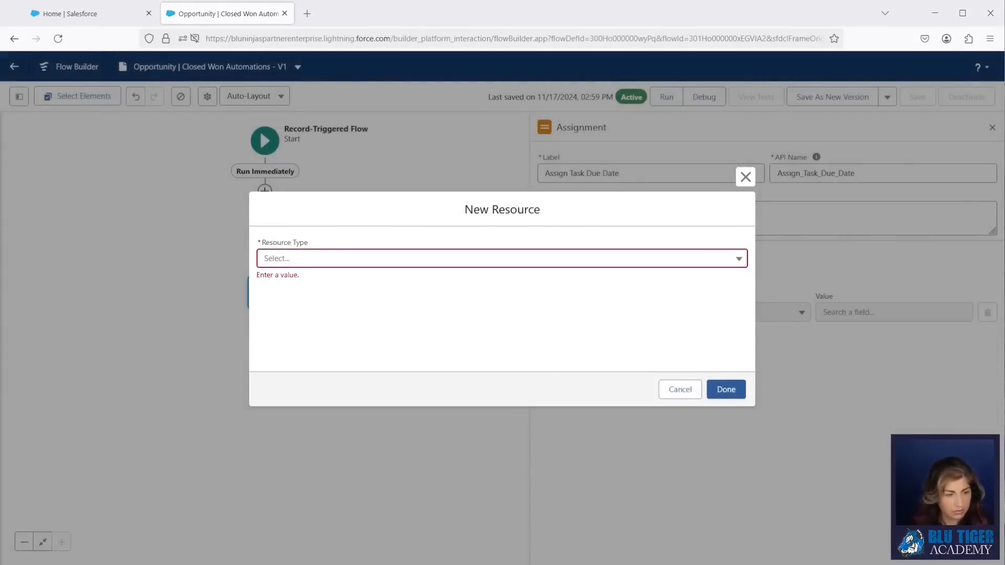
left_click(292, 259)
left_click(292, 283)
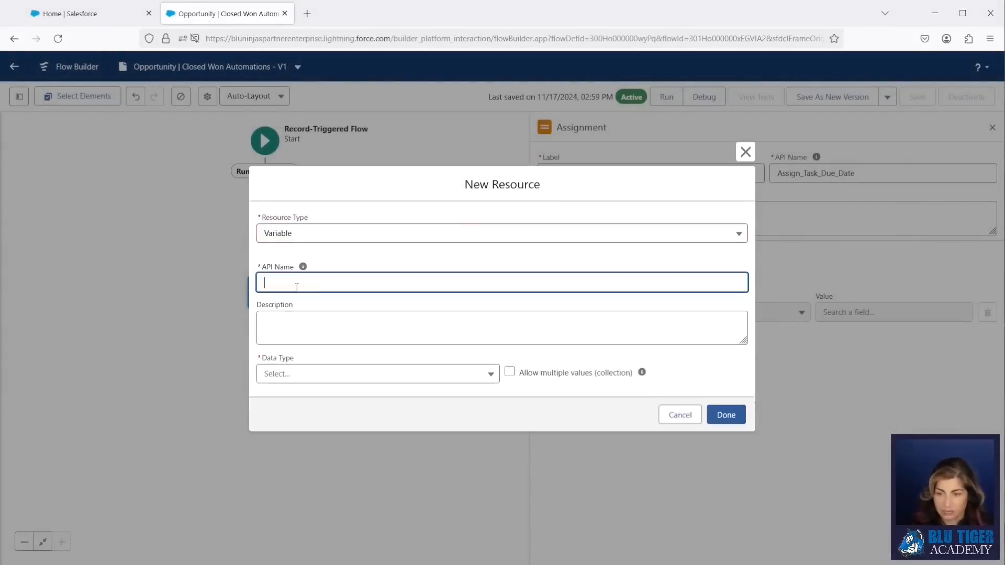
type("varTaskDueDate")
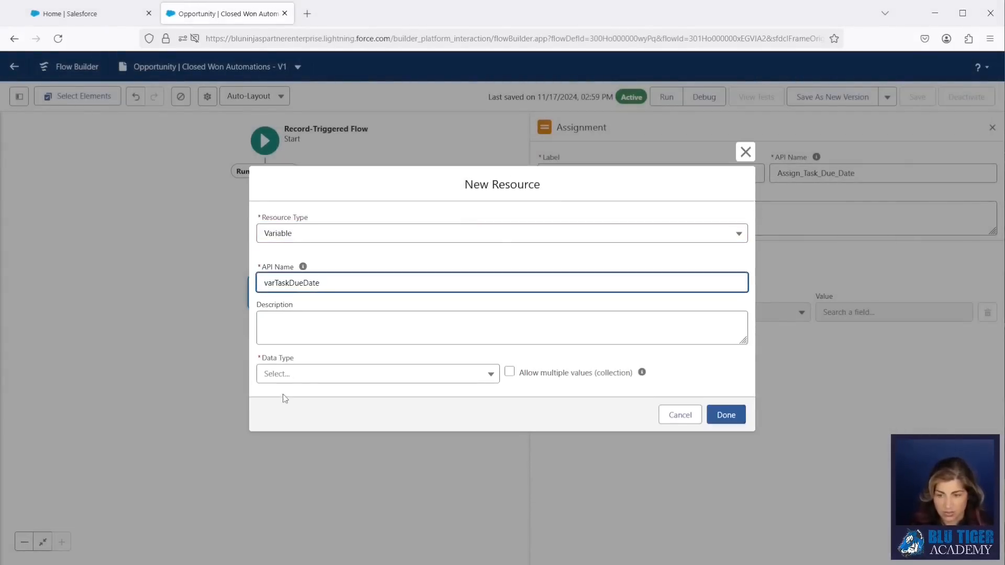
left_click(282, 376)
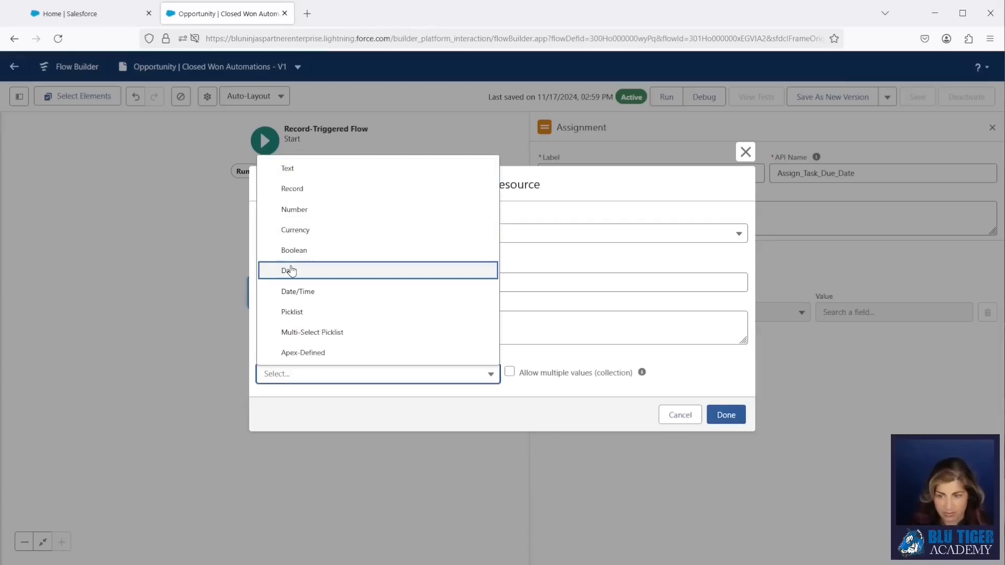
left_click(292, 270)
left_click(726, 455)
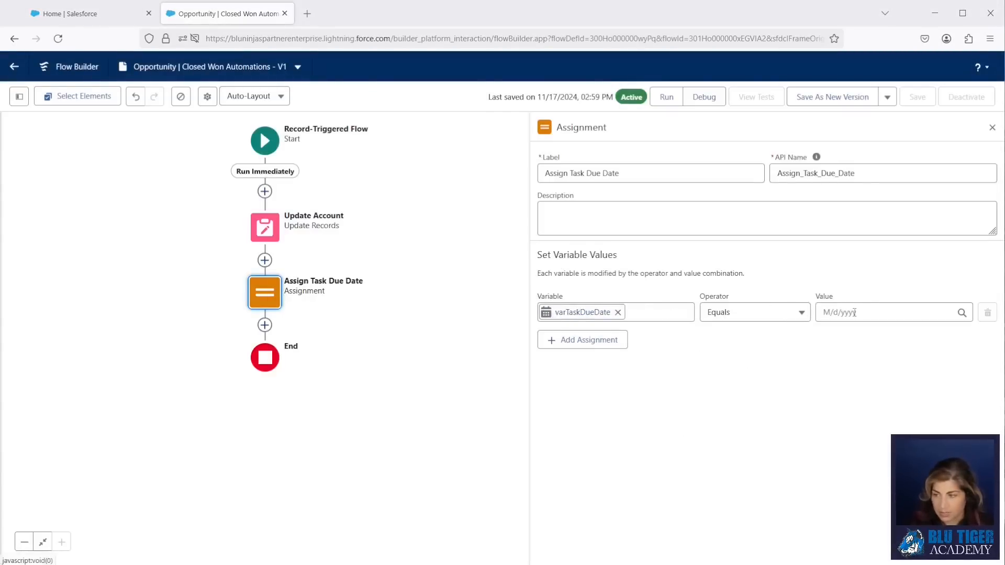
- Start creating another new resource for the assignment's value from the toolbox
left_click(872, 313)
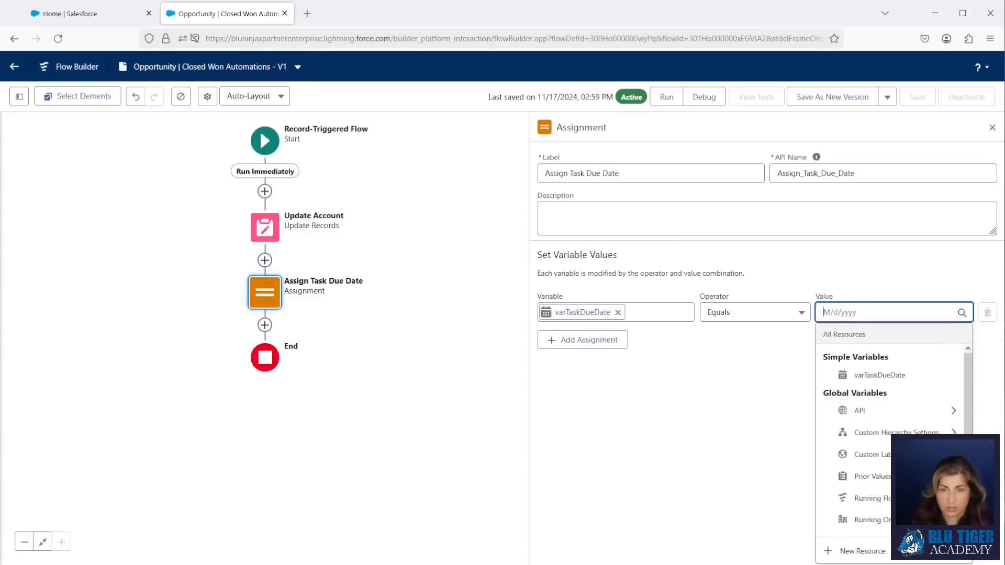
left_click(19, 96)
left_click(37, 207)
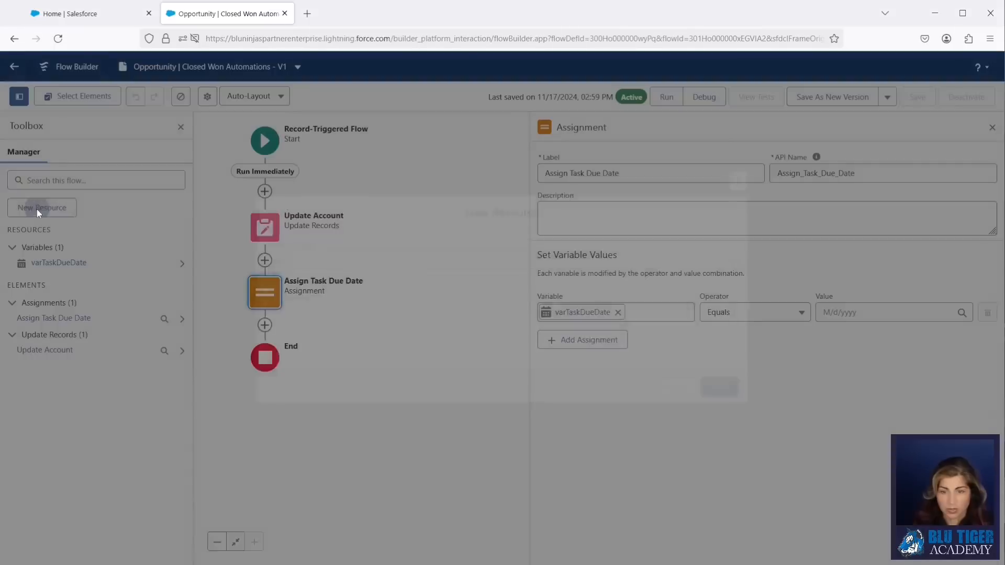
left_click(309, 263)
- Create Date formula forTodayPlus2Days (TODAY()+) and assign it as varTaskDueDate's value
left_click(308, 333)
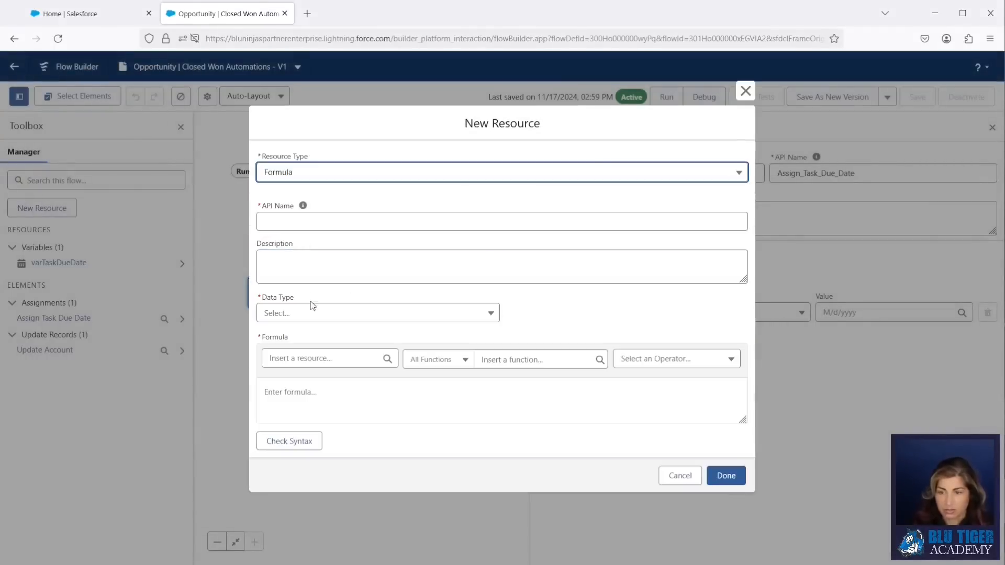
key("Tab")
type("forTodayPlus2Days")
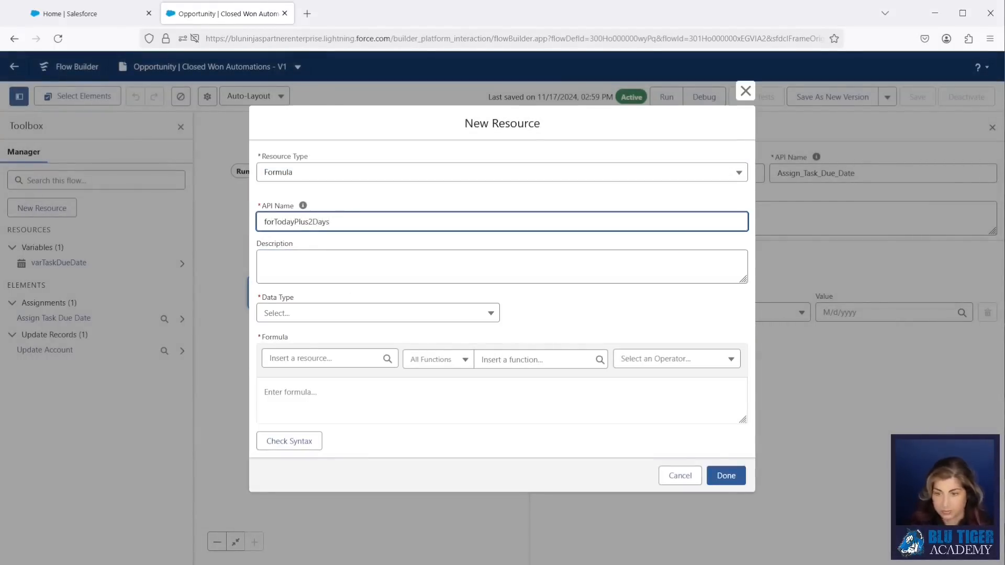
left_click(302, 313)
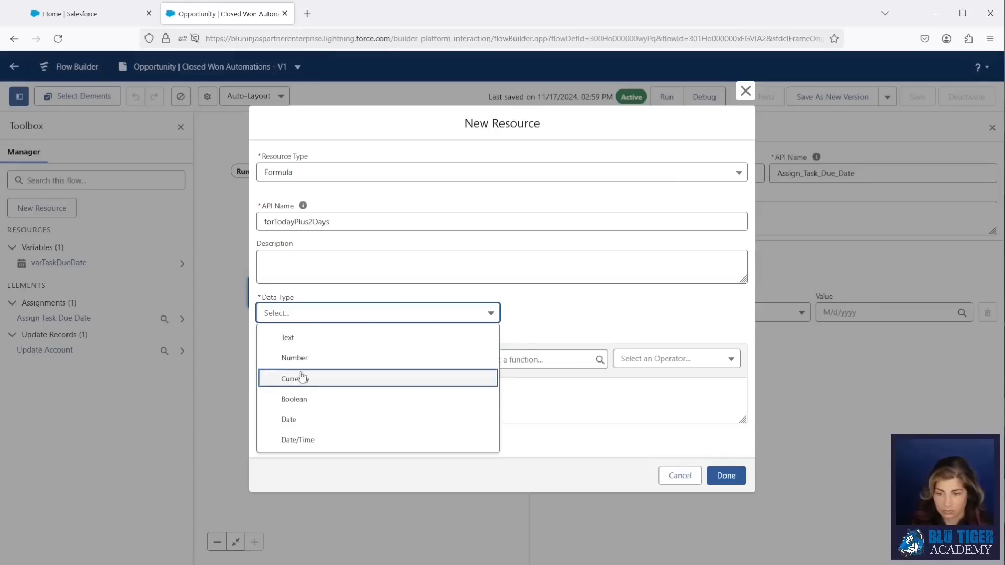
left_click(293, 420)
left_click(294, 403)
type("TODAY()+2")
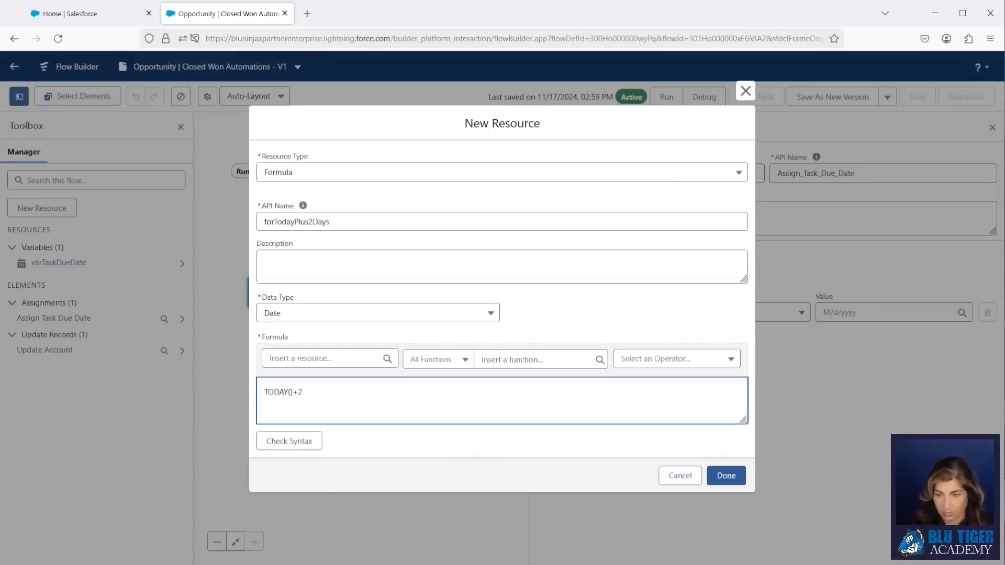
left_click(743, 474)
type("for")
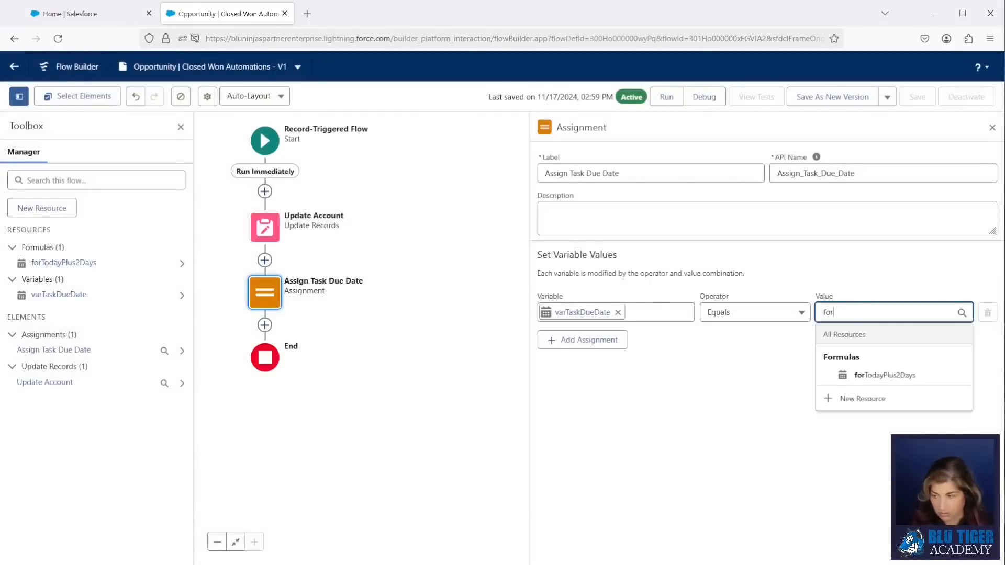
left_click(958, 375)
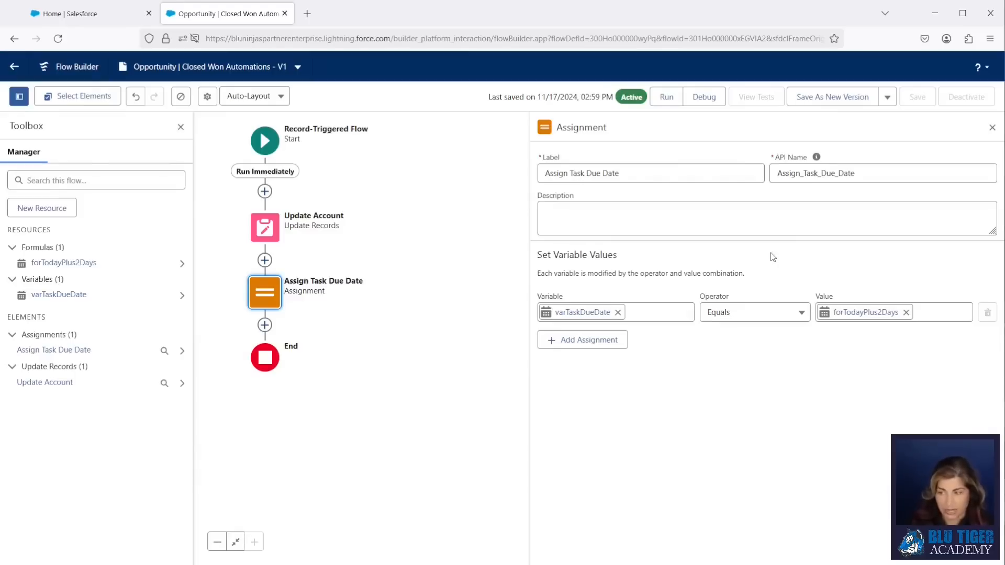
- Replace the assigned value with Running Flow Interview's CurrentDateTime
left_click(906, 313)
type("flow")
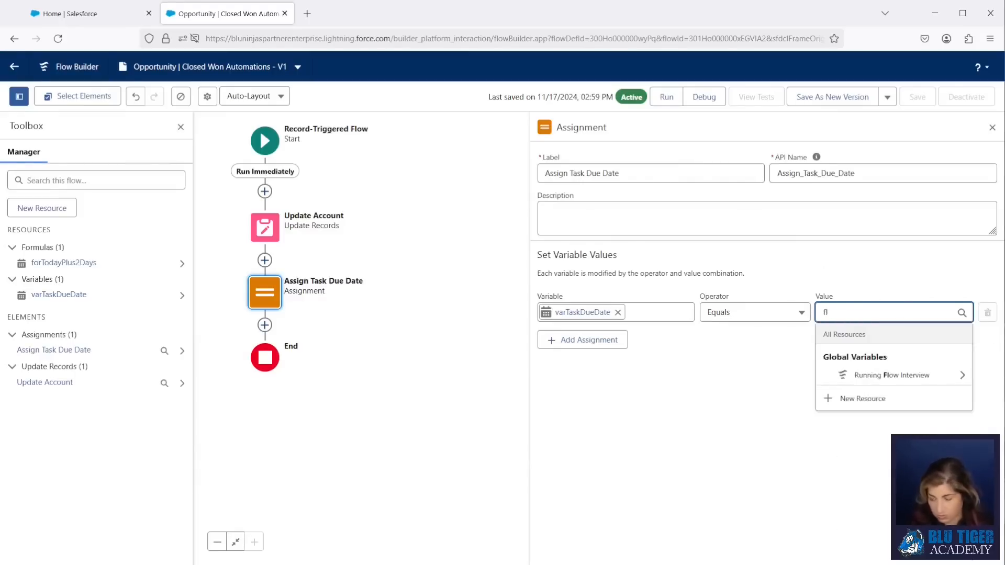
left_click(870, 381)
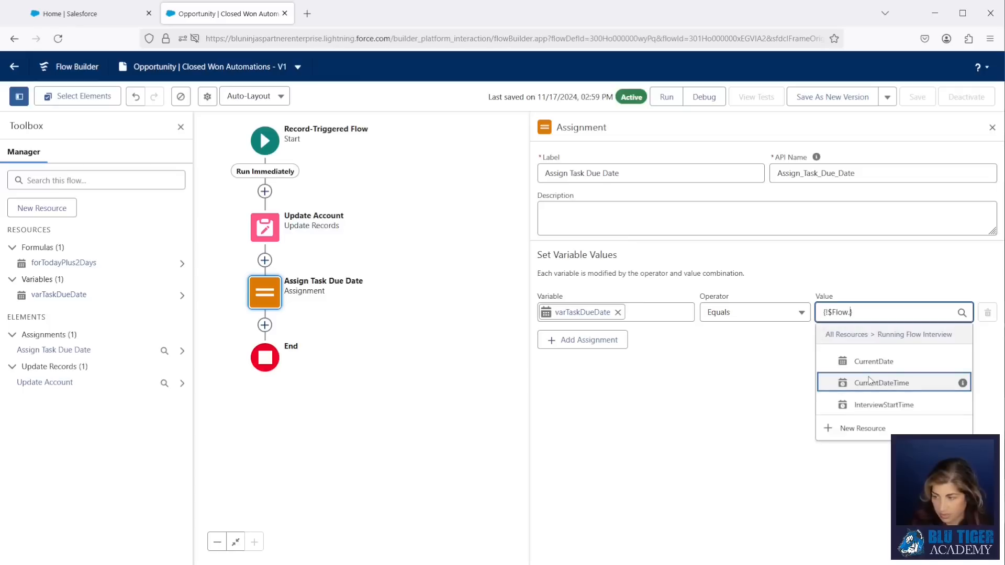
left_click(870, 382)
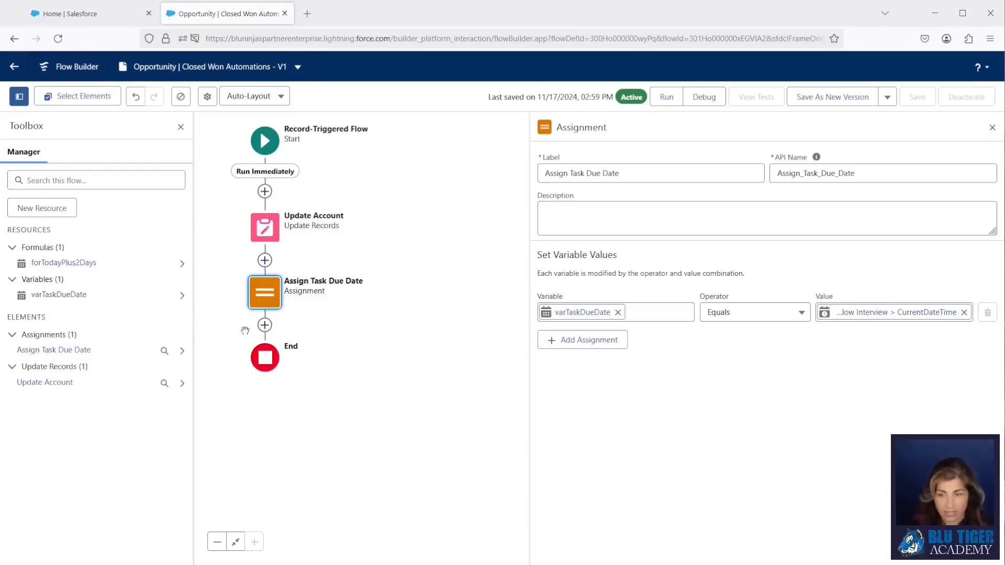
left_click(266, 325)
left_click(180, 127)
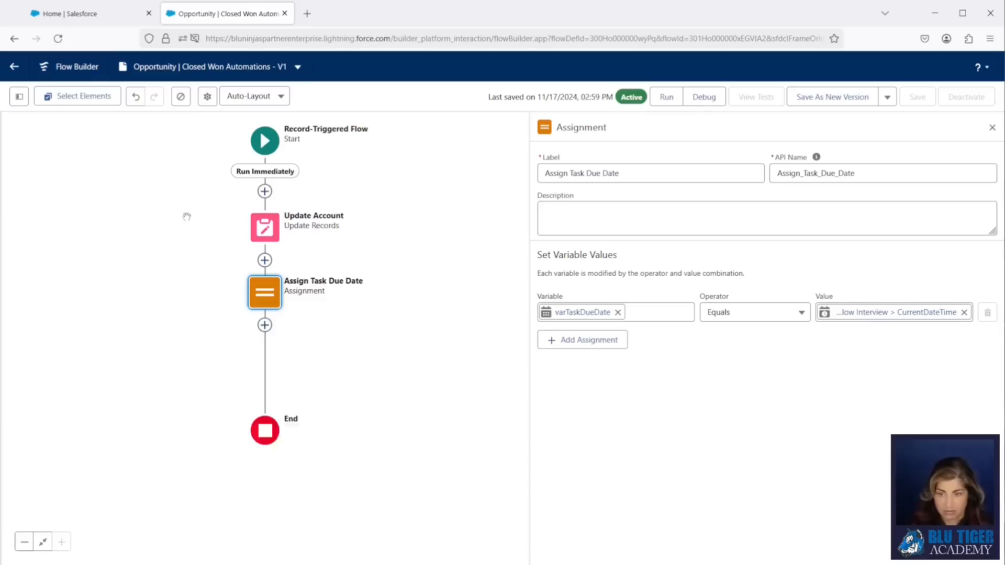
left_click(265, 325)
- Add a Get Records element labelled 'Get Holidays' that queries the Holiday object
type("get")
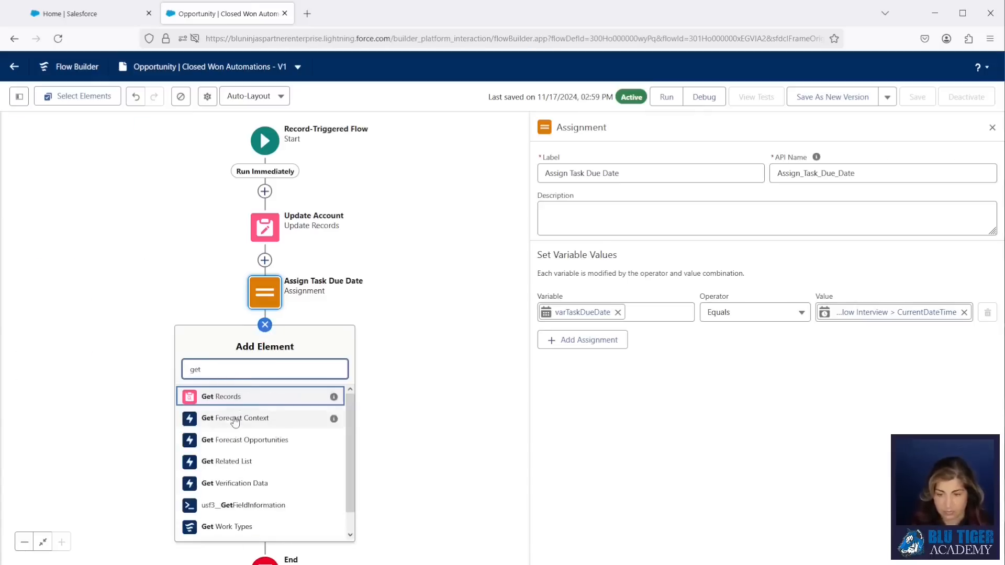
left_click(236, 396)
type("Get")
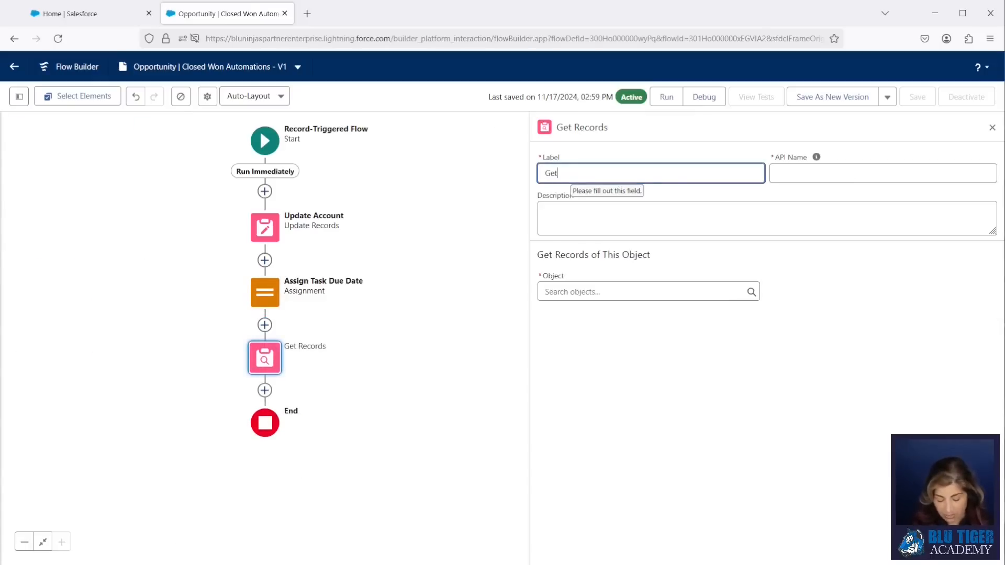
type(" Holidays")
key("Tab")
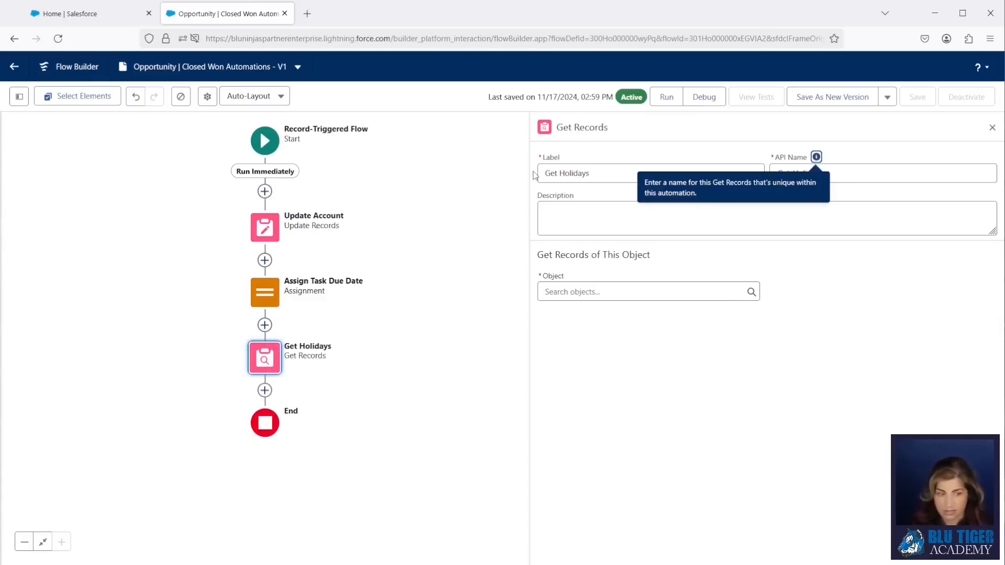
left_click(631, 291)
type("h")
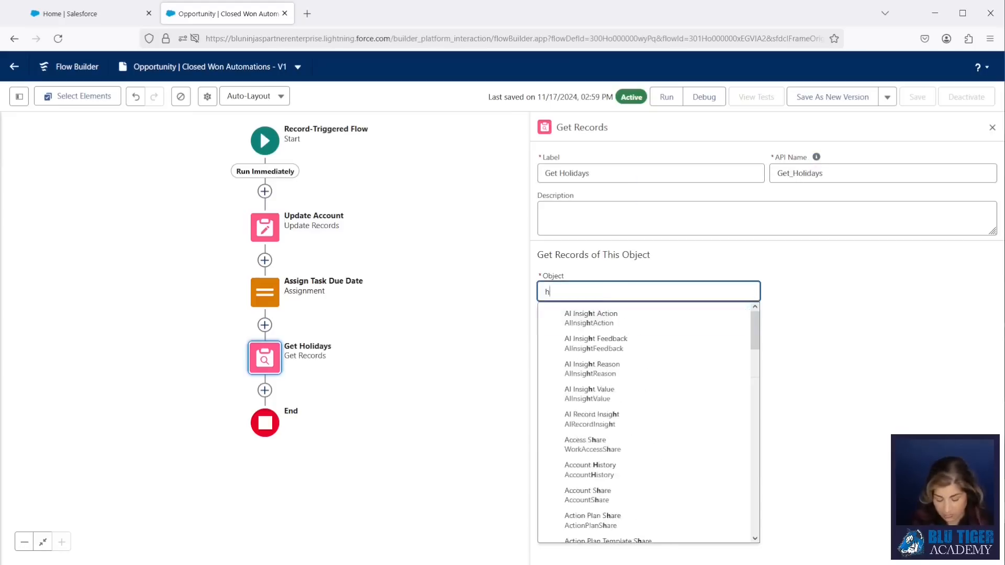
type("oliday")
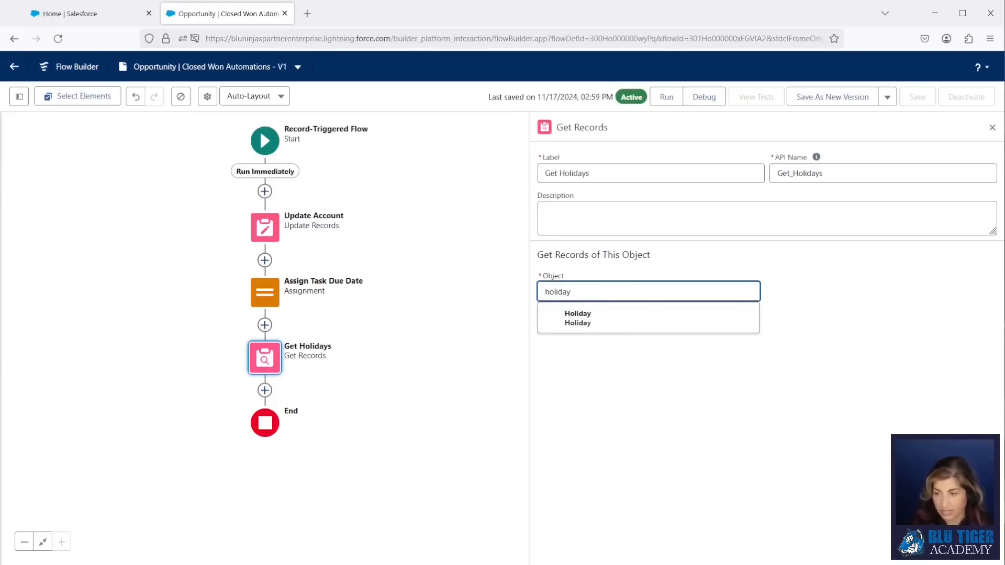
left_click(601, 321)
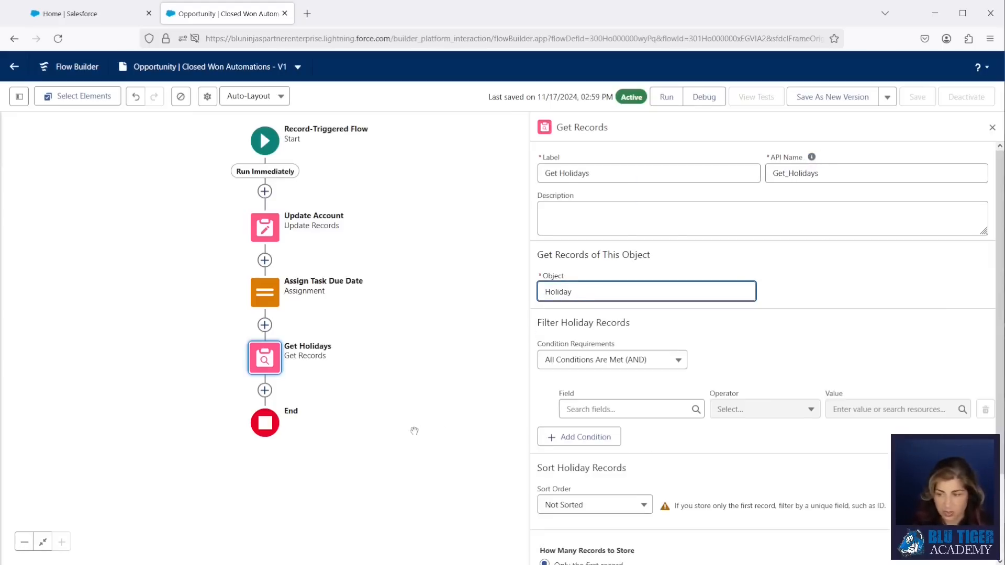
- Filter Get Holidays to records where ActivityDate equals varTaskDueDate
left_click(587, 410)
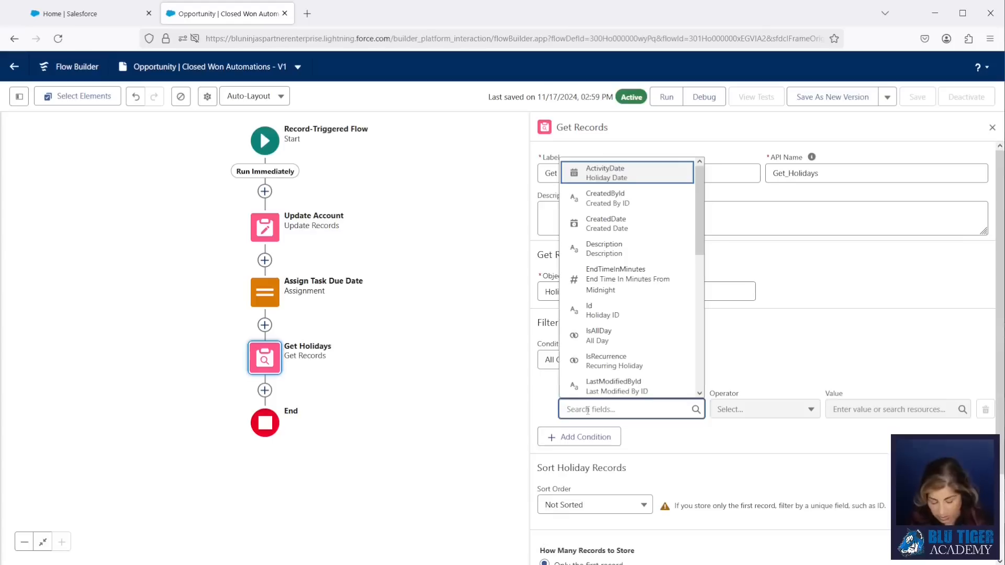
left_click(613, 178)
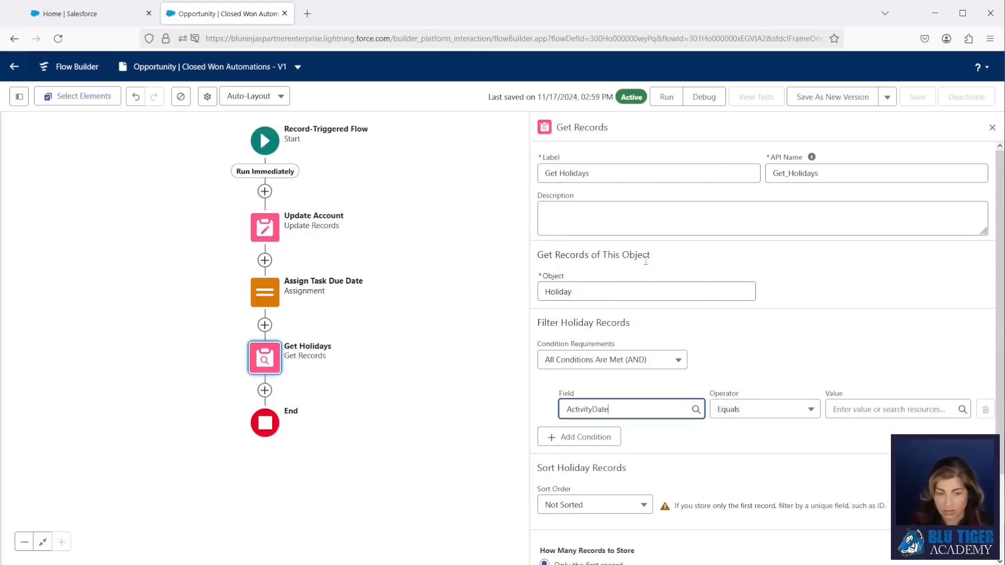
left_click(885, 409)
type("var")
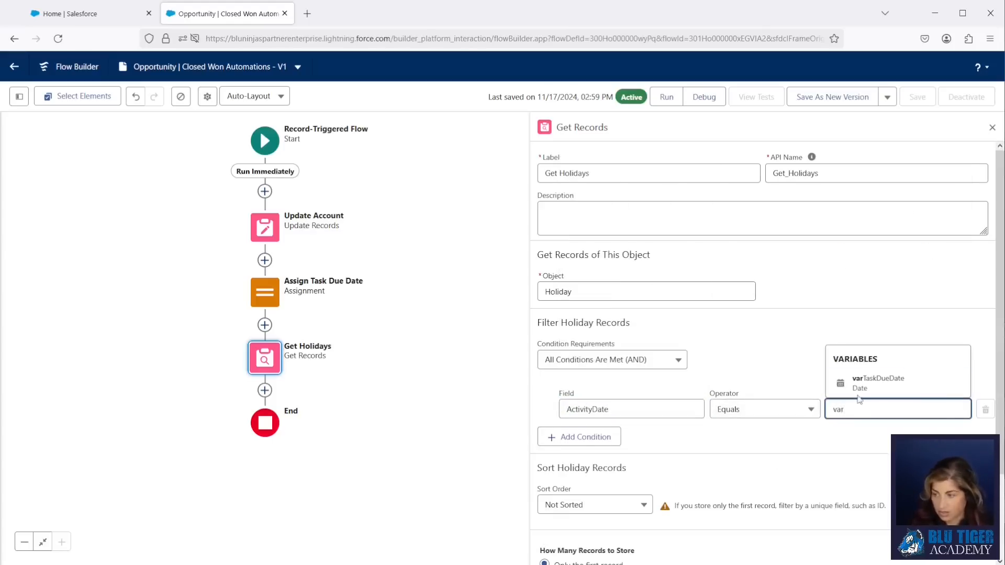
left_click(878, 382)
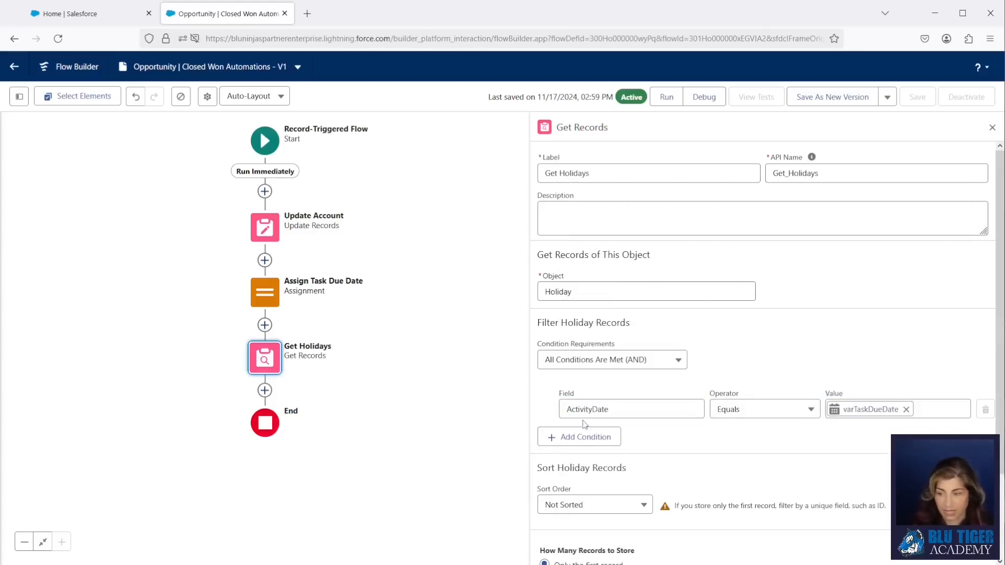
scroll(585, 424, "down", 2)
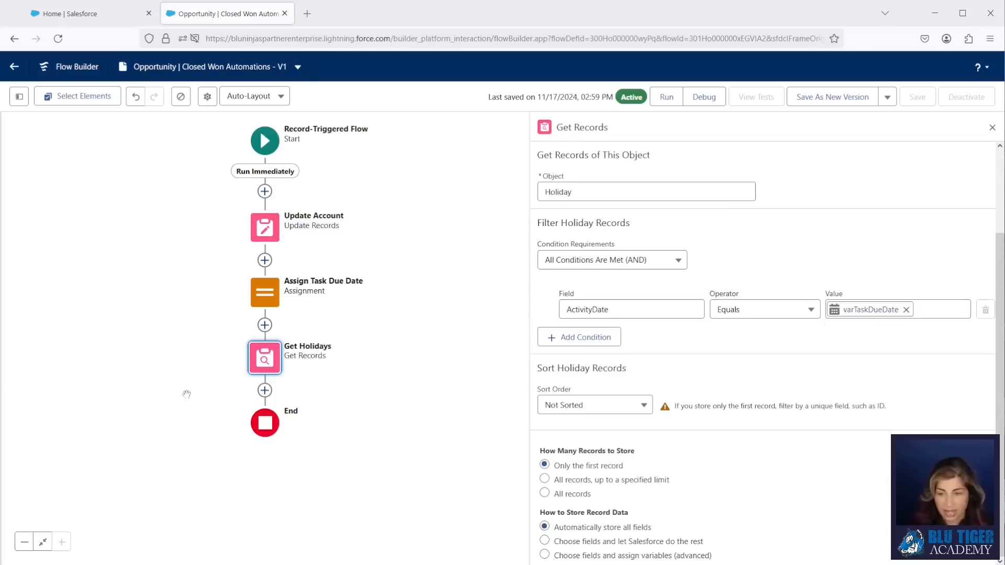
left_click(265, 390)
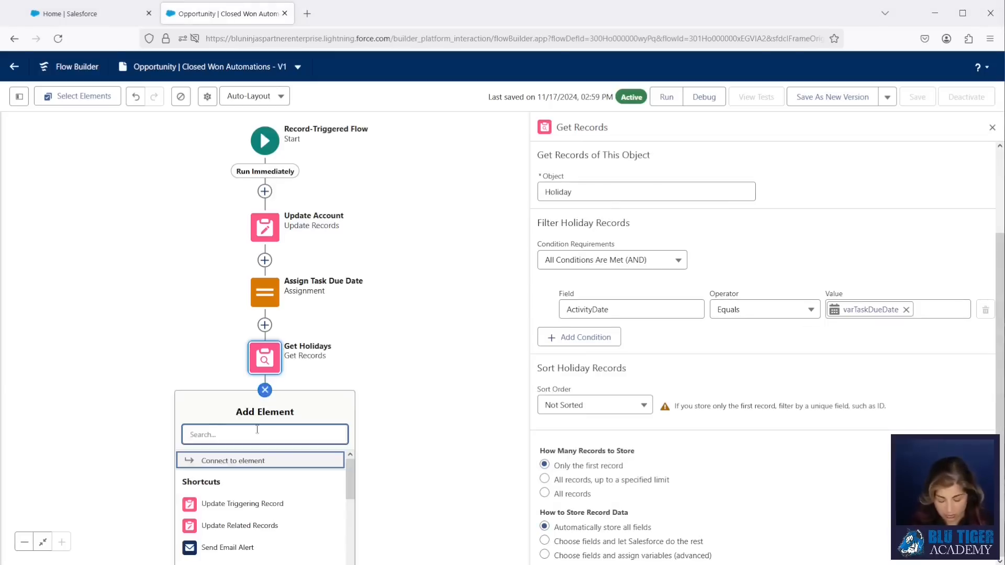
- Add Decision 'Task Due Date is on Holiday or Weekend?' with outcome Yes, API name YesTaskonHoliday
type("decision")
key("Return")
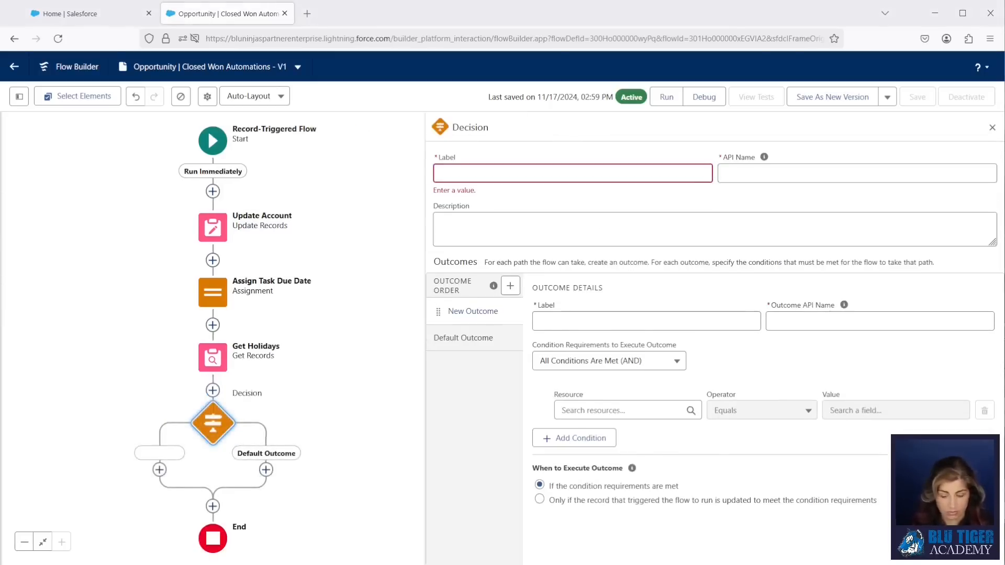
type("Task Due Date is on Holiday or Weekend?")
key("Tab")
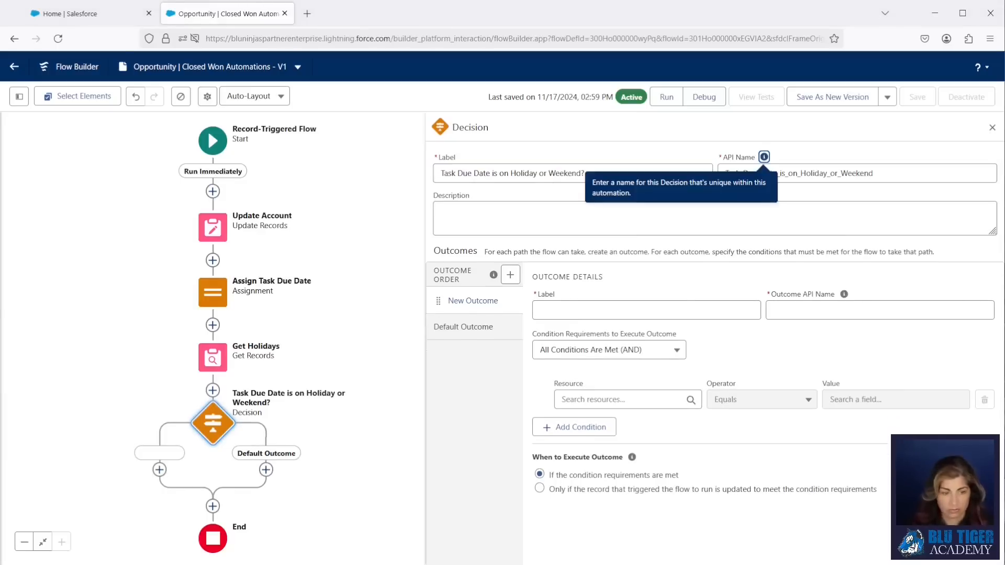
key("Tab")
key("Tab")
key("Tab")
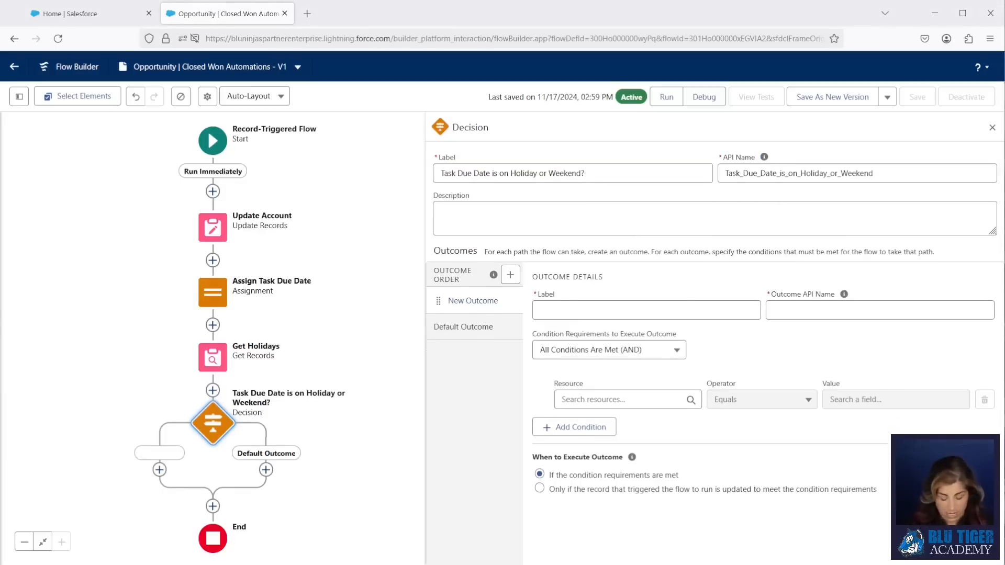
left_click(572, 309)
type("Yes")
key("Tab")
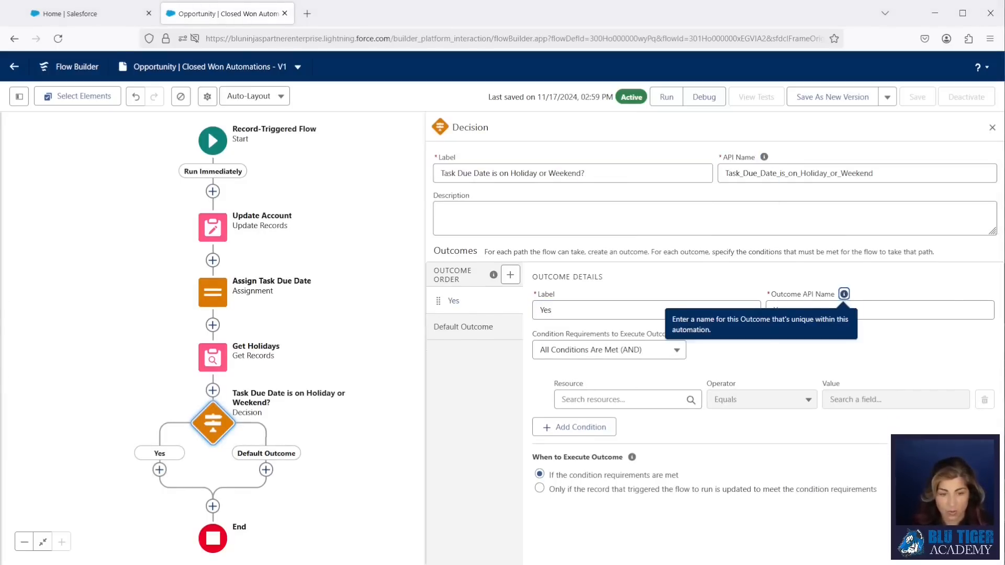
left_click(784, 310)
type("TaskonHoliday")
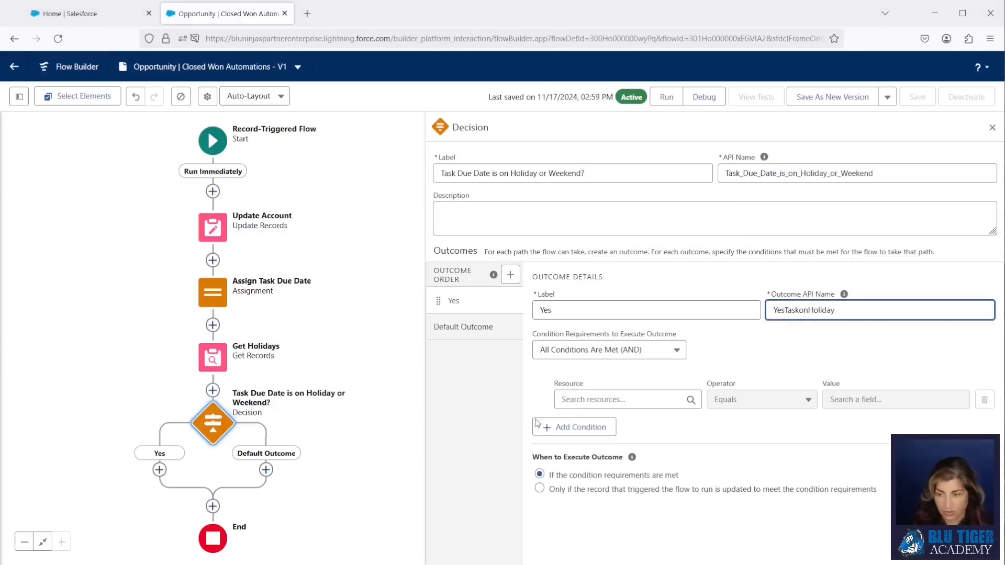
- Set Yes condition Holiday from Get Holidays Is Null False, then add a second condition
left_click(582, 398)
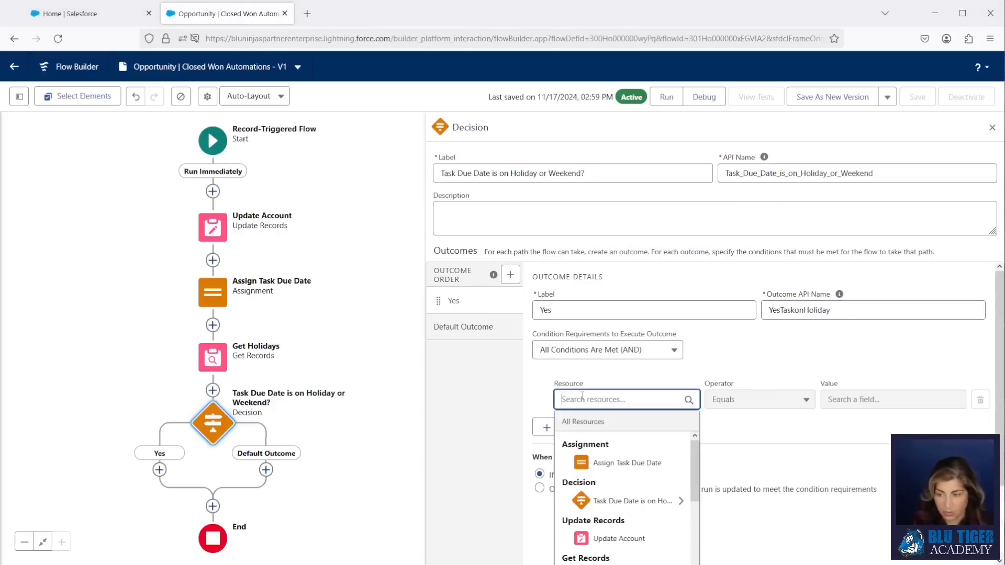
type("get")
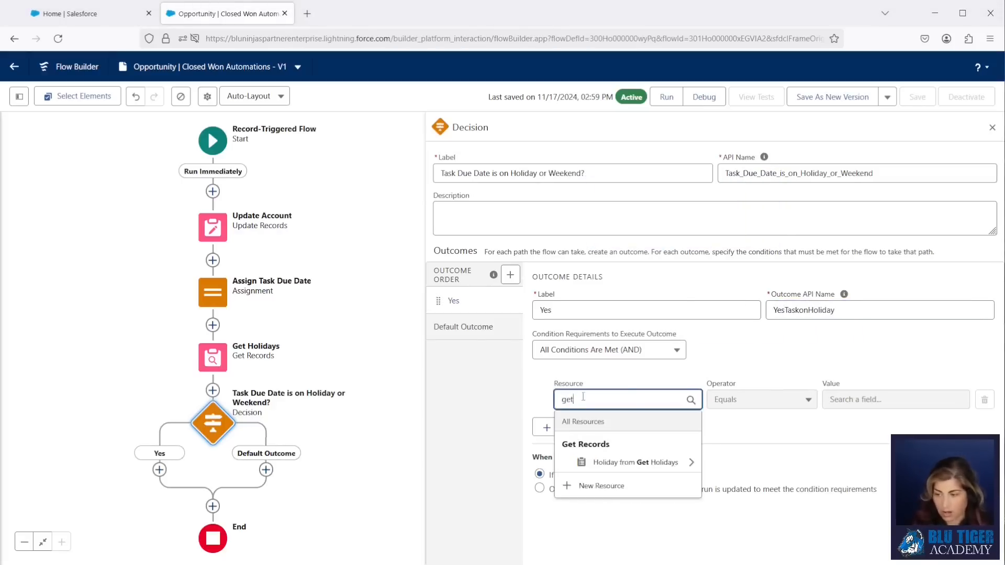
left_click(617, 462)
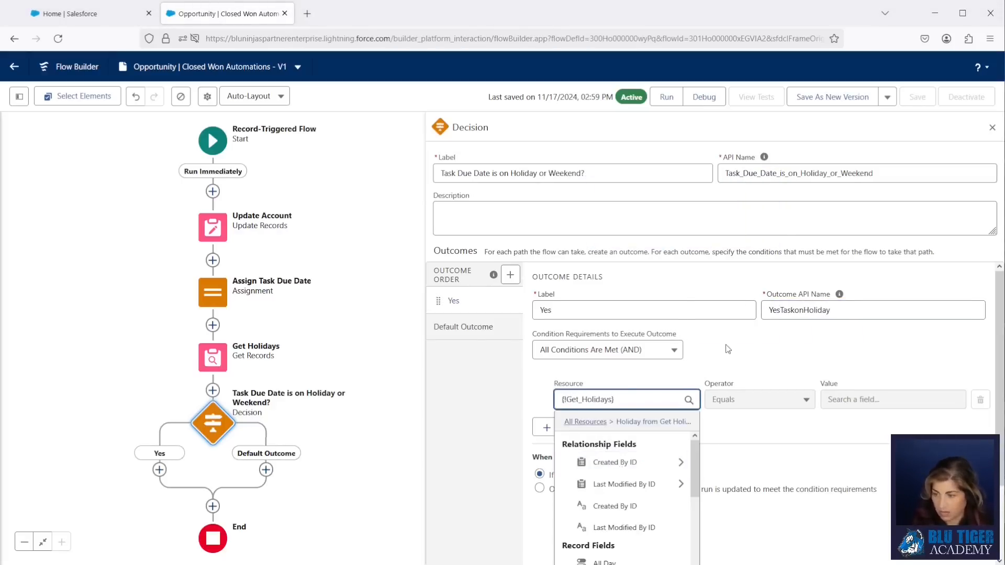
left_click(731, 360)
left_click(730, 403)
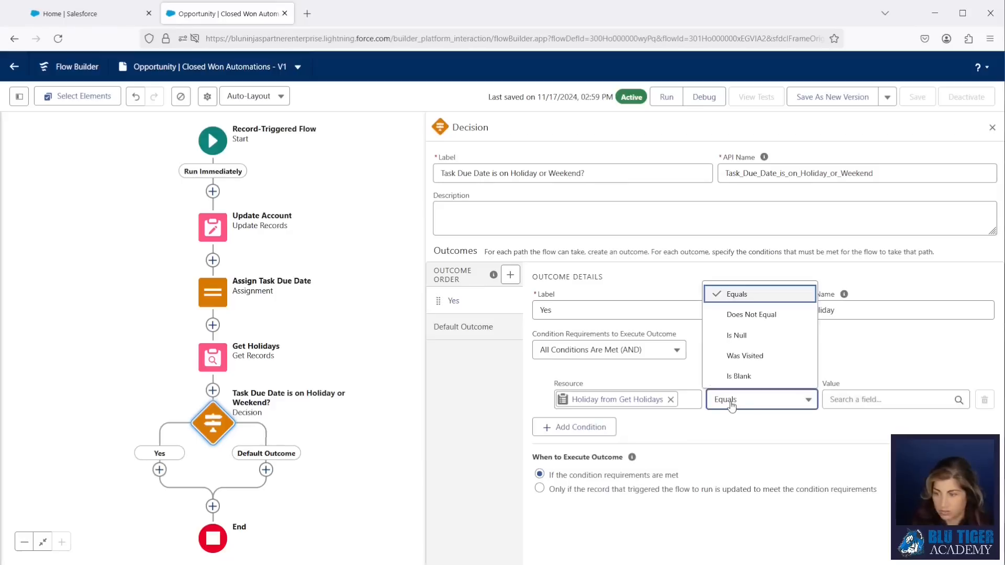
left_click(736, 335)
left_click(890, 399)
type("false")
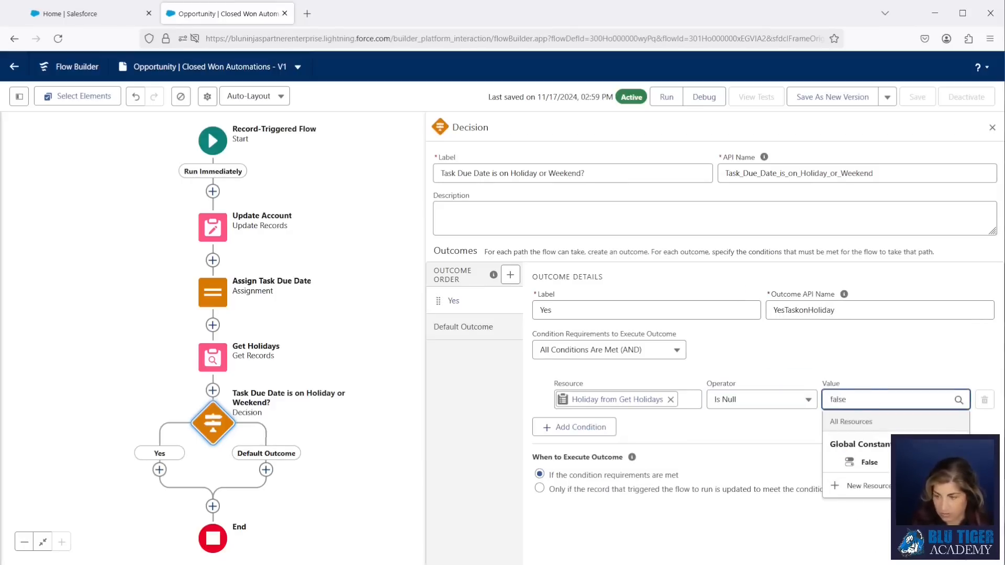
left_click(861, 463)
left_click(596, 434)
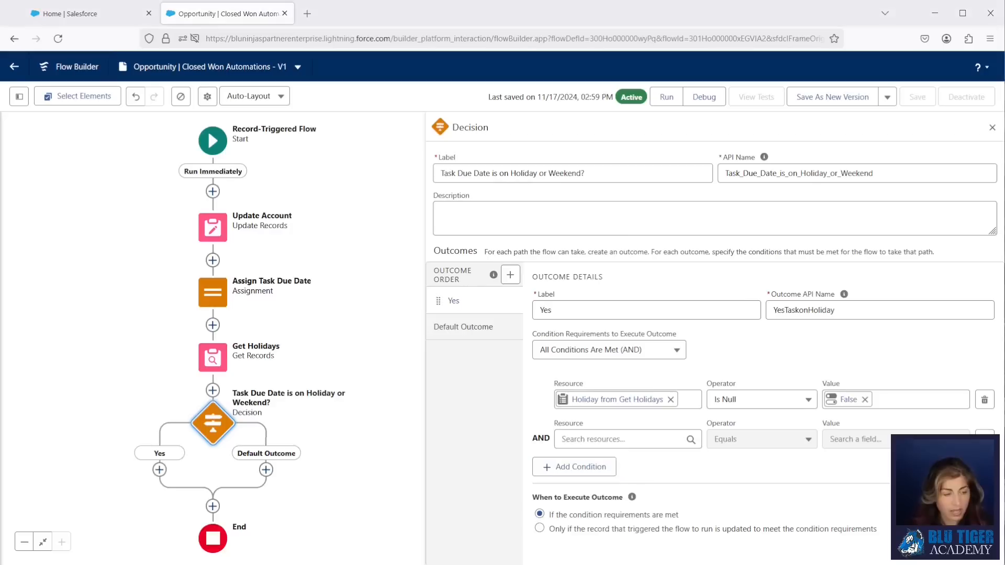
left_click(602, 439)
scroll(612, 487, "down", 5)
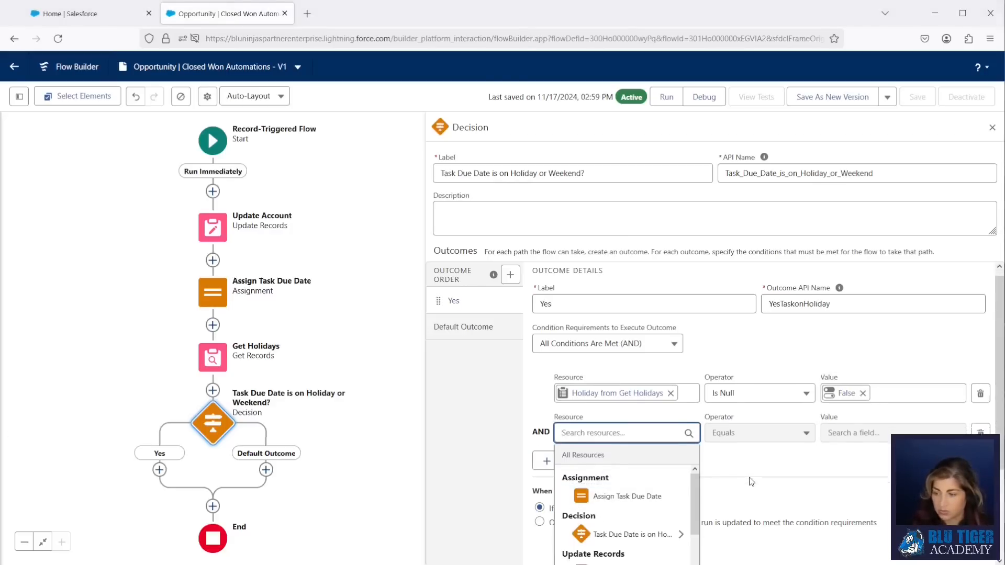
- Create Boolean formula resource forTaskDueDateisWeekend with the pasted weekend-check formula
left_click(600, 551)
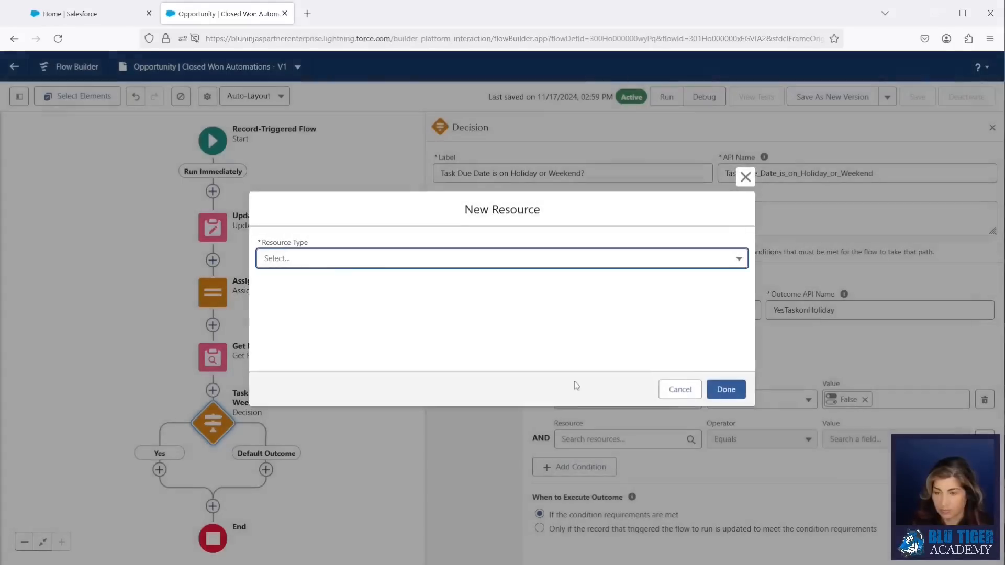
left_click(322, 261)
left_click(304, 334)
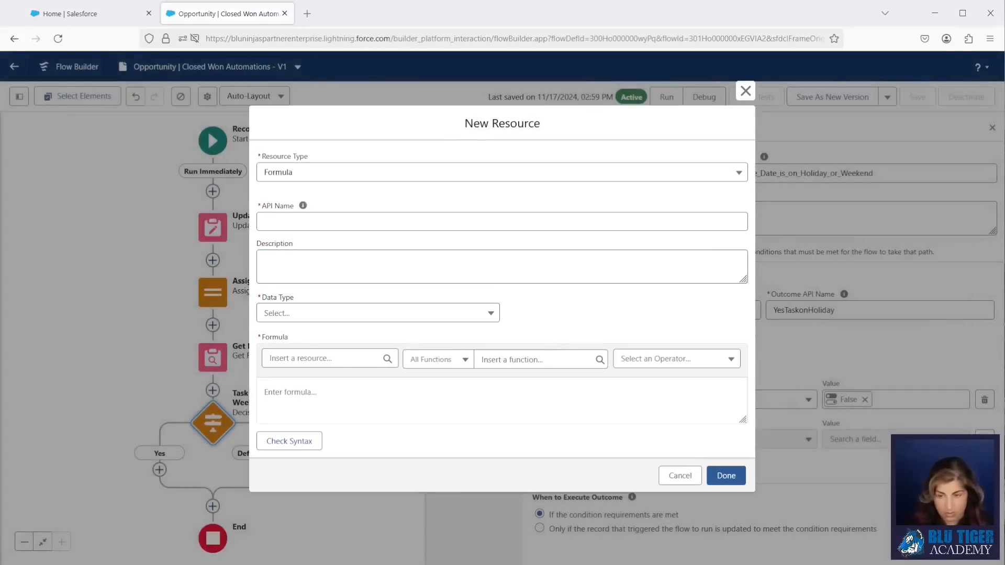
left_click(284, 218)
type("forTaskDueDateisWeekend")
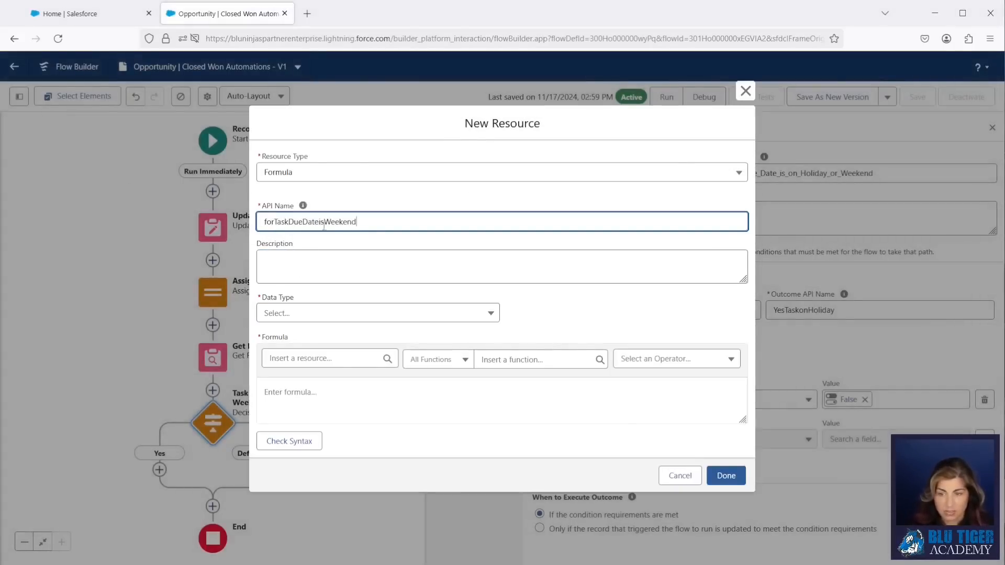
key("alt+Tab")
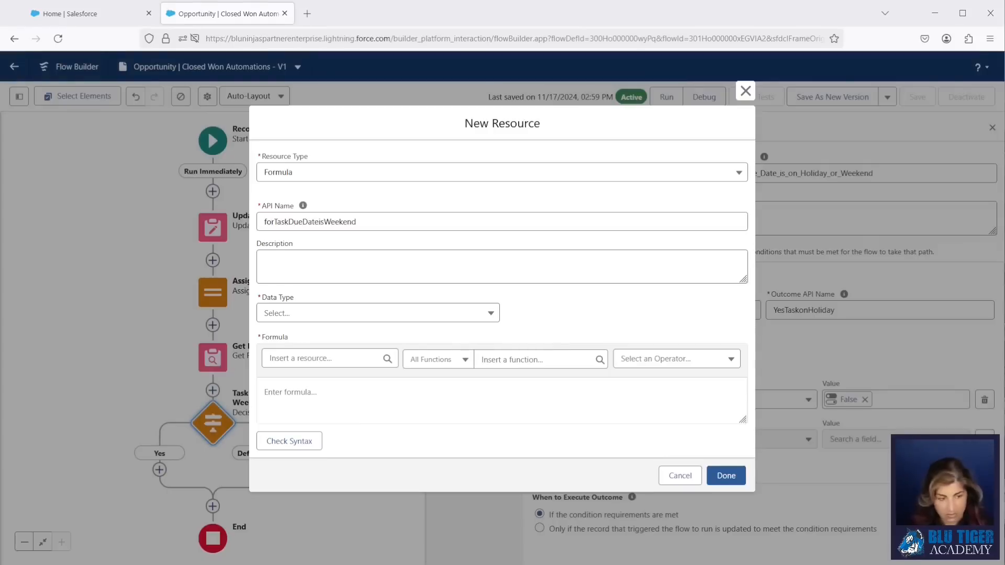
left_click(386, 403)
key("ctrl+v")
left_click(298, 317)
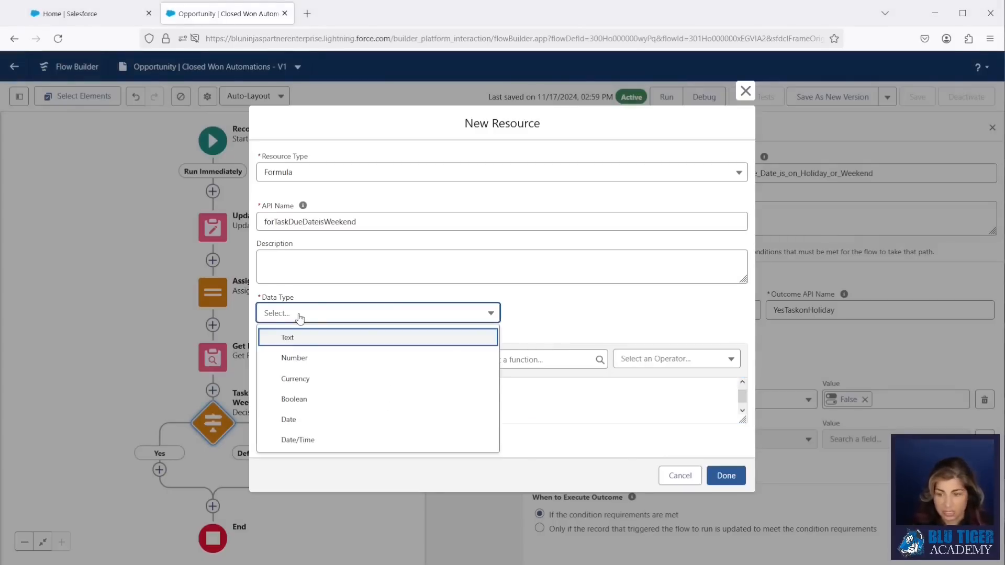
left_click(314, 400)
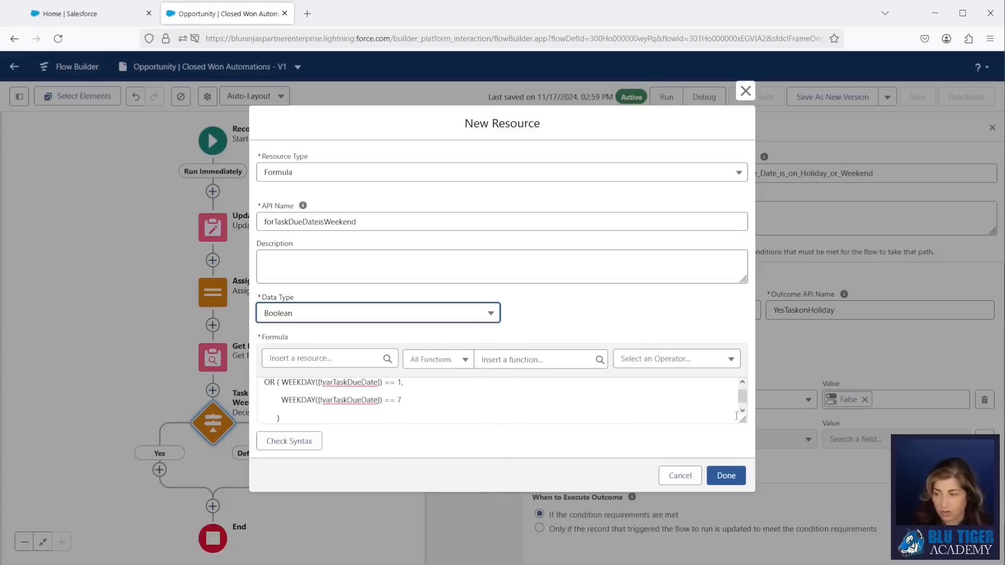
left_click_drag(744, 417, 743, 479)
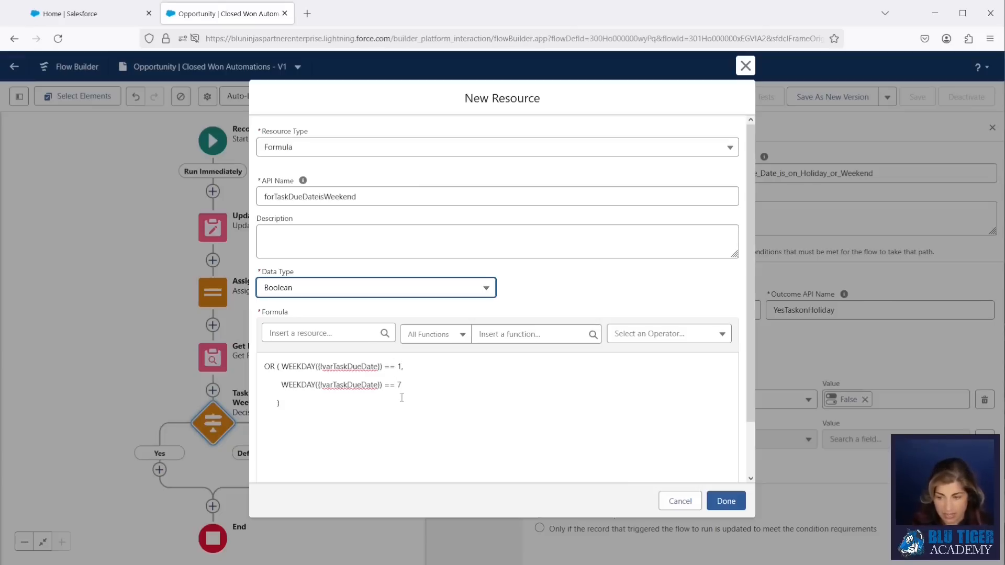
left_click(726, 500)
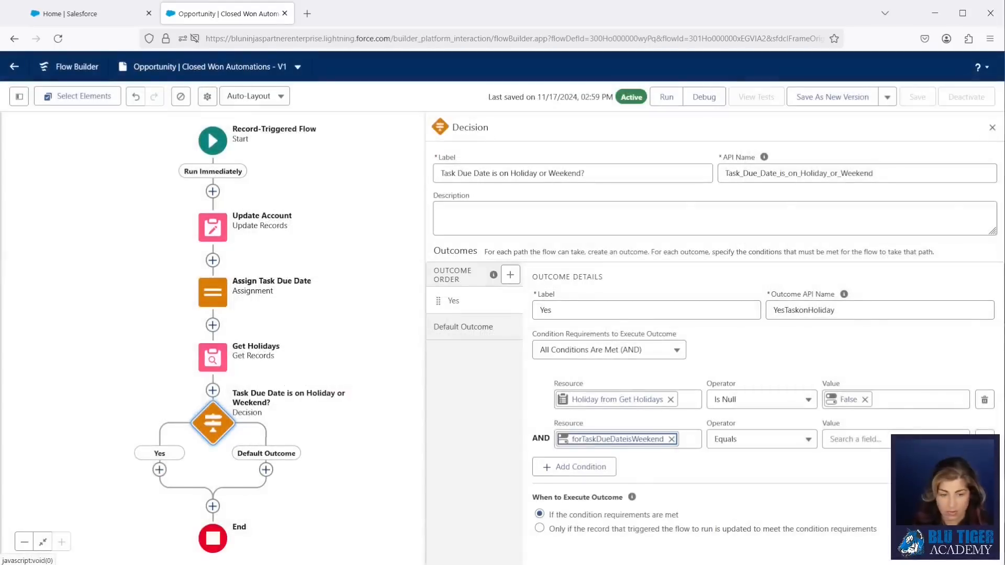
- Set the weekend condition to equal True and require Any Condition Is Met (OR)
left_click(843, 442)
type("tru")
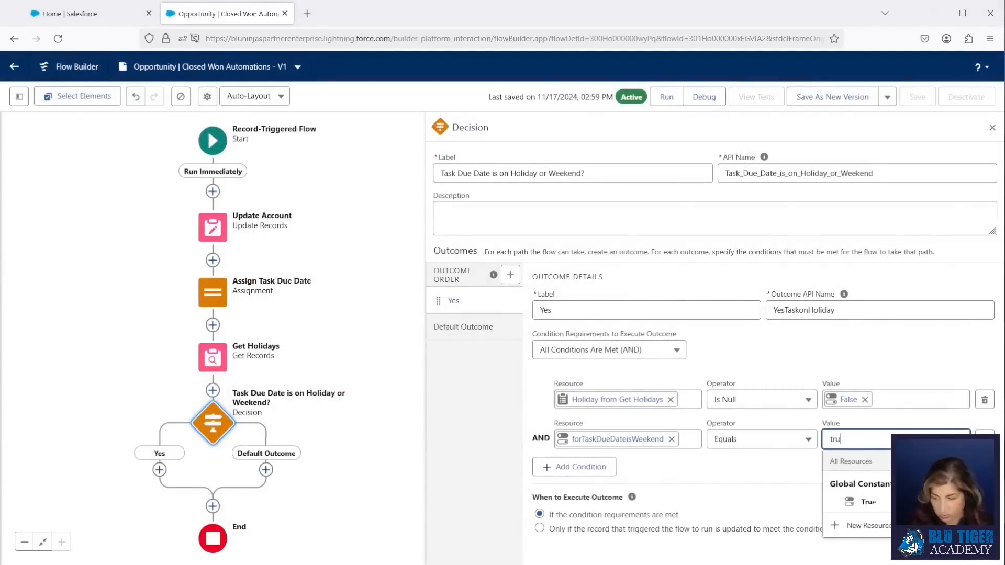
type("e")
left_click(866, 502)
left_click(644, 351)
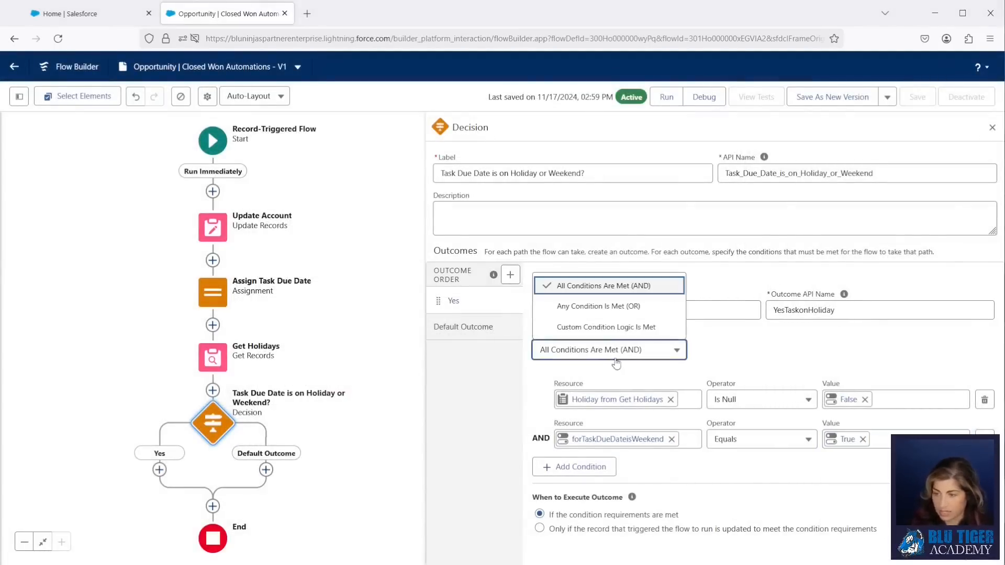
left_click(595, 314)
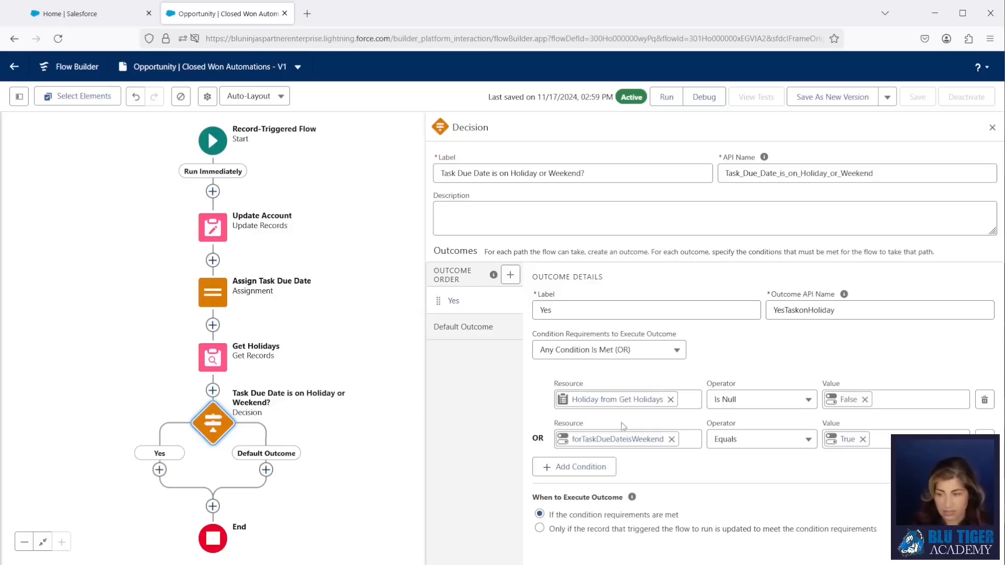
- Rename the default outcome to No
left_click(471, 329)
type("No")
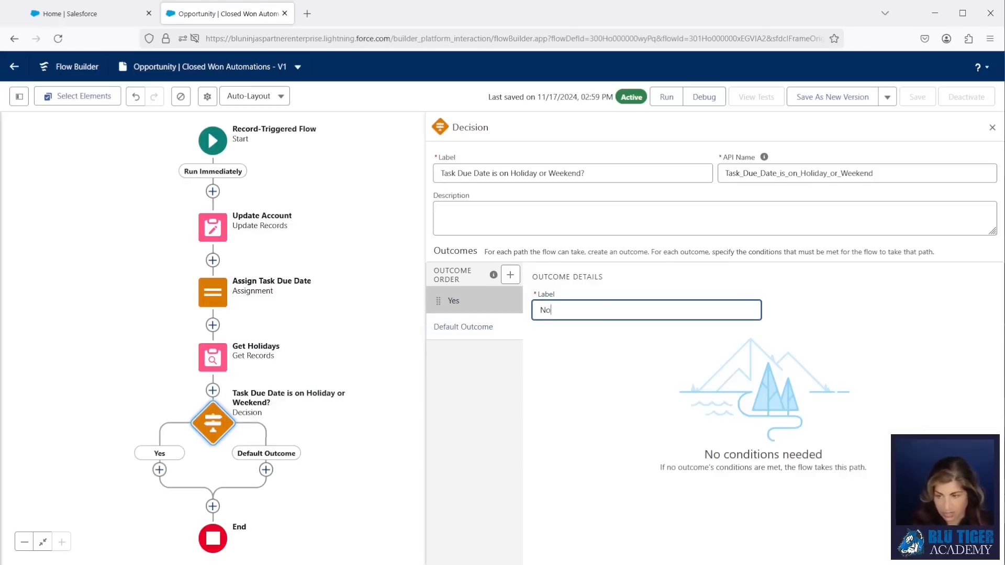
left_click(511, 385)
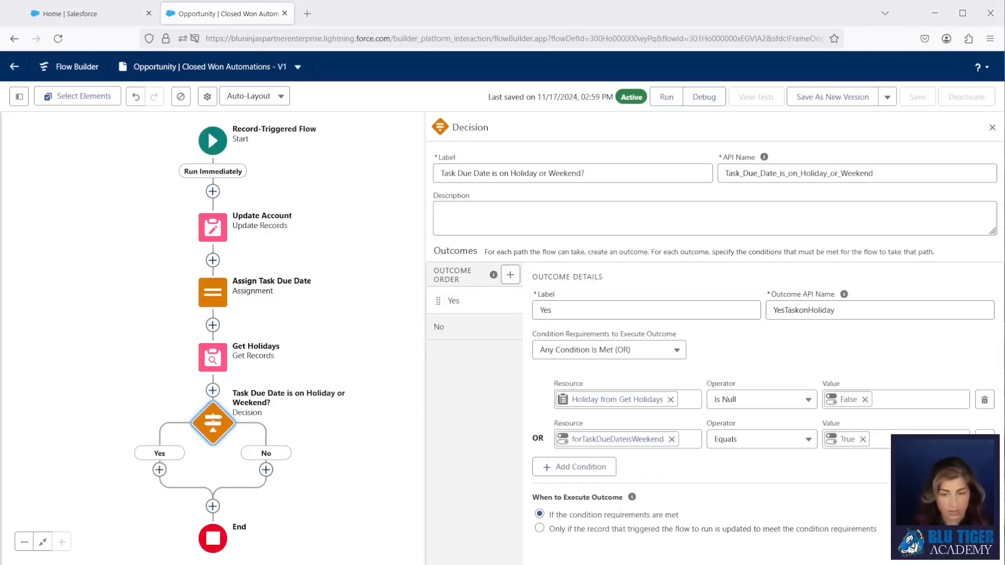
left_click(159, 470)
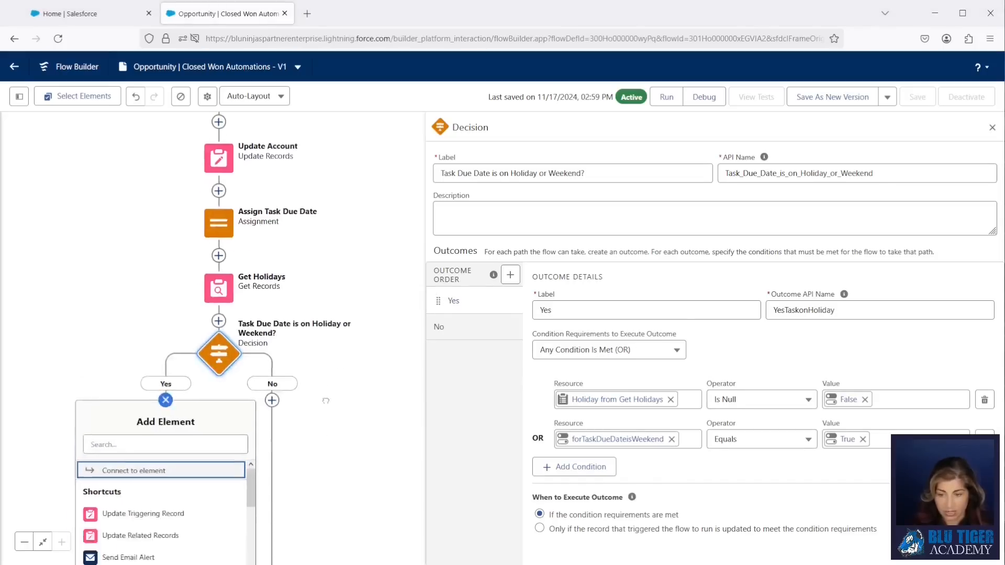
- Add an Assignment labelled 'Add 1 Day to Task Due Date' on the Yes branch
left_click(131, 236)
type("ass")
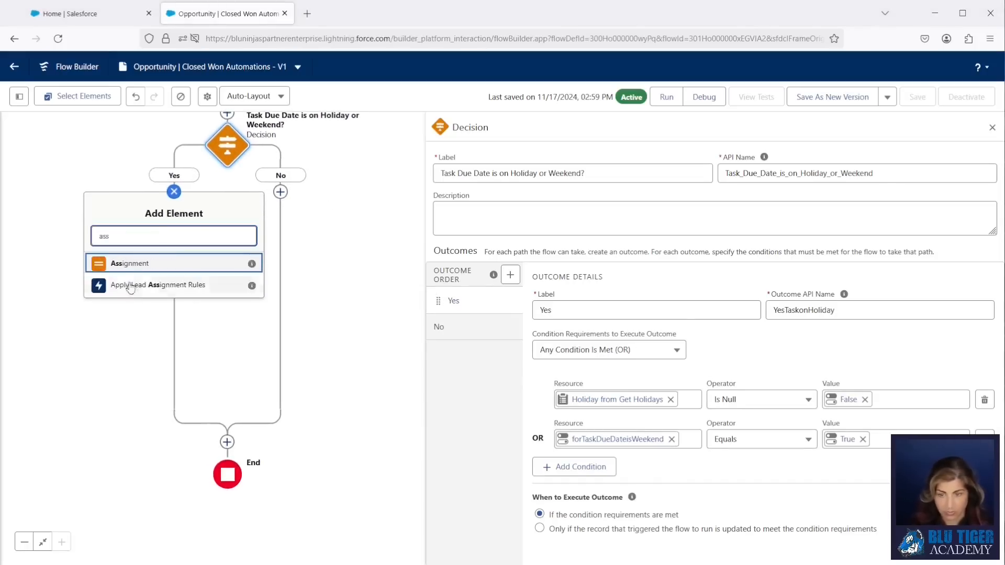
left_click(130, 264)
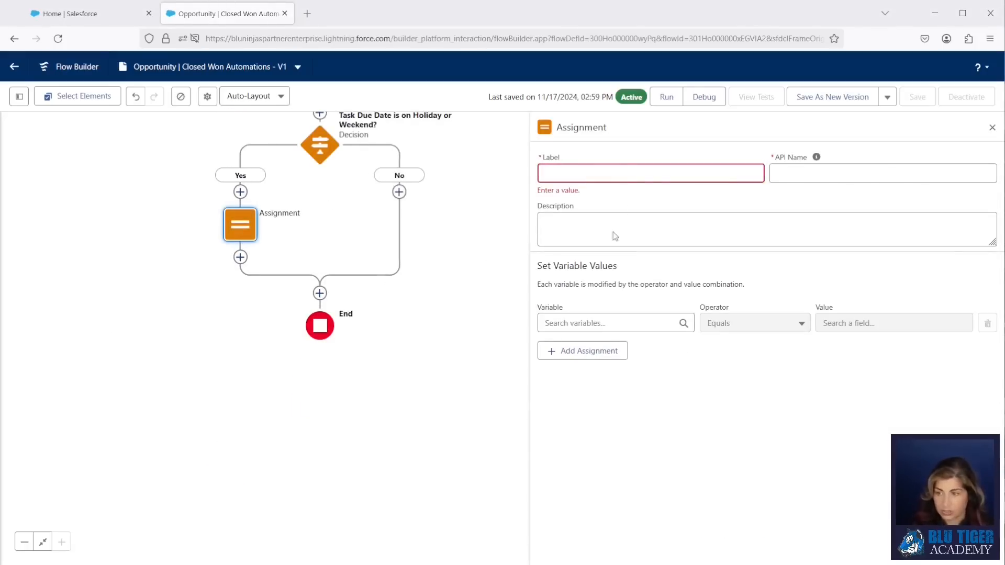
left_click(601, 173)
type("Add 1 Day to Task Due Date")
left_click(816, 157)
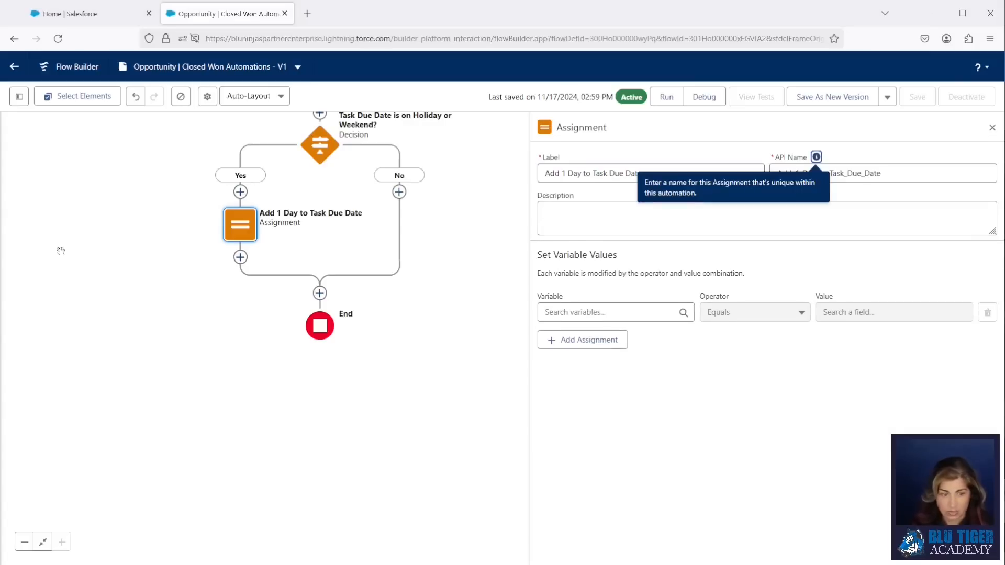
- Make the assignment add 1 to varTaskDueDate
left_click(565, 305)
type("var")
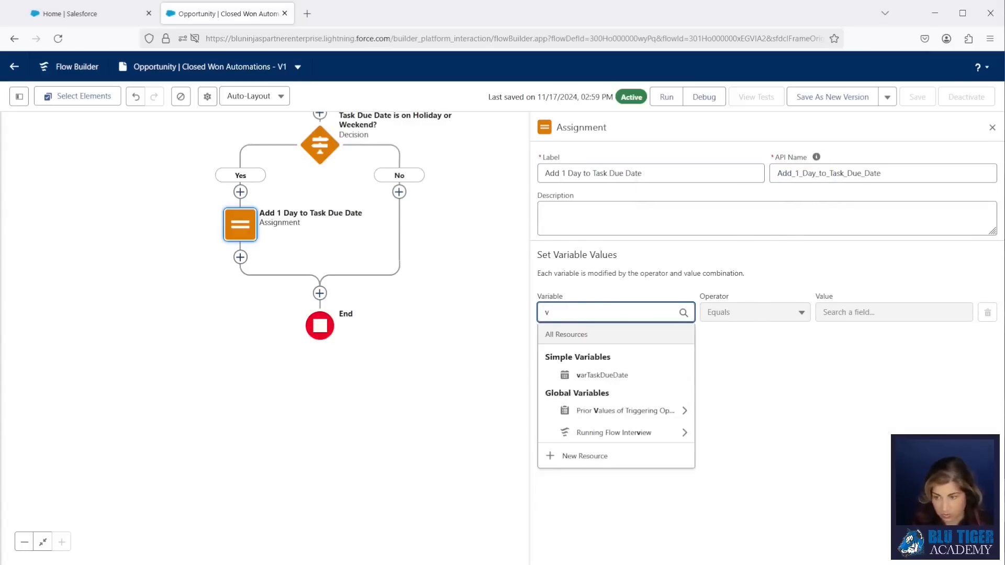
left_click(588, 376)
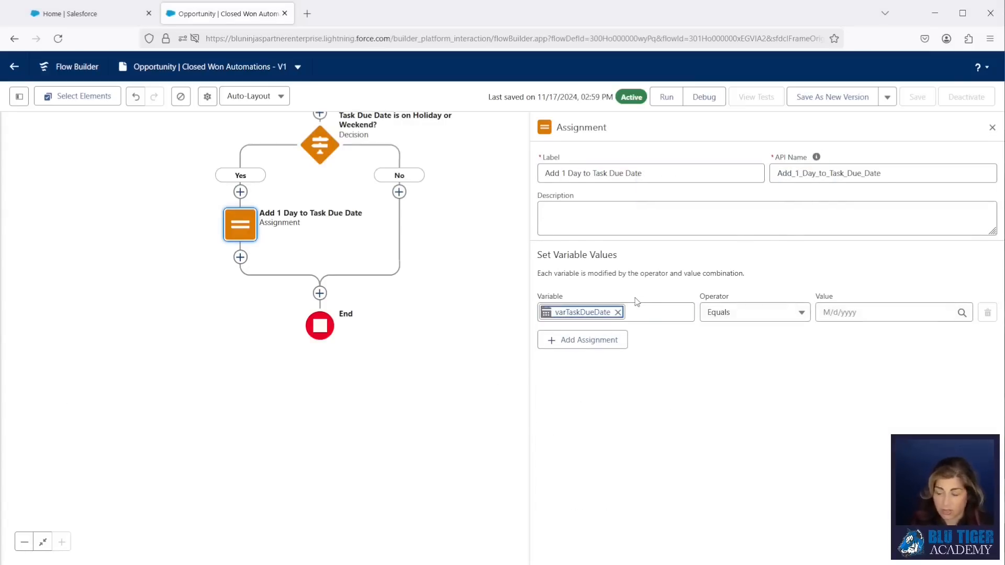
left_click(725, 320)
left_click(724, 350)
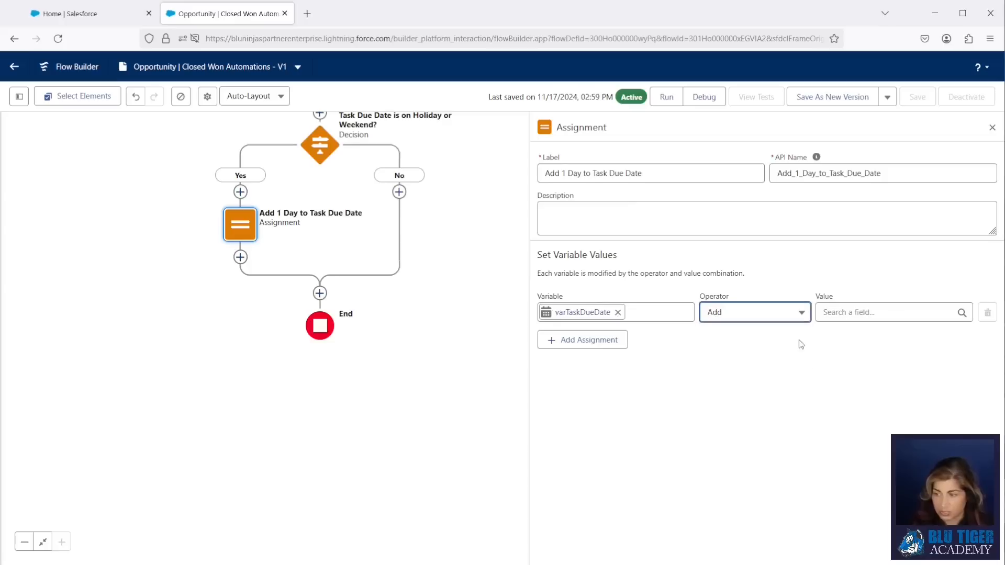
left_click(831, 312)
type("1")
left_click(775, 244)
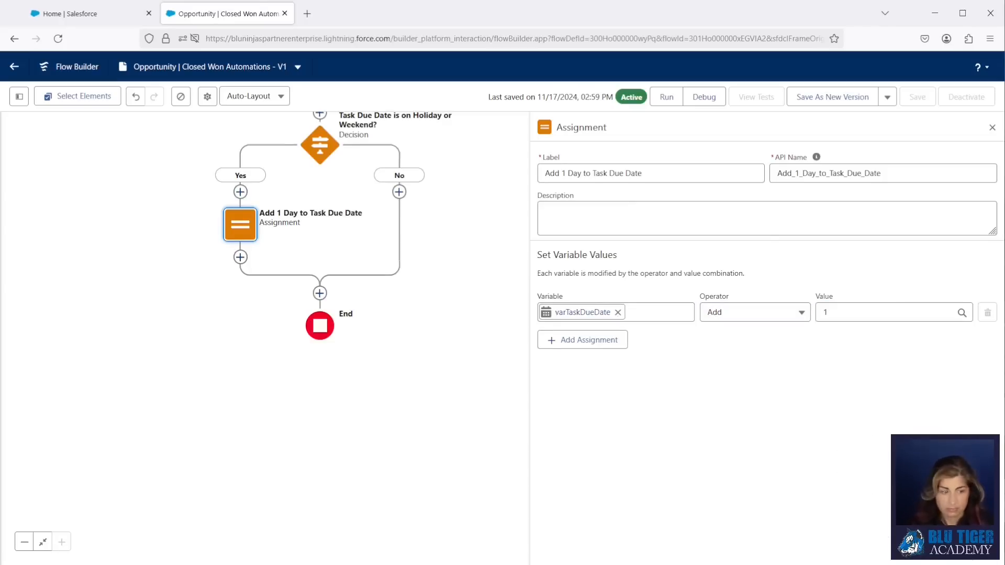
- Connect the new assignment back to Get Holidays
left_click_drag(384, 376, 393, 550)
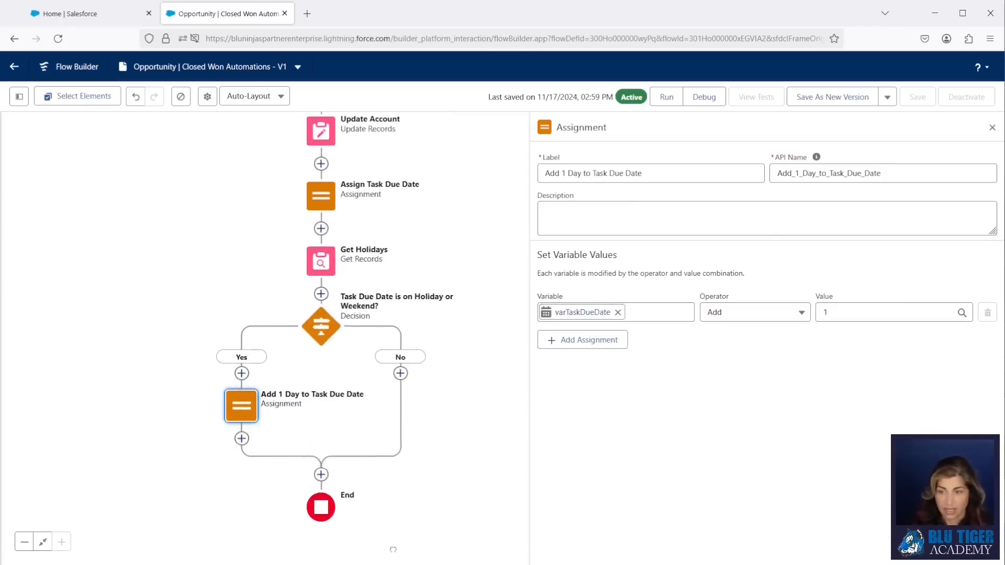
left_click(241, 441)
left_click(218, 510)
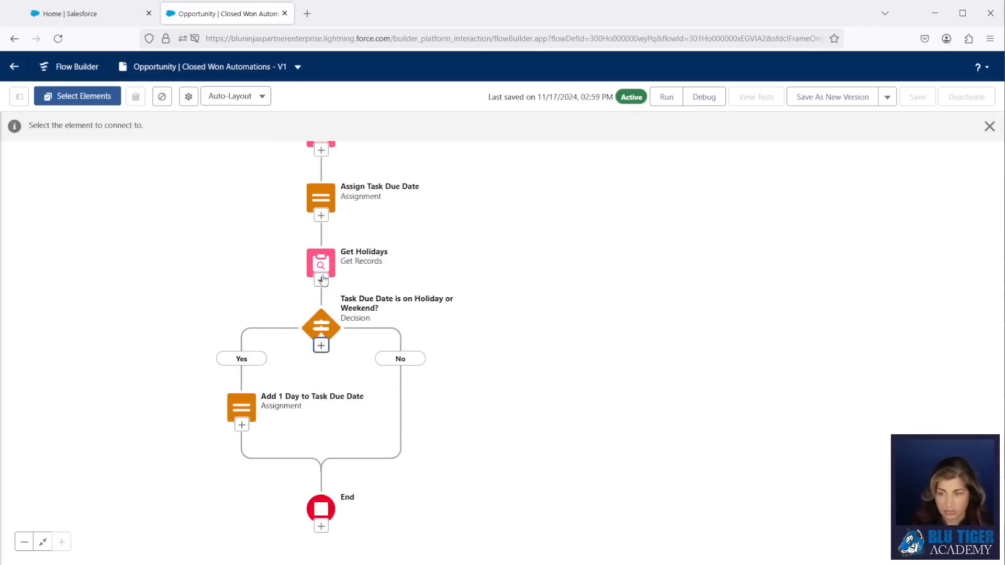
left_click(323, 279)
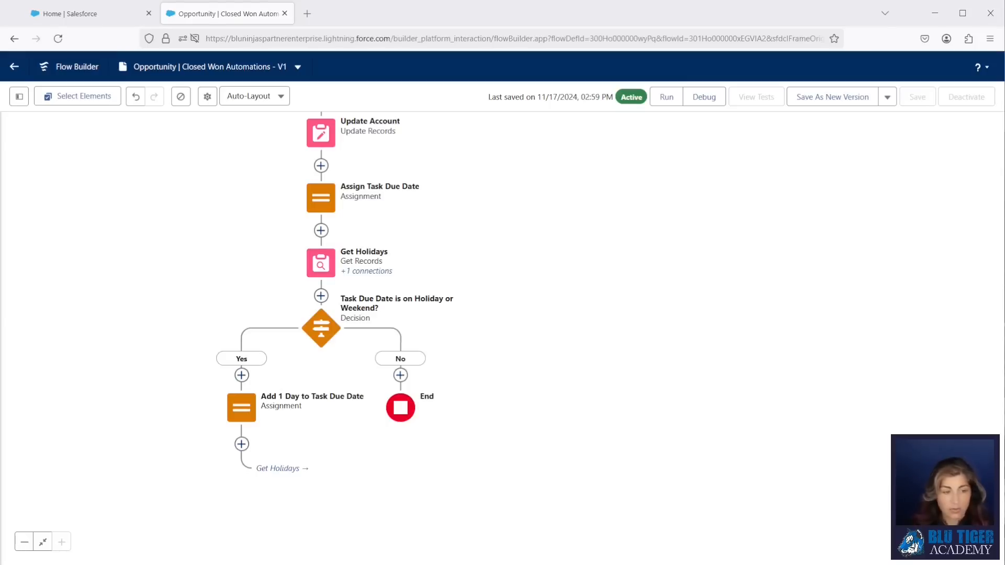
- Add a Create Records step labelled 'Create Task' to the No branch, creating one Task with manually set fields
left_click(400, 375)
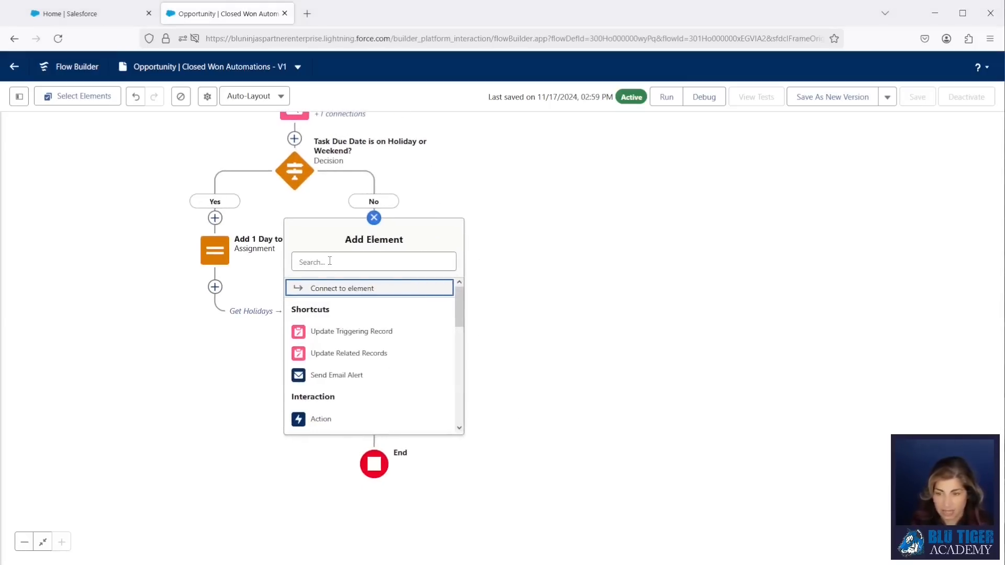
type("create")
left_click(332, 288)
type("Cr")
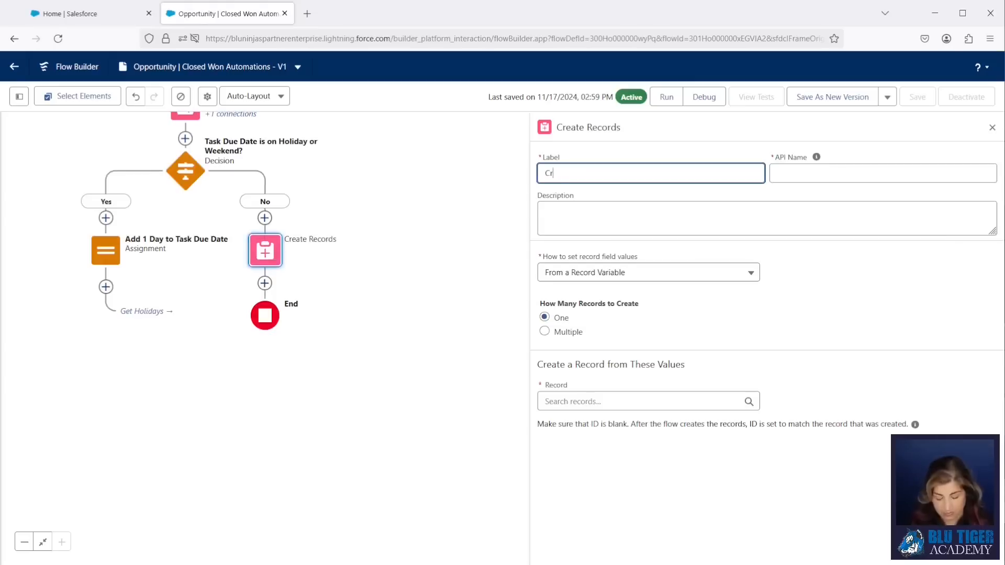
type("eate Task")
key("Tab")
left_click(637, 272)
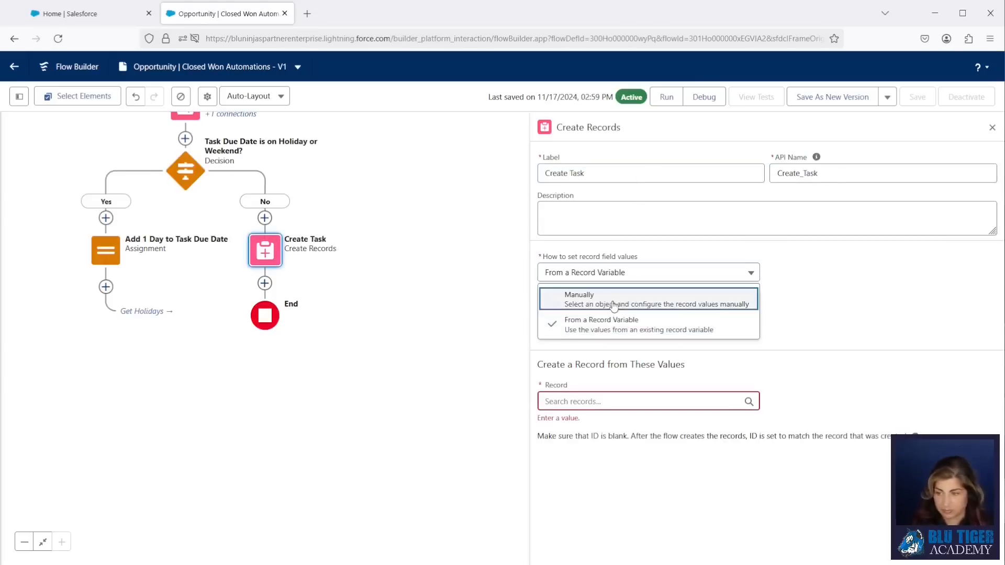
left_click(617, 293)
left_click(610, 349)
type("task")
left_click(610, 428)
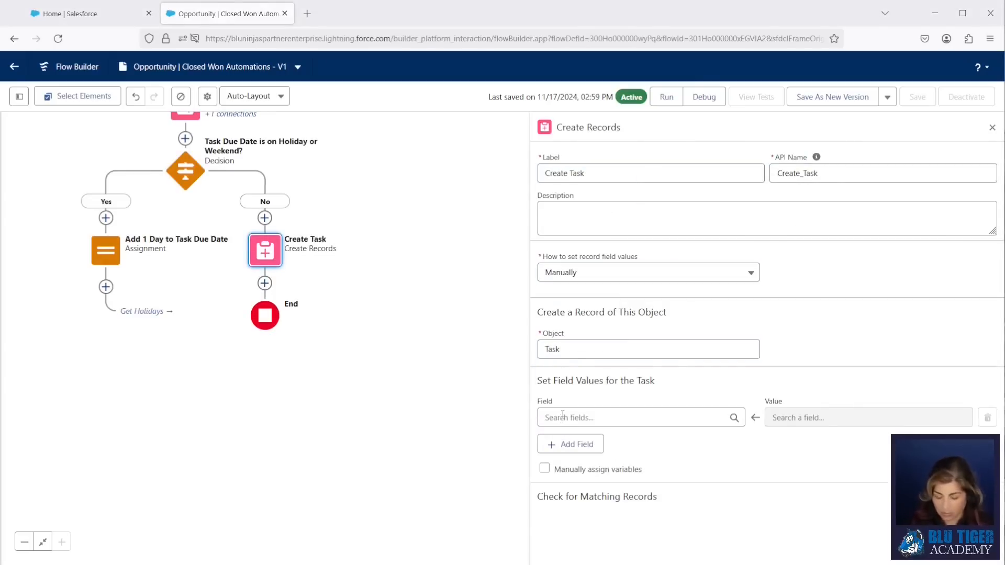
- Set the task's Due Date Only to varTaskDueDate and paste in its Description text
left_click(563, 416)
type("due")
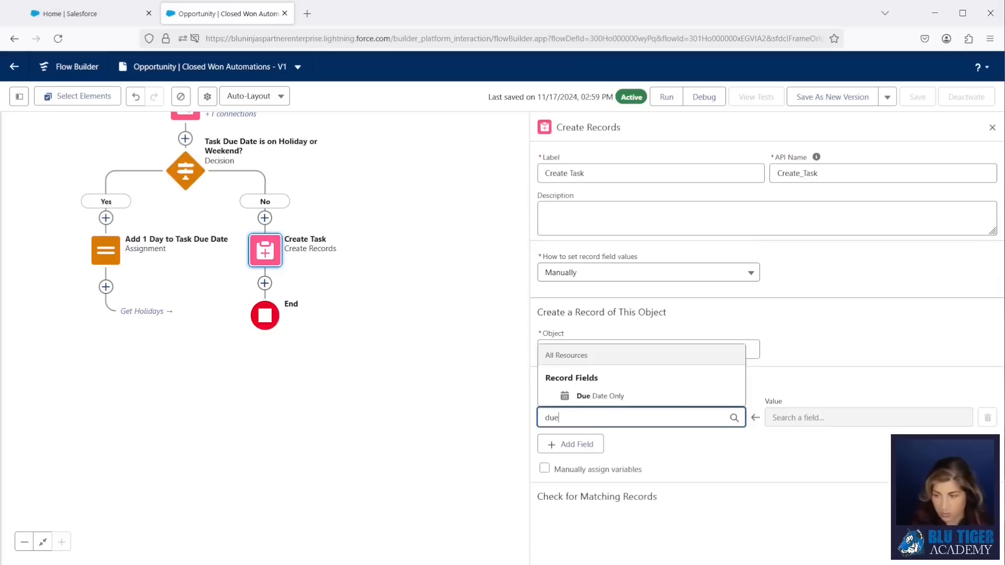
left_click(581, 397)
left_click(837, 417)
type("varT")
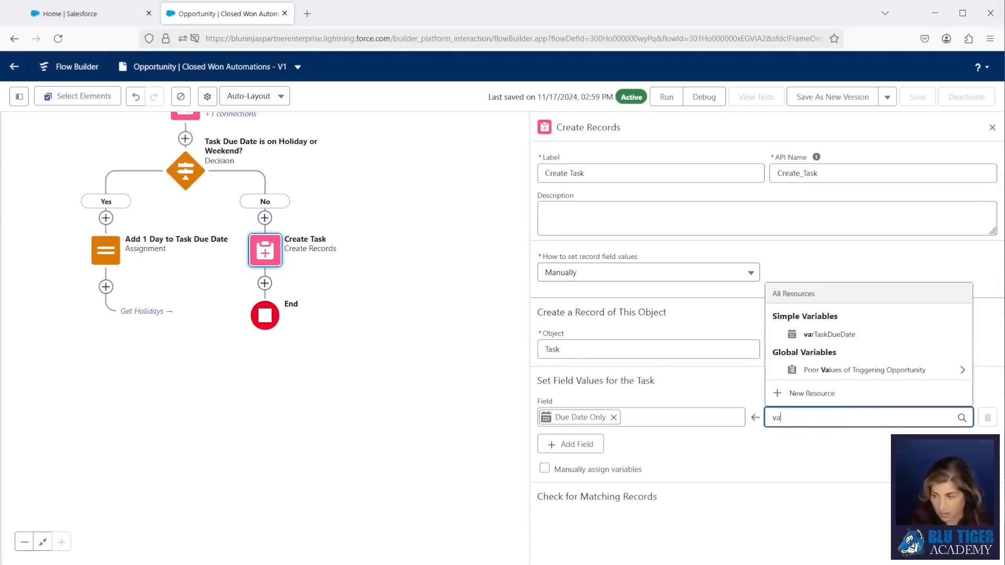
left_click(838, 368)
left_click(571, 444)
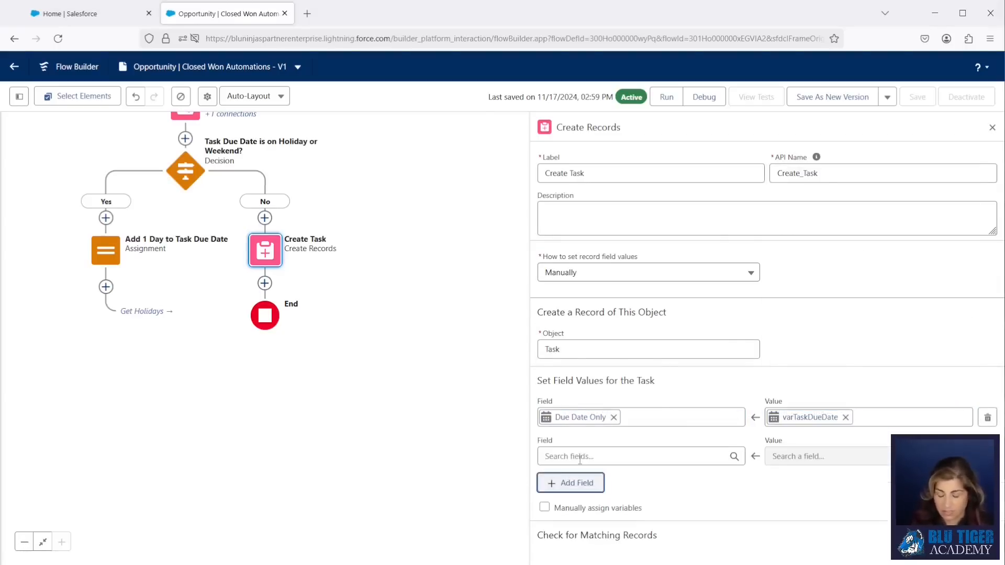
left_click(581, 457)
type("desc")
left_click(587, 435)
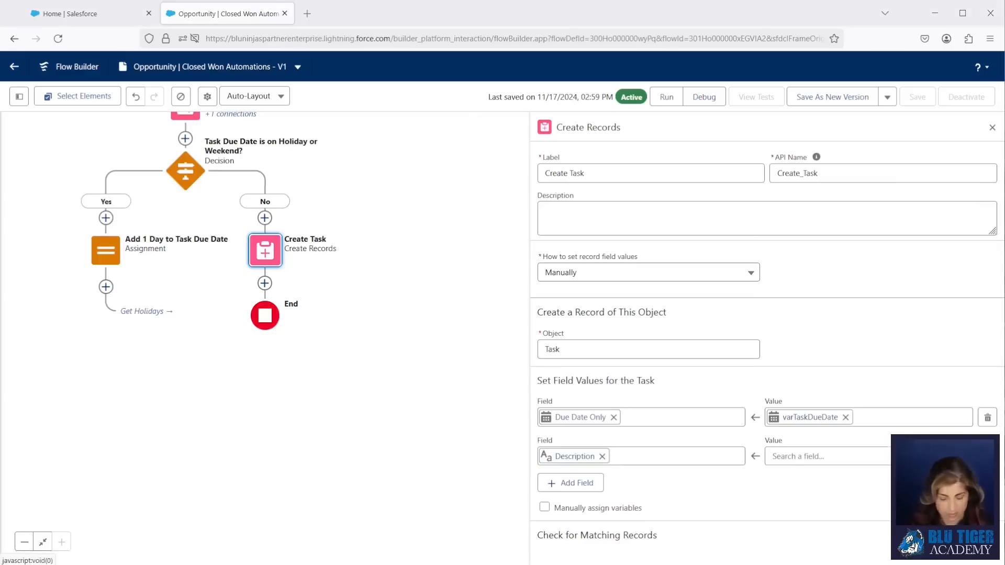
left_click(777, 457)
key("ctrl+v")
left_click(743, 476)
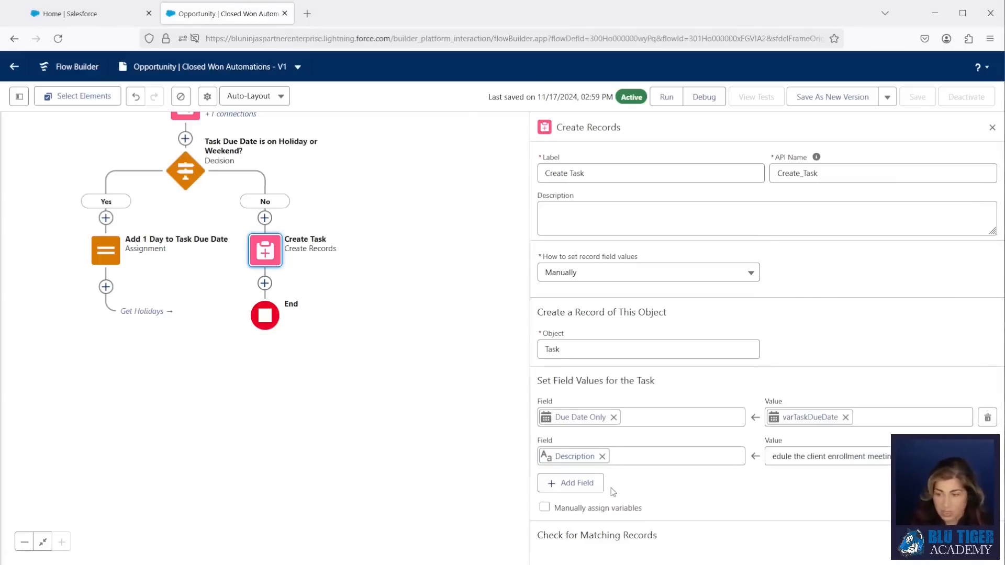
- Add task field rows for Priority = High and Status = Not Started
left_click(597, 487)
left_click(598, 497)
type("pror")
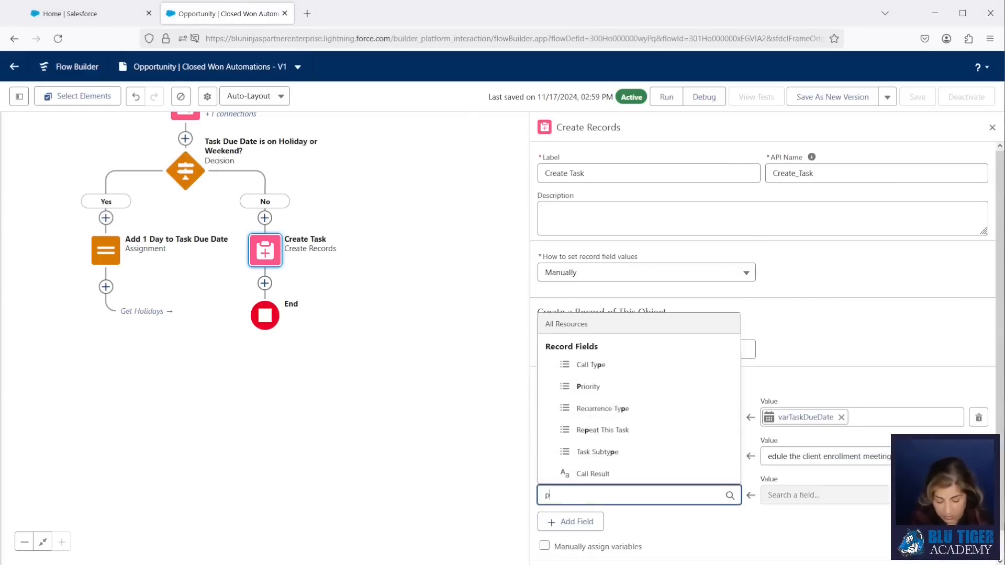
key("BackSpace")
key("BackSpace")
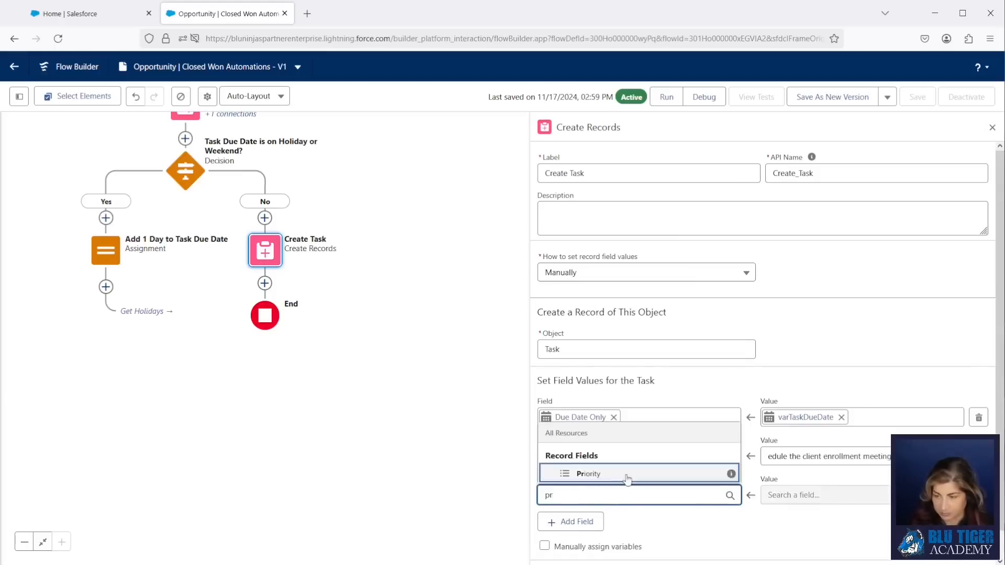
left_click(575, 473)
left_click(808, 296)
scroll(689, 435, "down", 1)
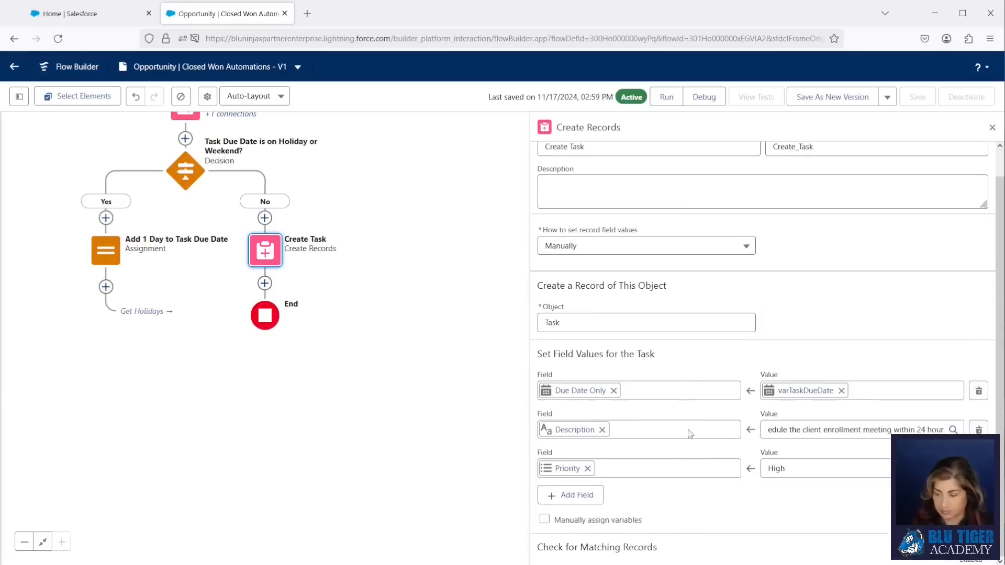
left_click(574, 493)
scroll(628, 374, "down", 1)
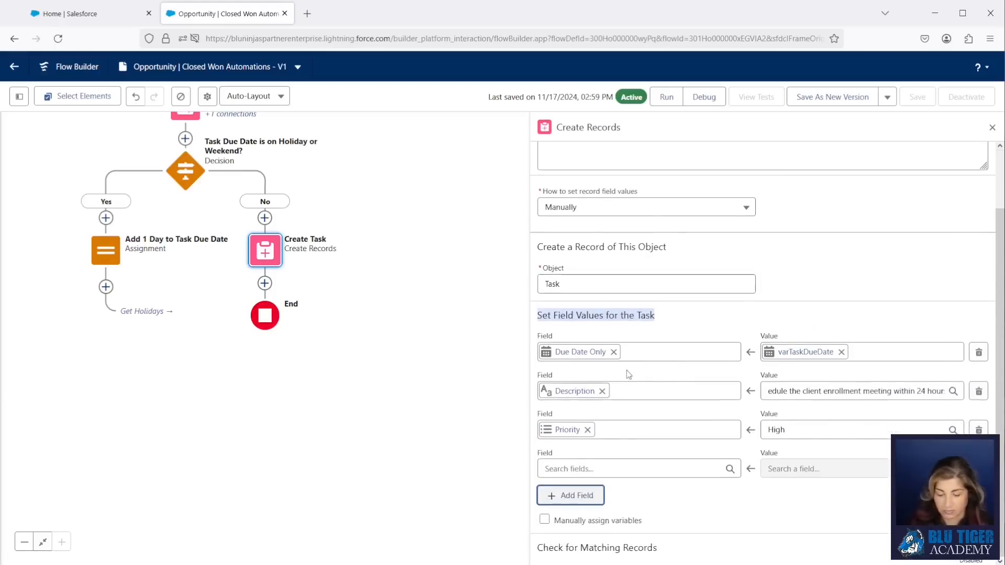
left_click(580, 469)
type("status")
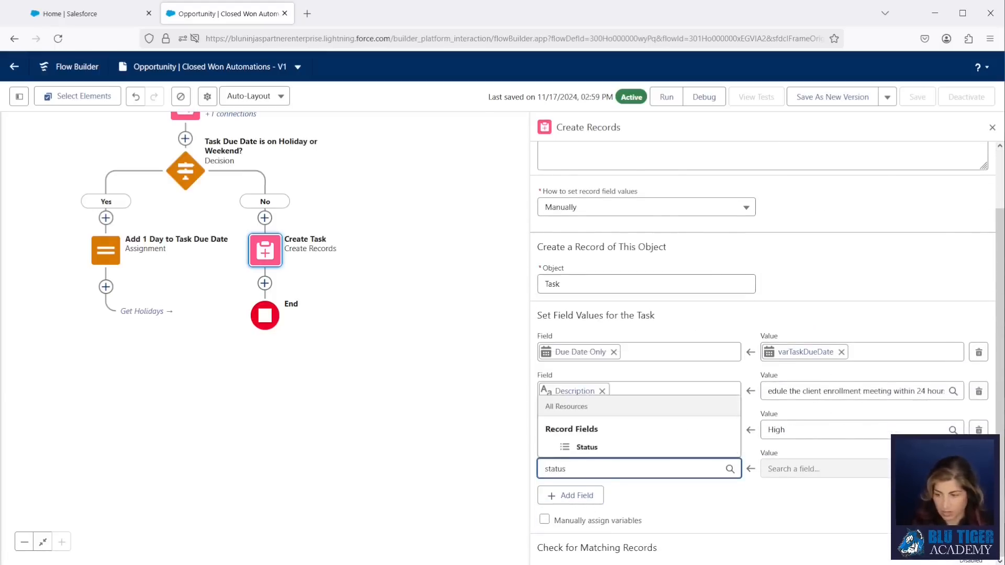
left_click(587, 447)
left_click(804, 266)
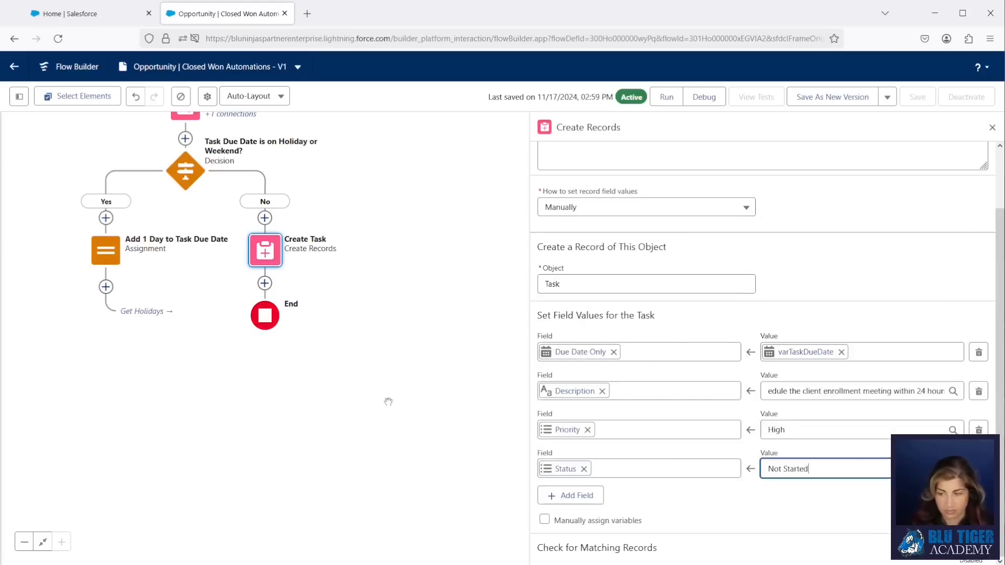
- Add a Subject row set to 'Schedule New Client Enrollment Meeting'
left_click(574, 495)
scroll(700, 338, "down", 1)
left_click(640, 469)
type("subject")
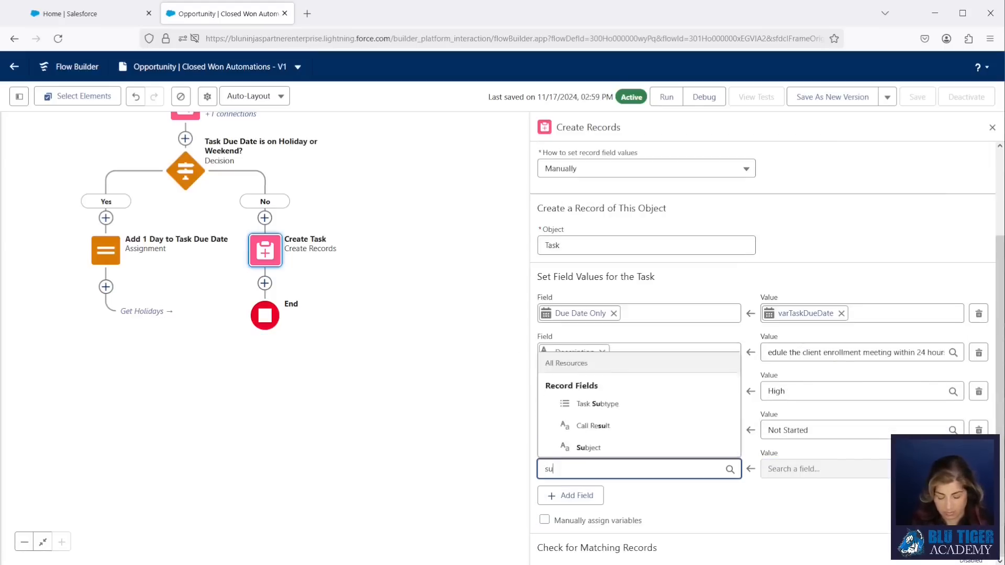
left_click(588, 446)
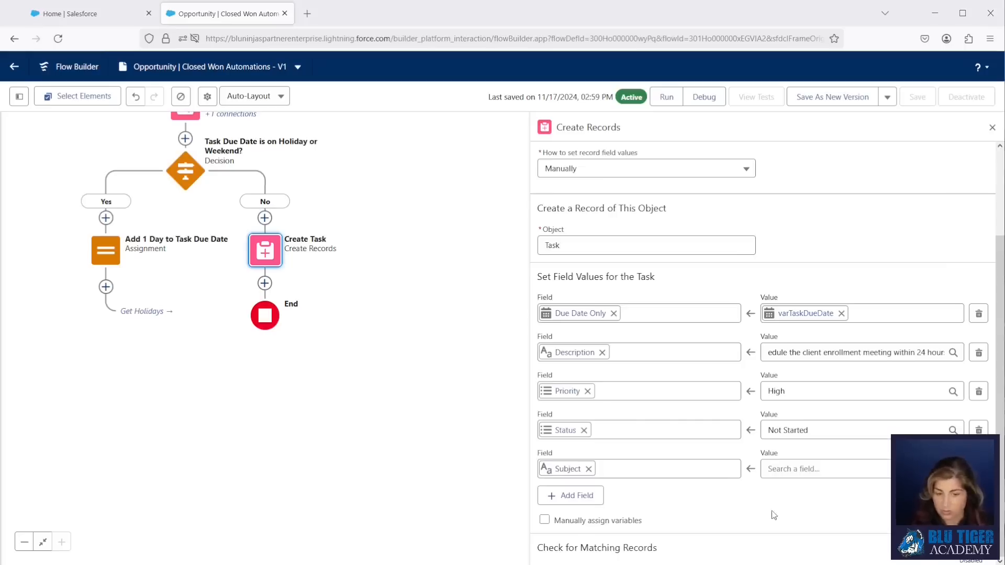
left_click(819, 466)
key("ctrl+v")
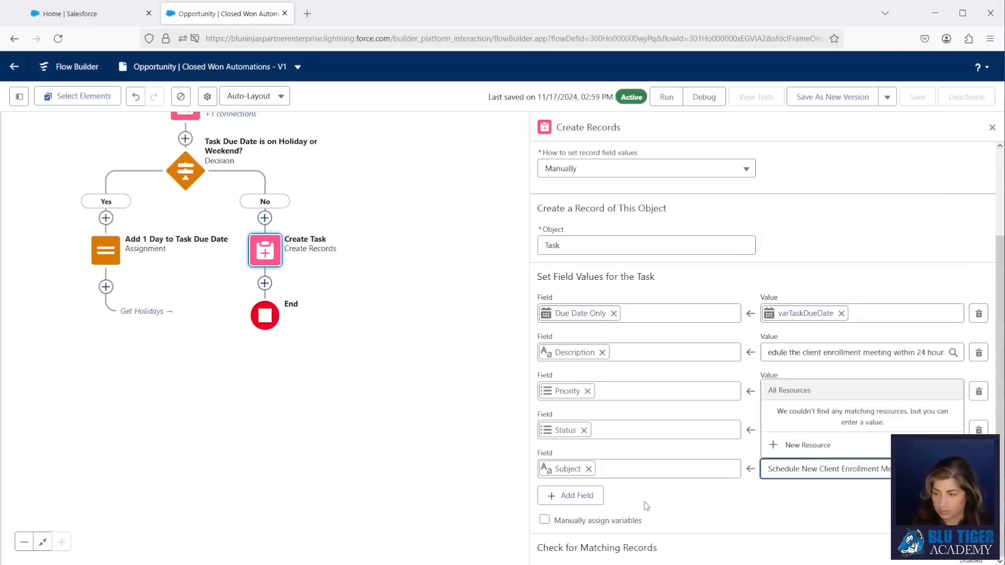
- Add a Related To ID row set to the triggering Opportunity's Id, {!$Record.Id}
left_click(574, 495)
left_click(583, 509)
type("relate")
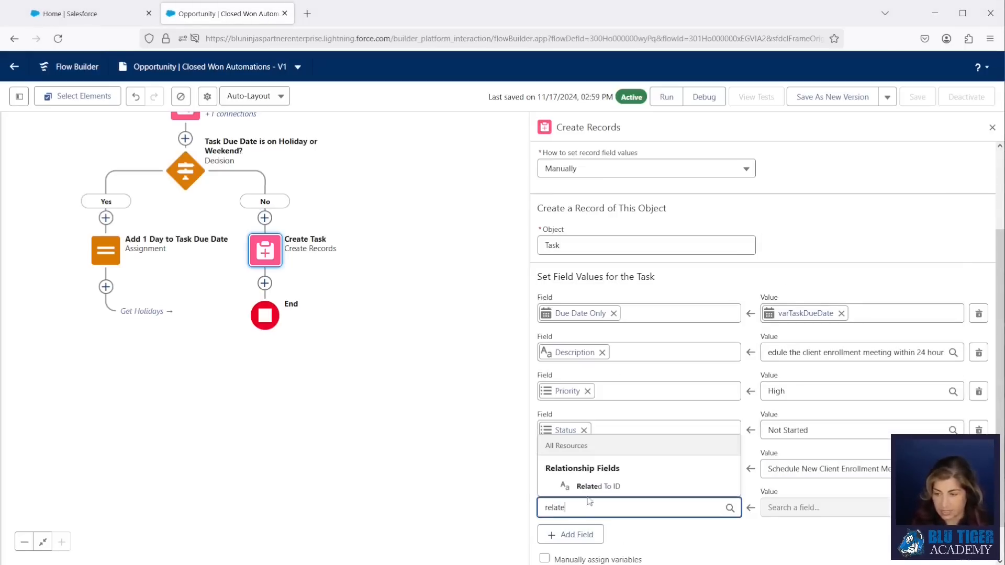
left_click(594, 487)
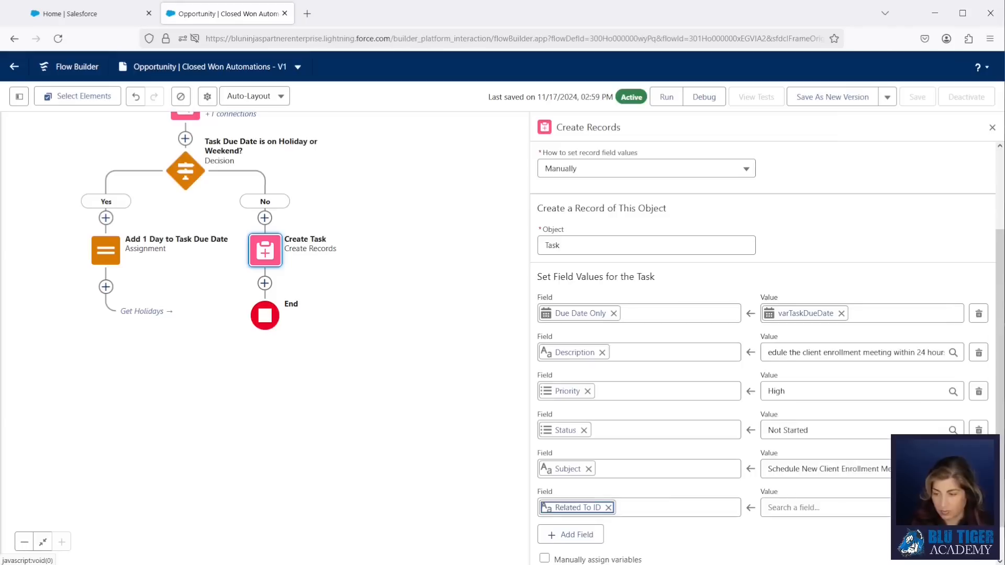
scroll(878, 410, "down", 1)
left_click(800, 469)
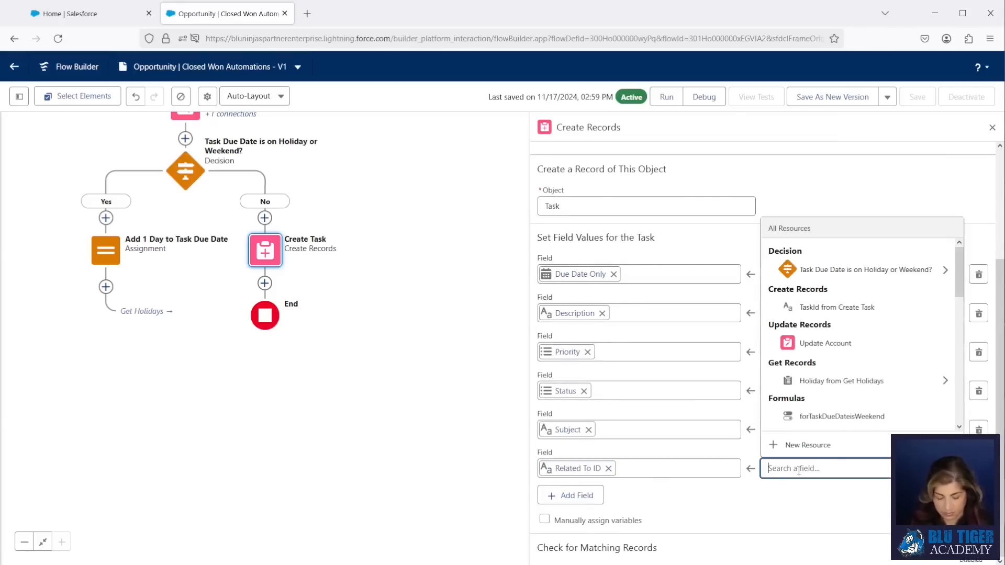
type("reco")
left_click(801, 425)
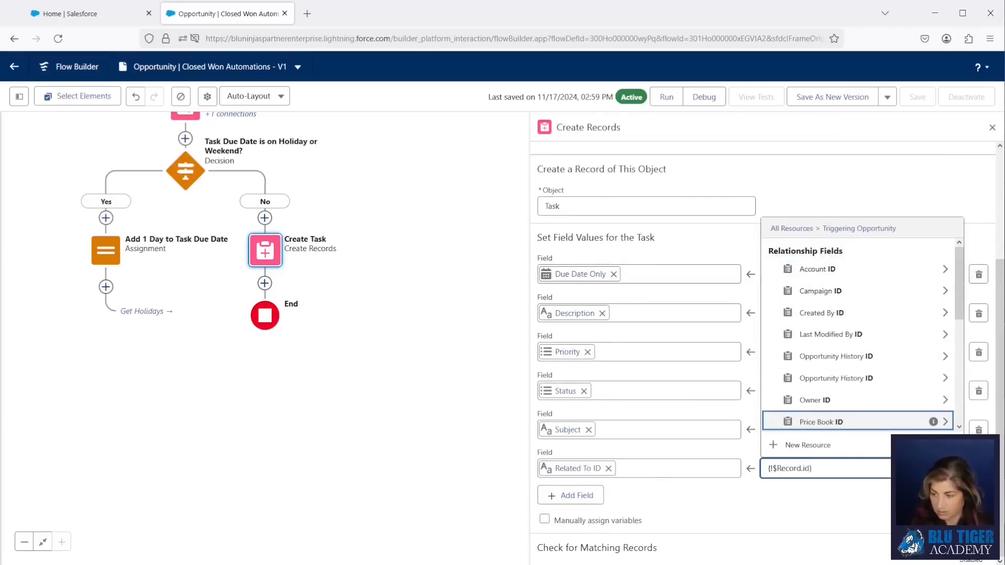
type("id")
scroll(801, 386, "down", 1)
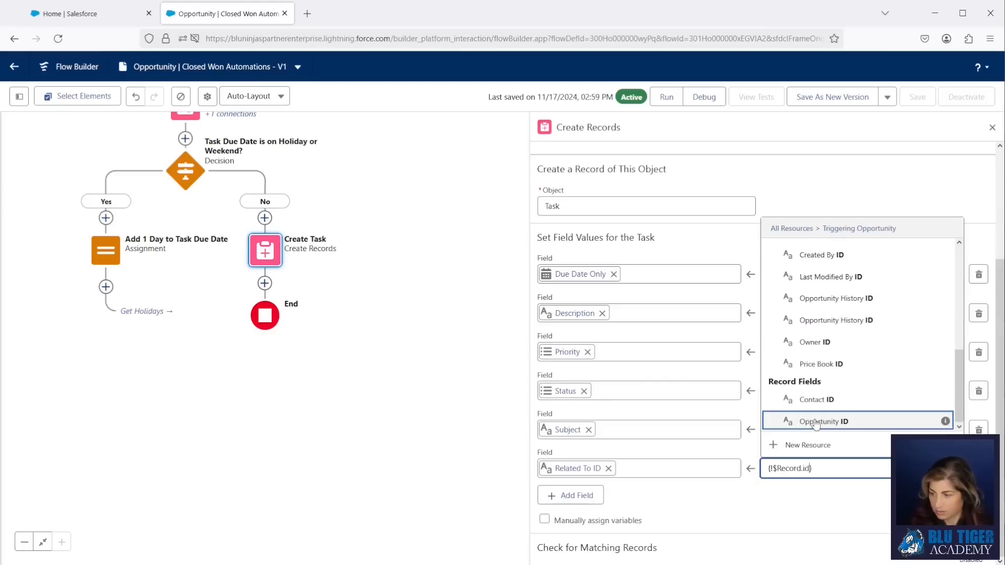
mouse_move(945, 423)
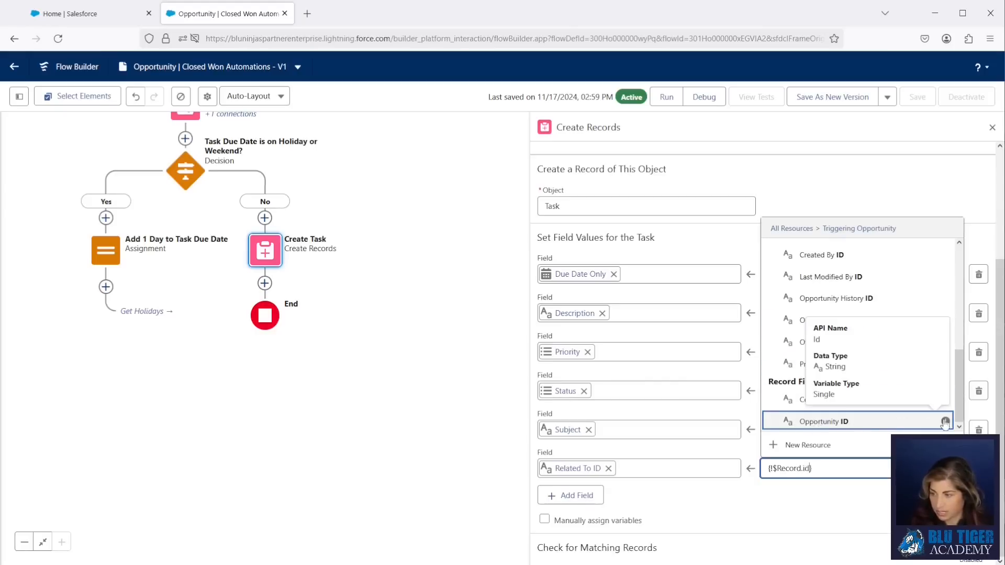
left_click(895, 422)
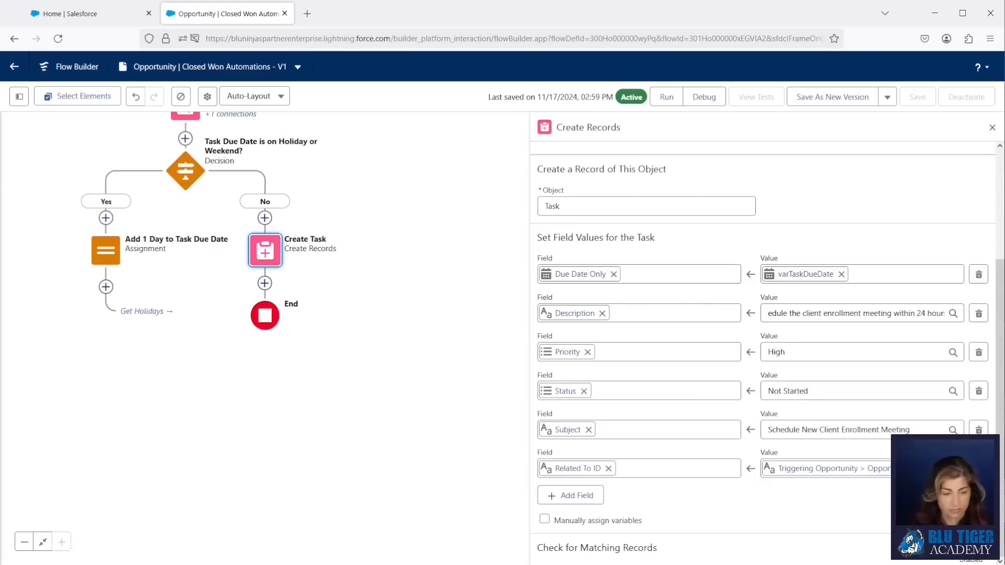
- Save as a new version with a description line about the enrollment task, then activate it
left_click(839, 97)
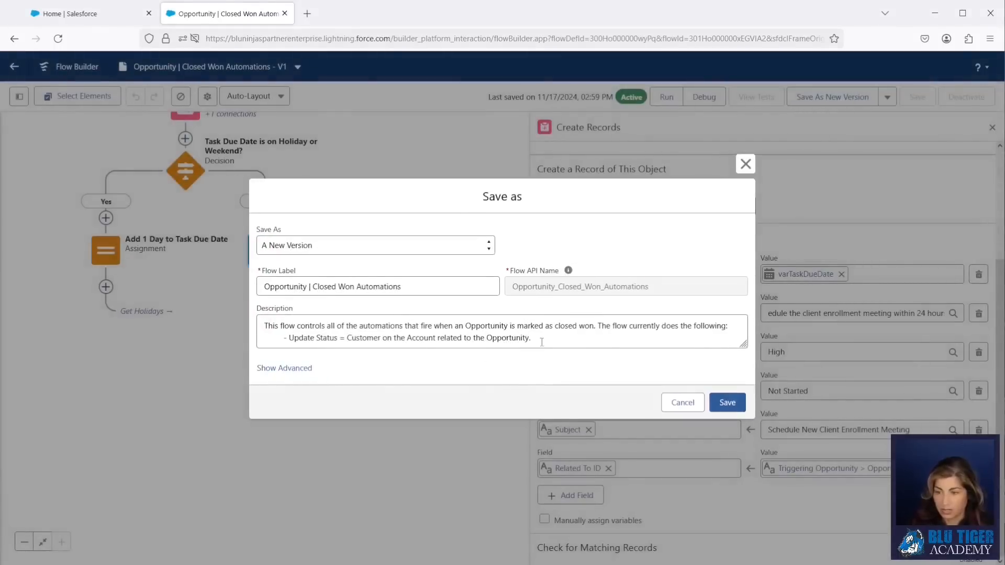
left_click(542, 343)
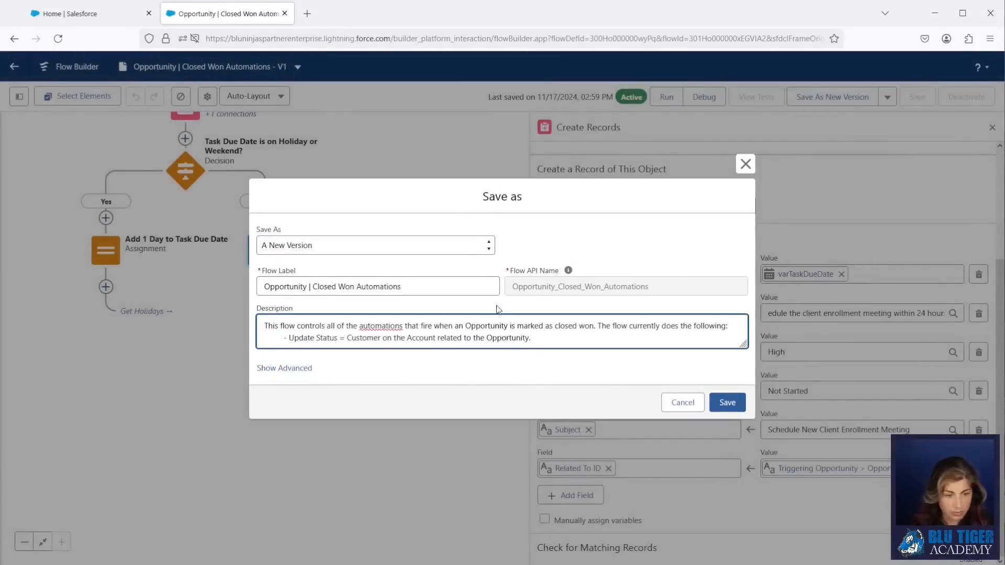
key("alt+Tab")
key("alt+Tab")
key("Return")
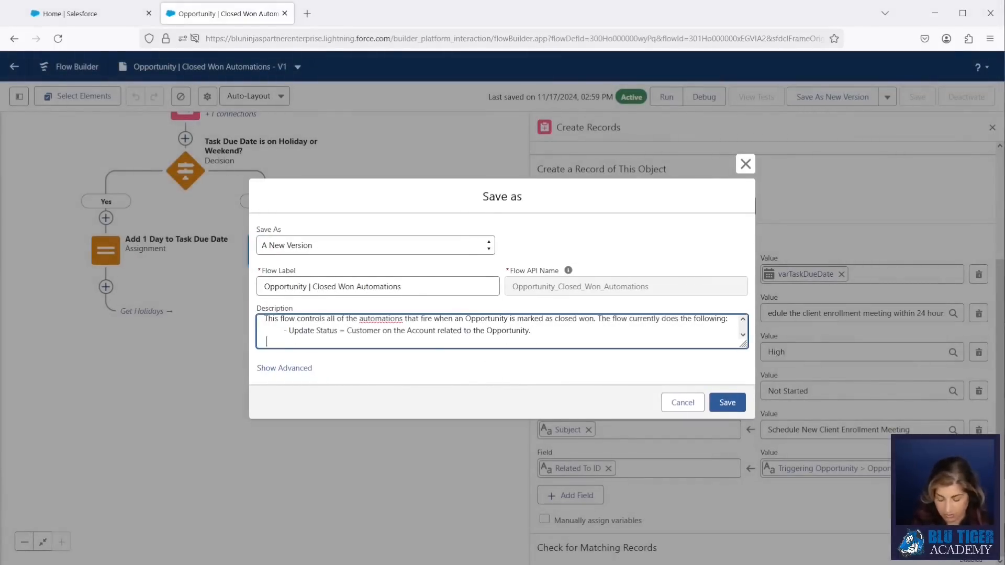
type("-Create task for client service team to schedule enrollment kickoff meeting.")
left_click(270, 342)
key("Left")
key("Left")
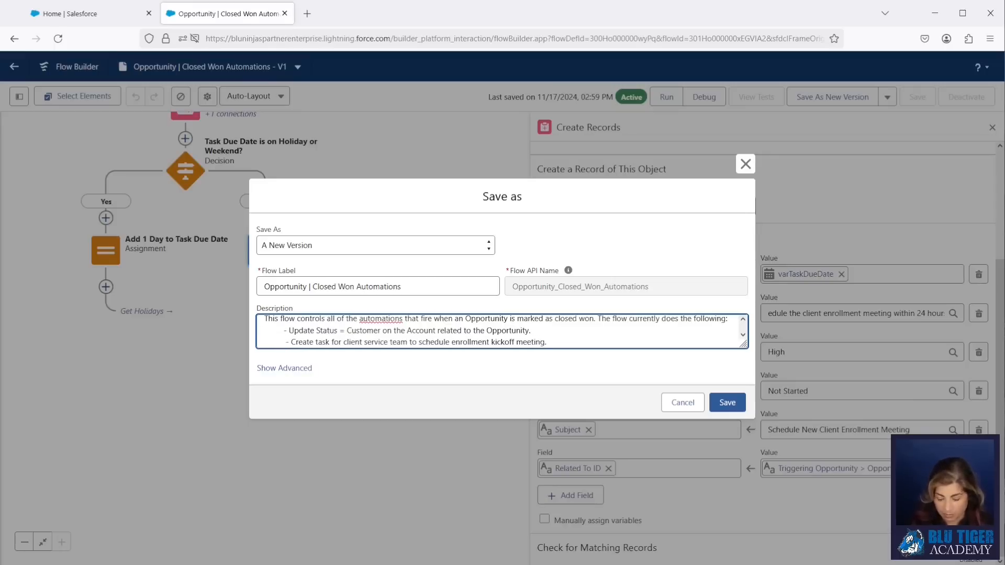
key("BackSpace")
left_click(730, 403)
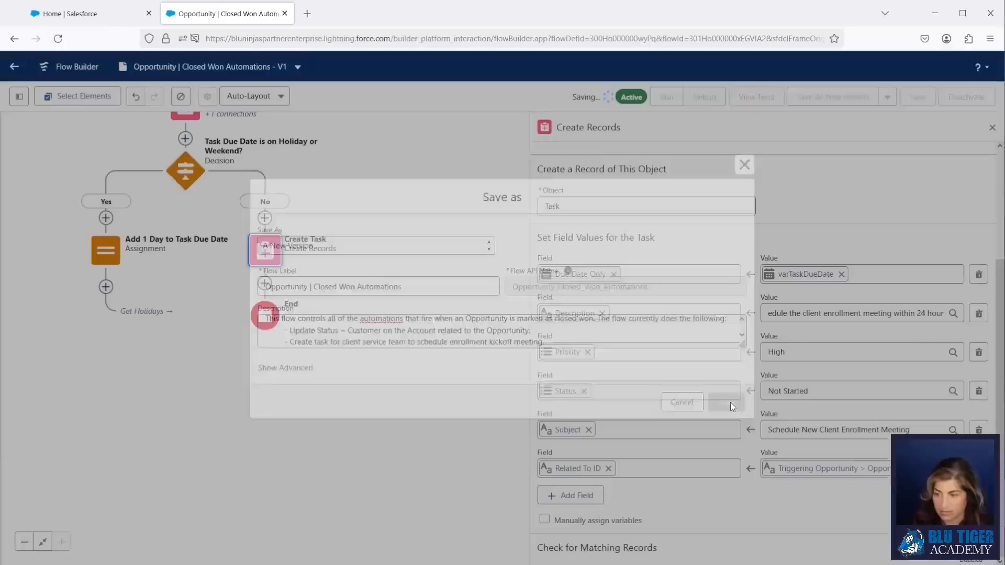
left_click(969, 97)
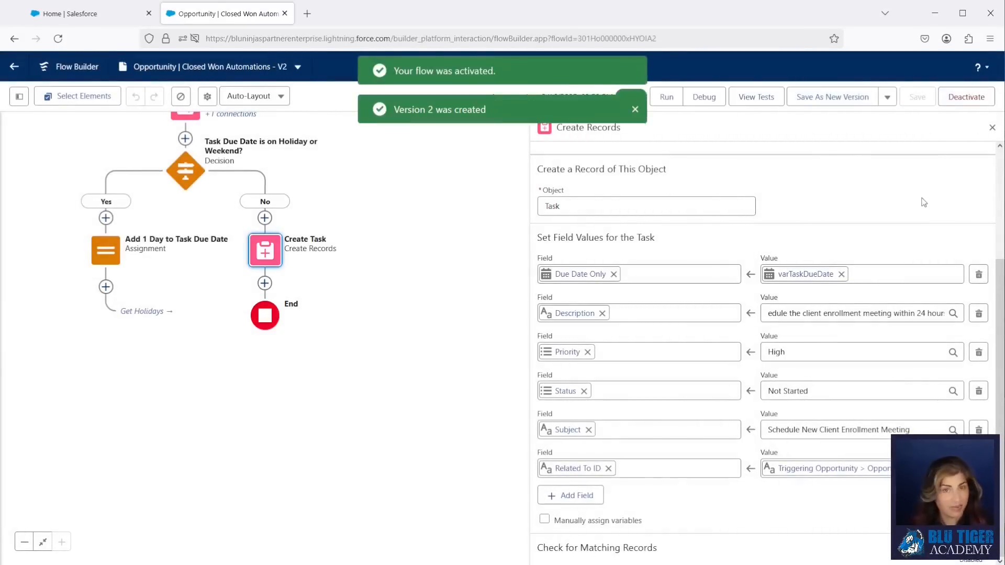
left_click(92, 23)
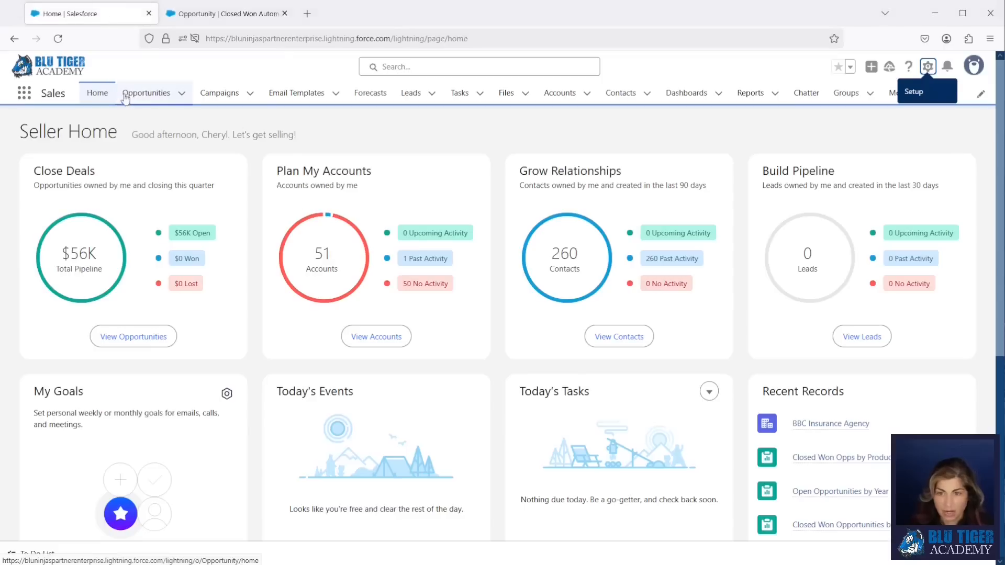
- Open the Future-Proofed Coherent Protocol opportunity and close it with stage Closed Won
left_click(143, 96)
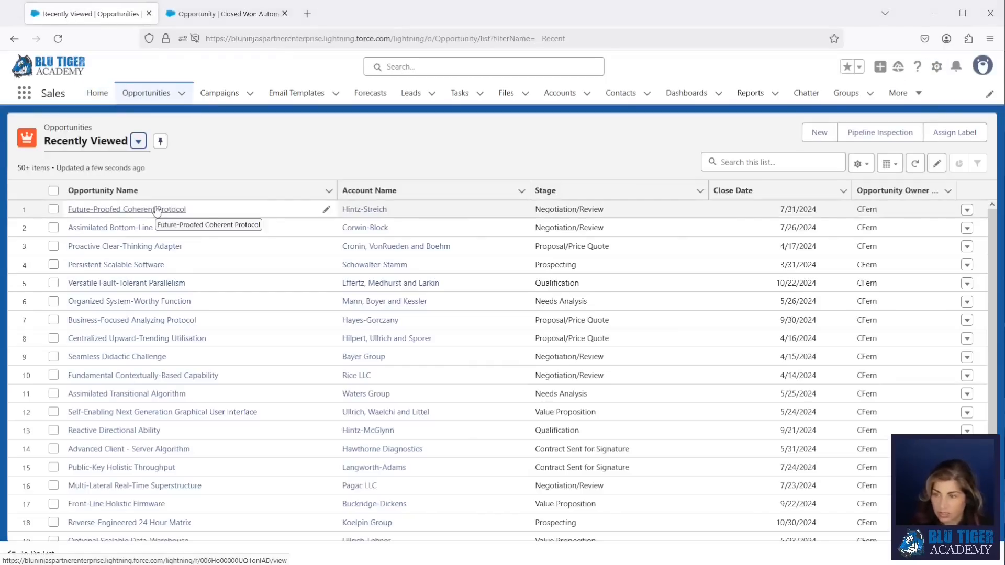
left_click(156, 210)
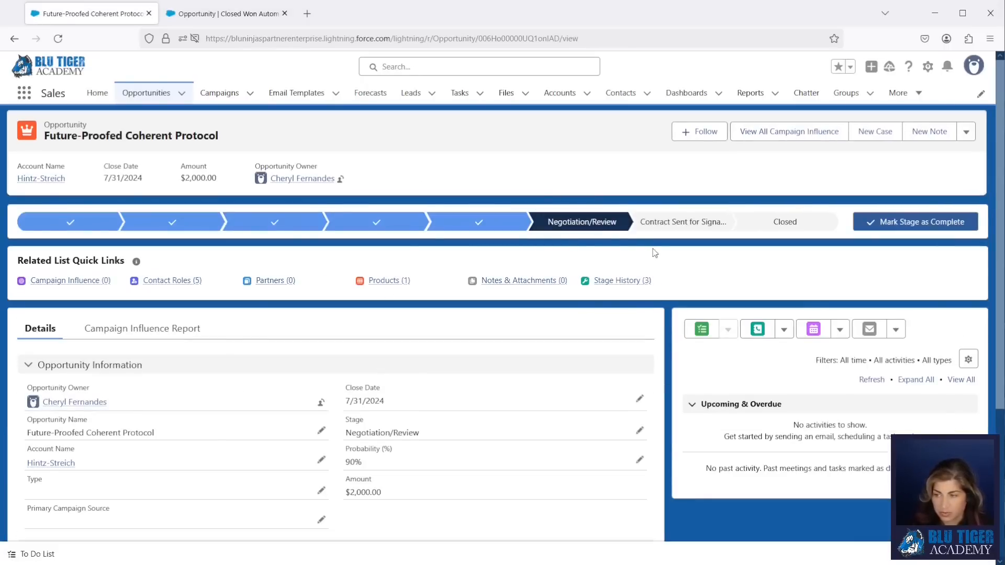
left_click(786, 222)
left_click(882, 223)
left_click(471, 306)
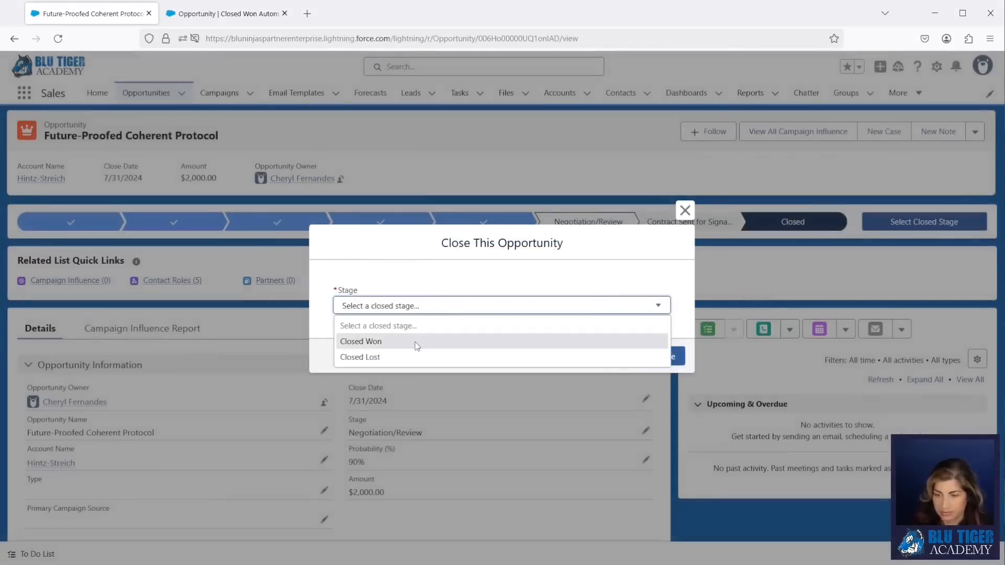
left_click(413, 340)
left_click(667, 356)
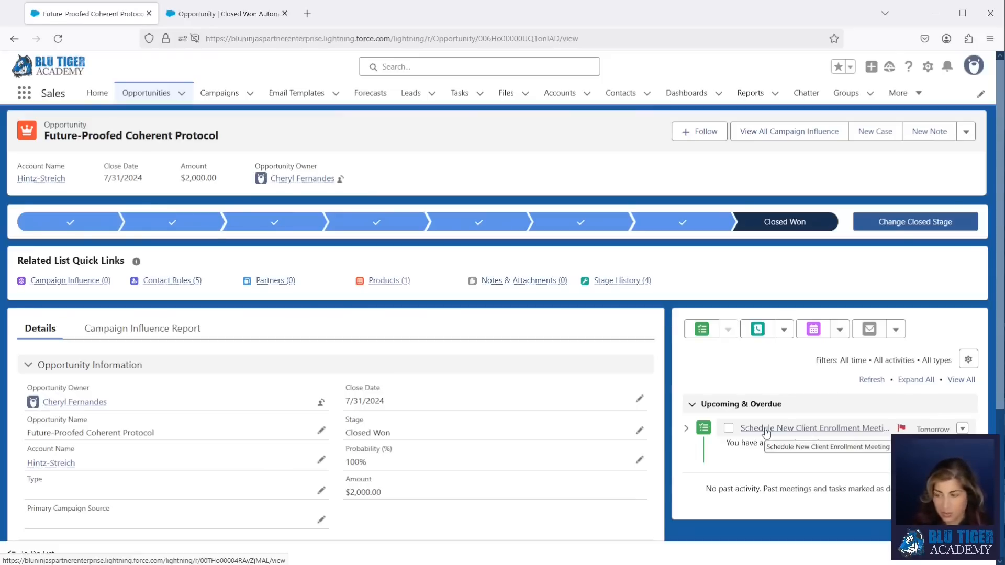
- Review Assign Task Due Date, then confirm the new task is due 3/17/2025 with High priority
left_click(228, 20)
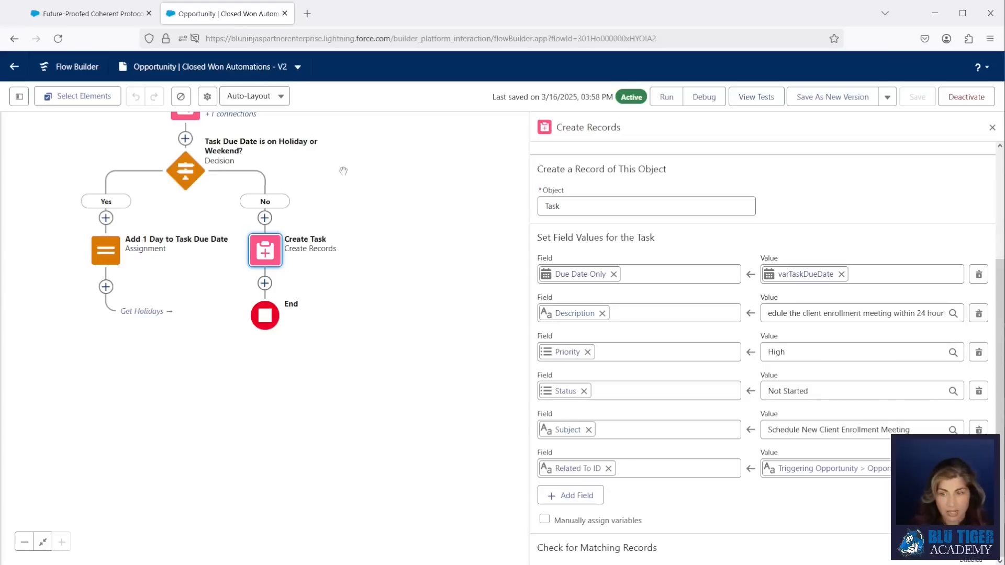
left_click_drag(343, 170, 351, 431)
left_click(193, 303)
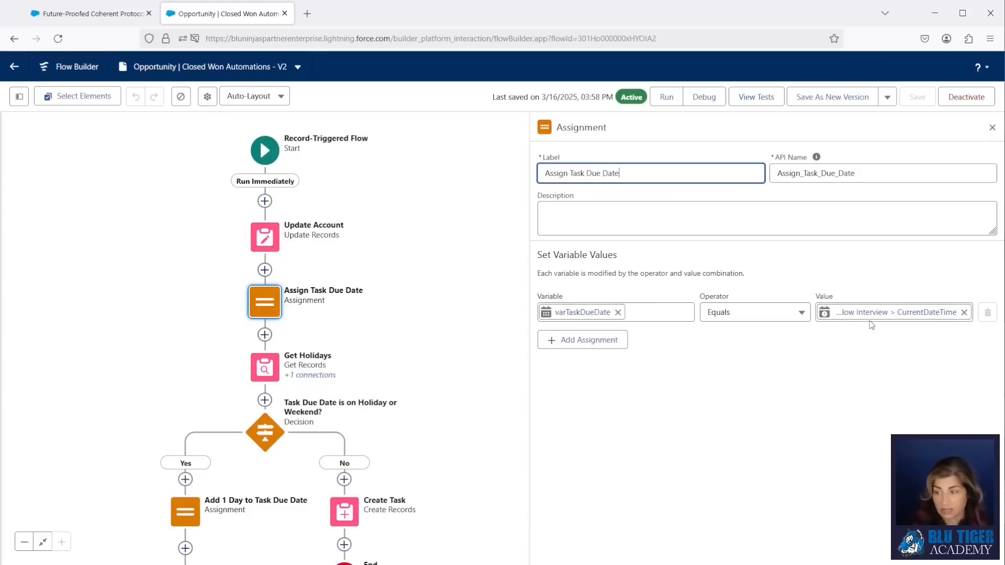
left_click(93, 13)
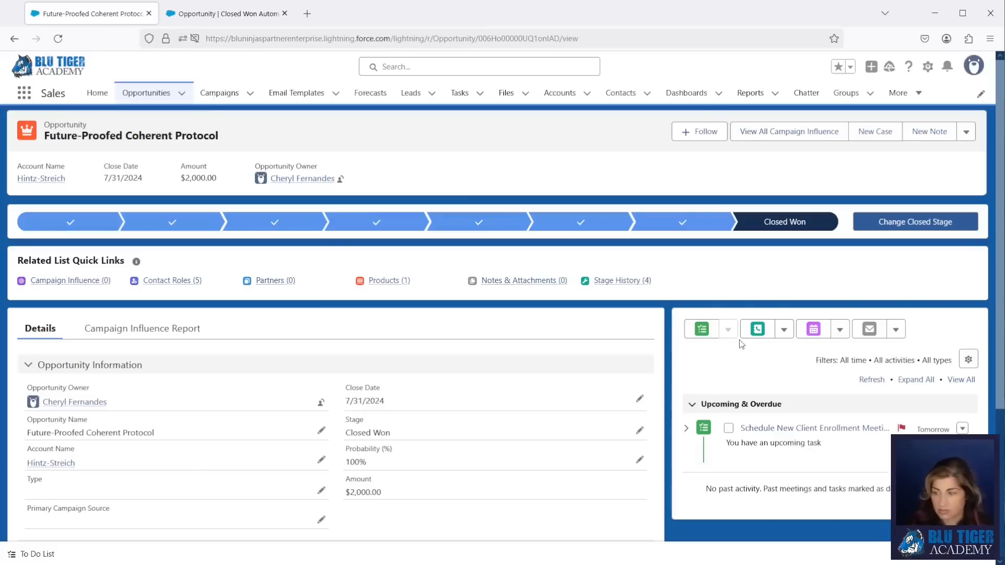
left_click(762, 429)
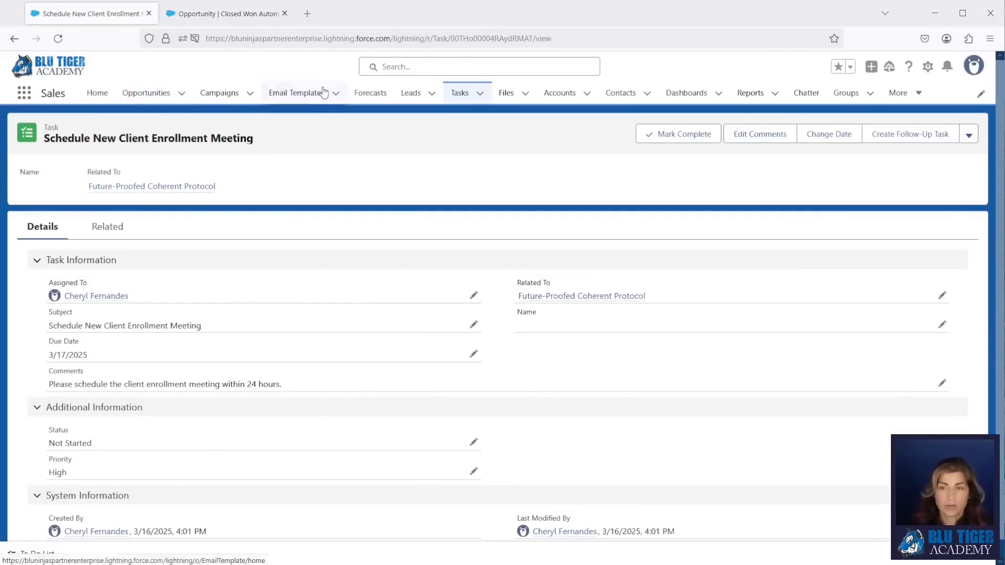
left_click(219, 15)
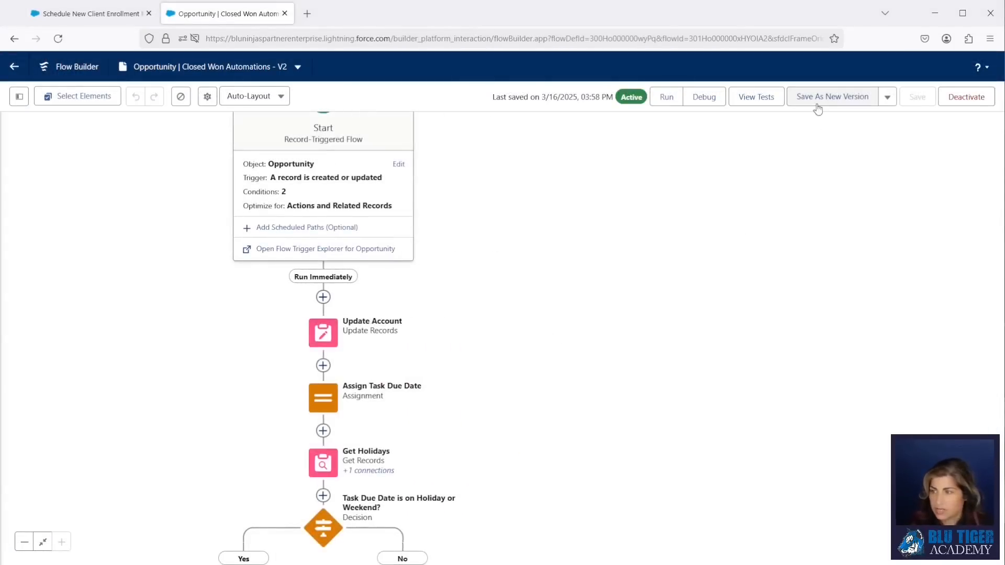
- Save as Version 3 and change Assign Task Due Date to the fixed date 5/26/2025
left_click(817, 102)
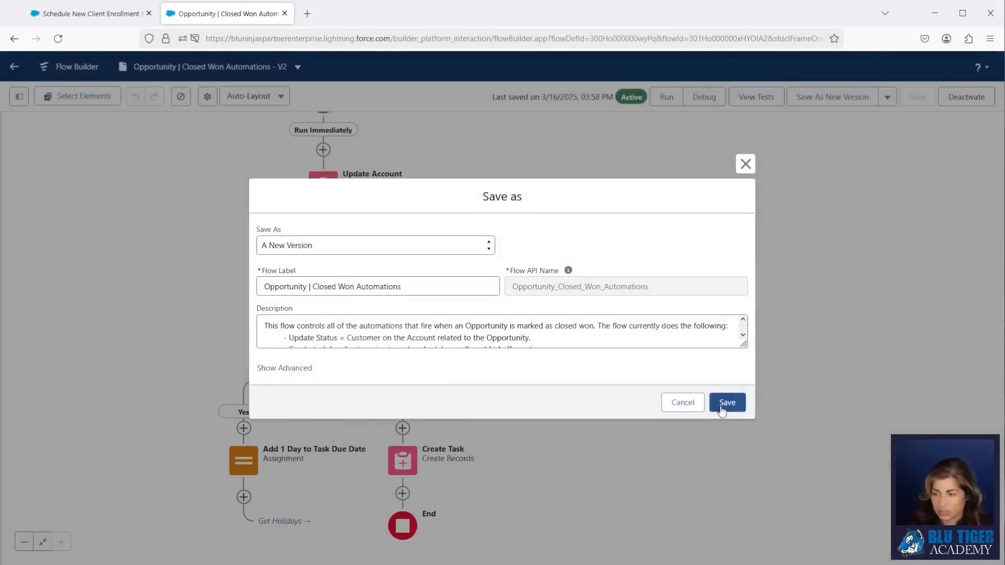
left_click(722, 408)
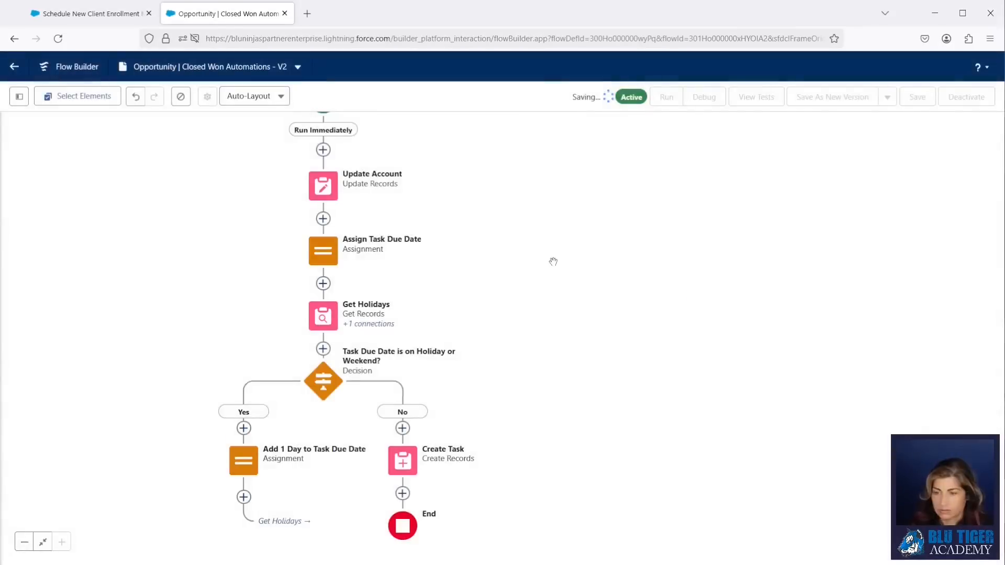
left_click_drag(526, 403, 530, 480)
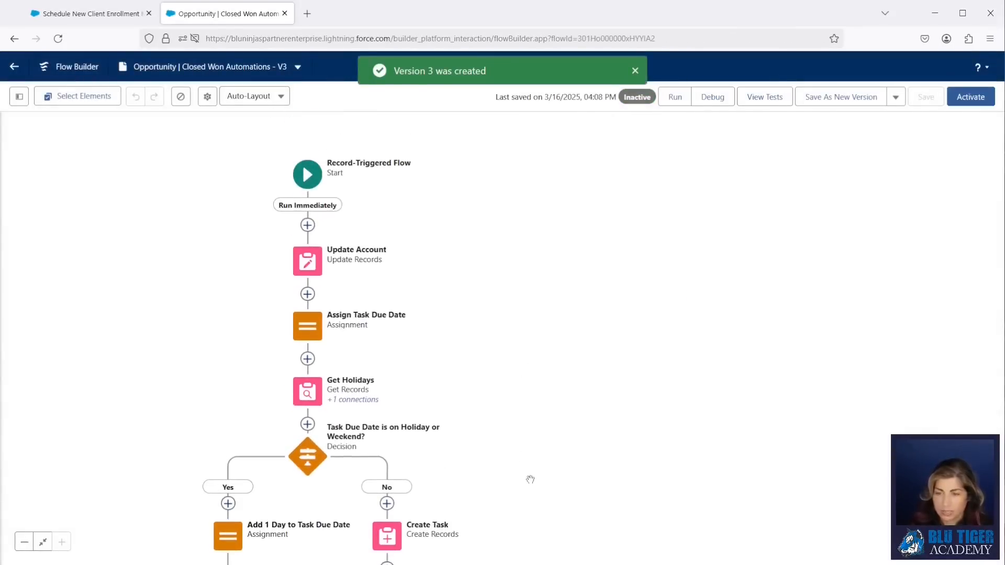
left_click(310, 333)
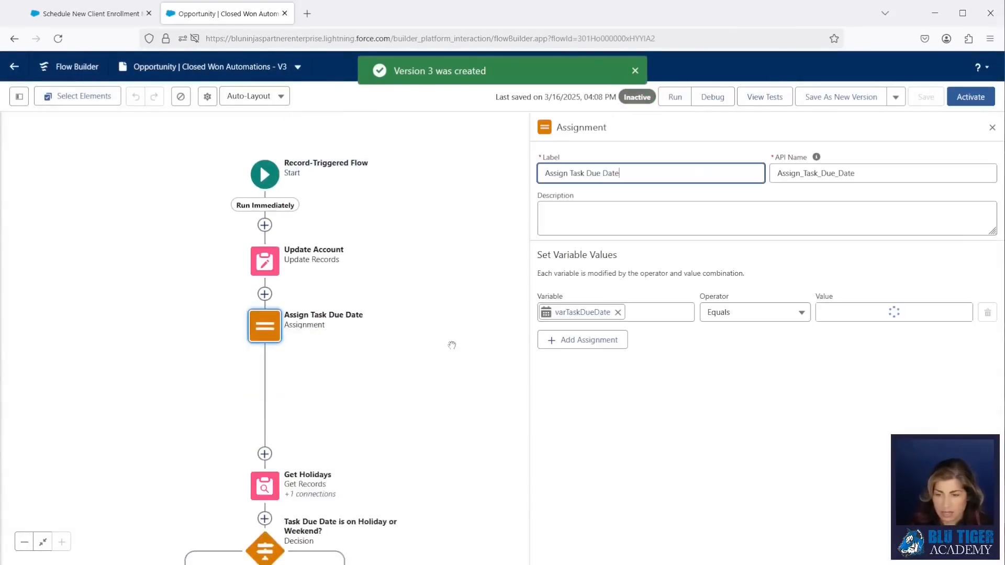
left_click(963, 313)
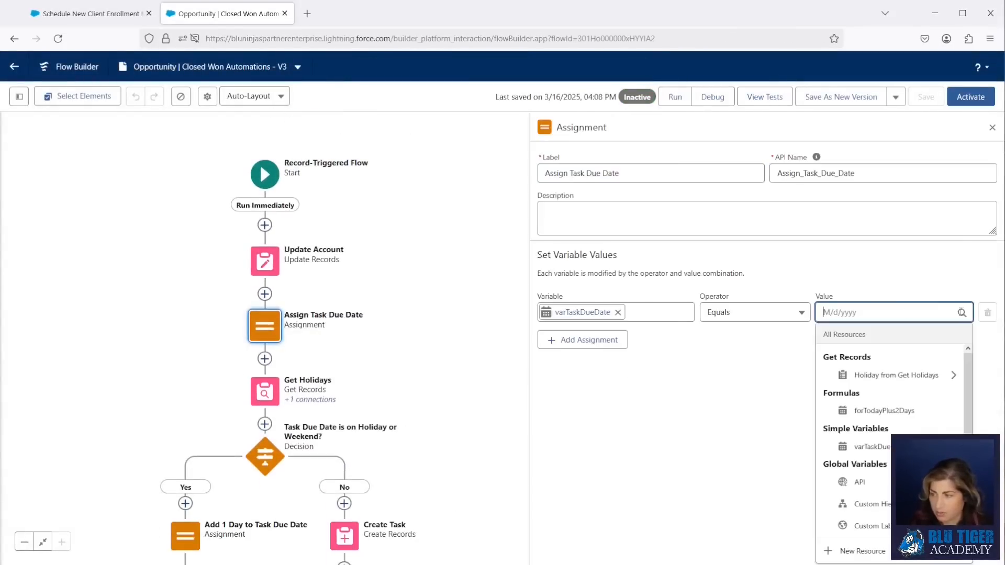
type("5/2")
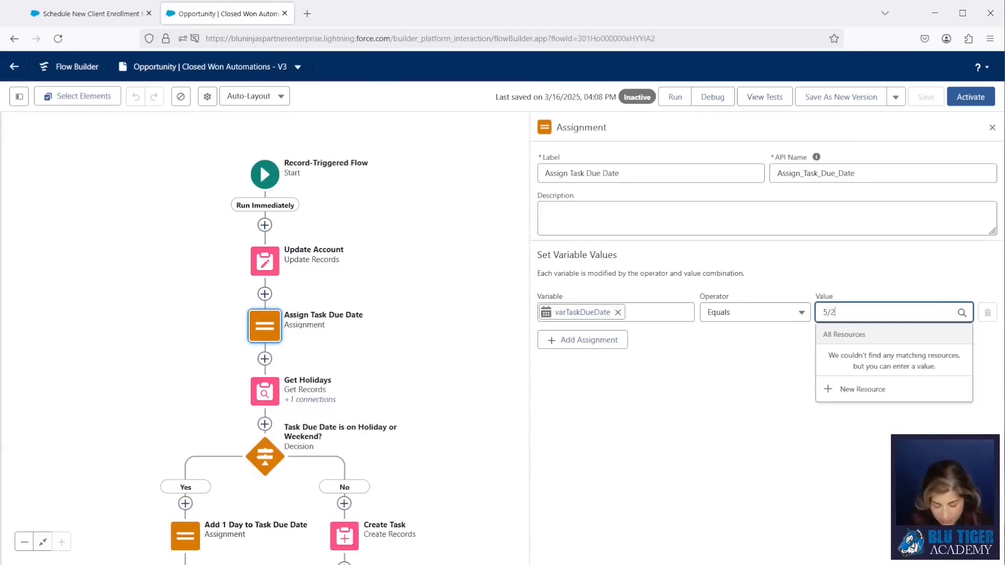
type("6/2025")
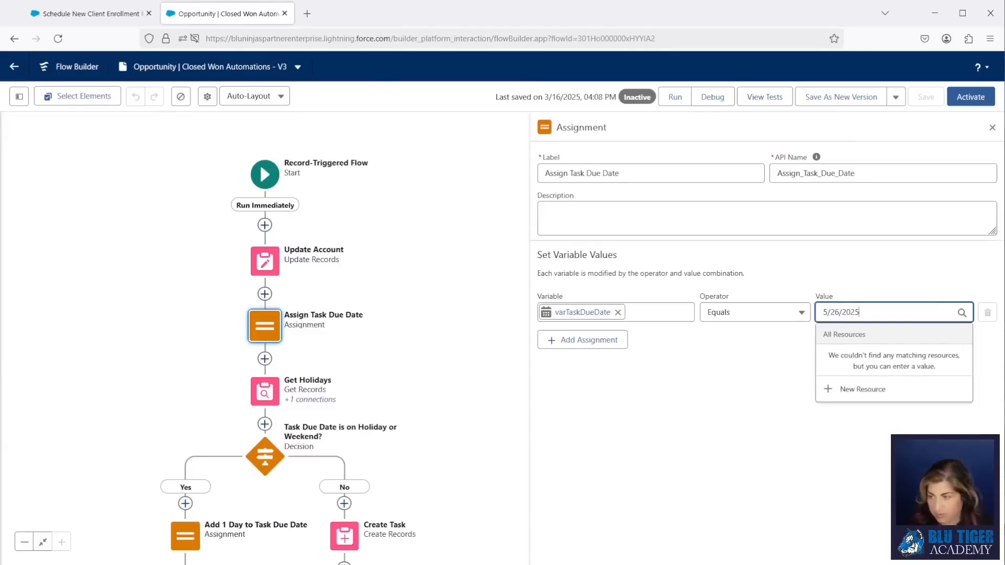
left_click(853, 278)
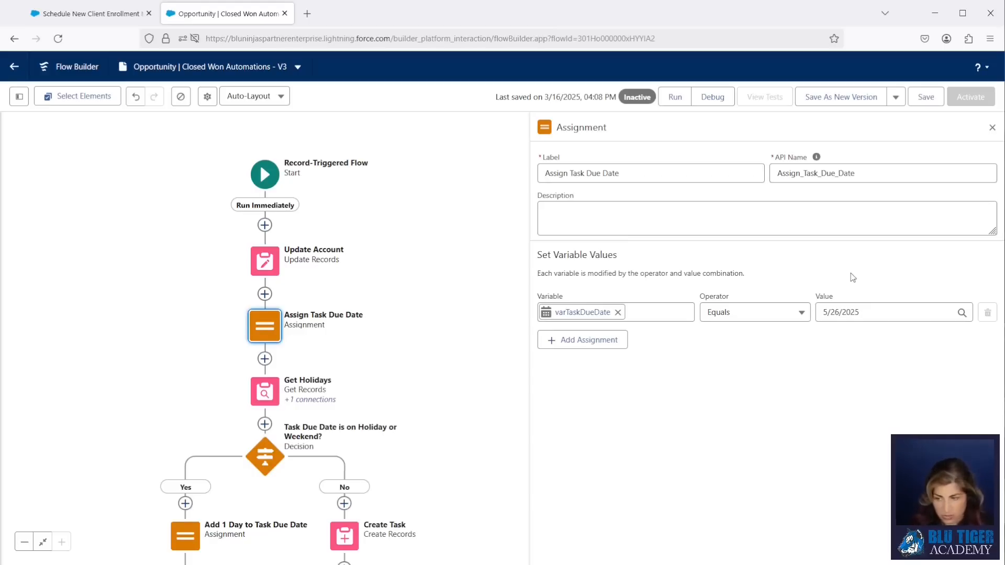
left_click(926, 97)
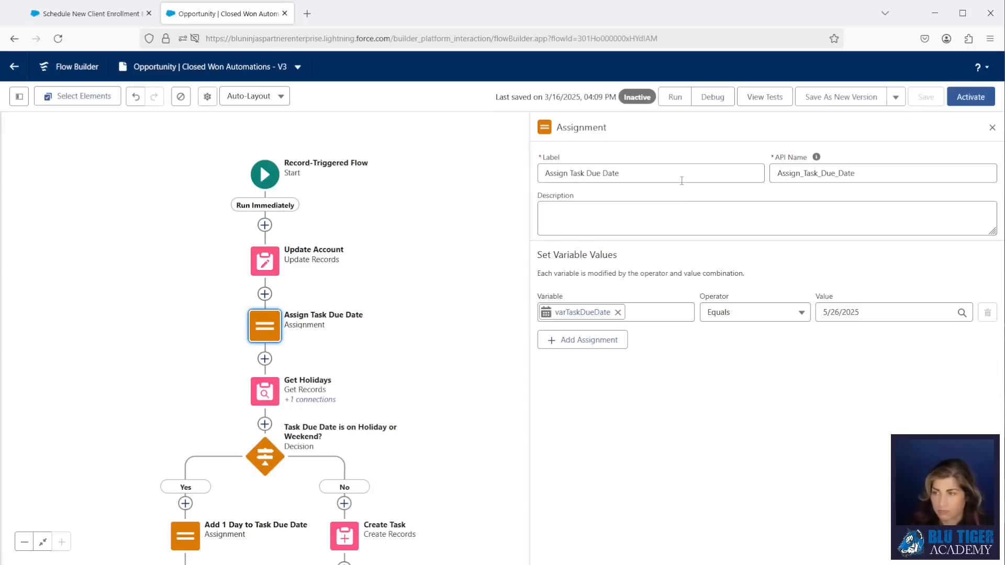
- Run a debug of Version 3 with Future-Proofed Coherent Protocol as the triggering Opportunity
left_click(703, 98)
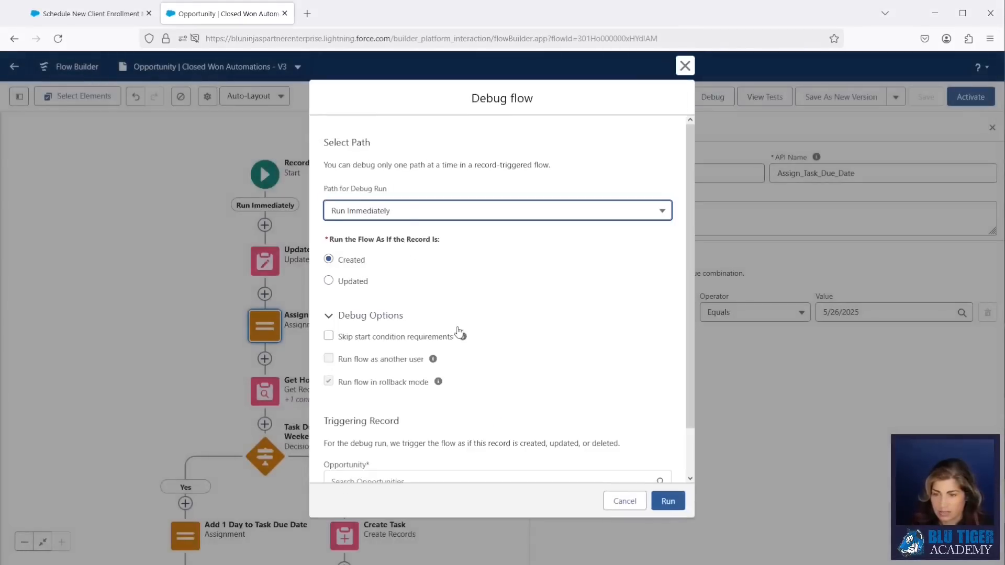
scroll(415, 366, "down", 1)
left_click(405, 431)
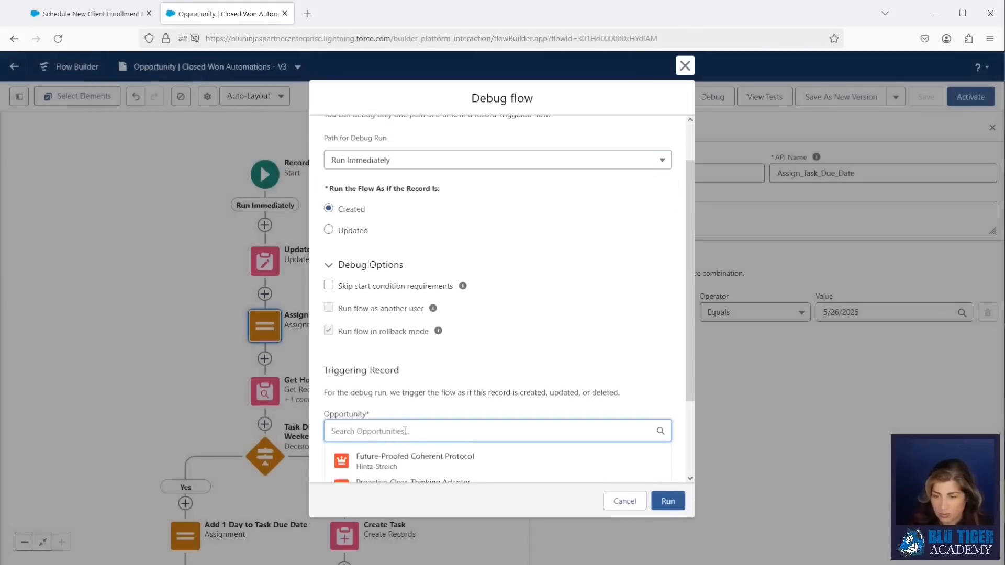
left_click(406, 463)
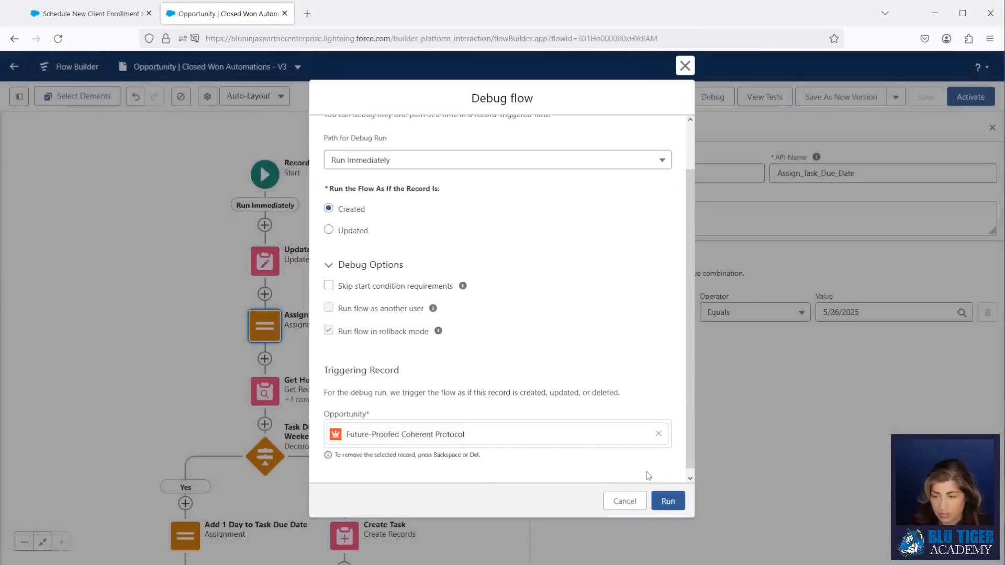
left_click(668, 501)
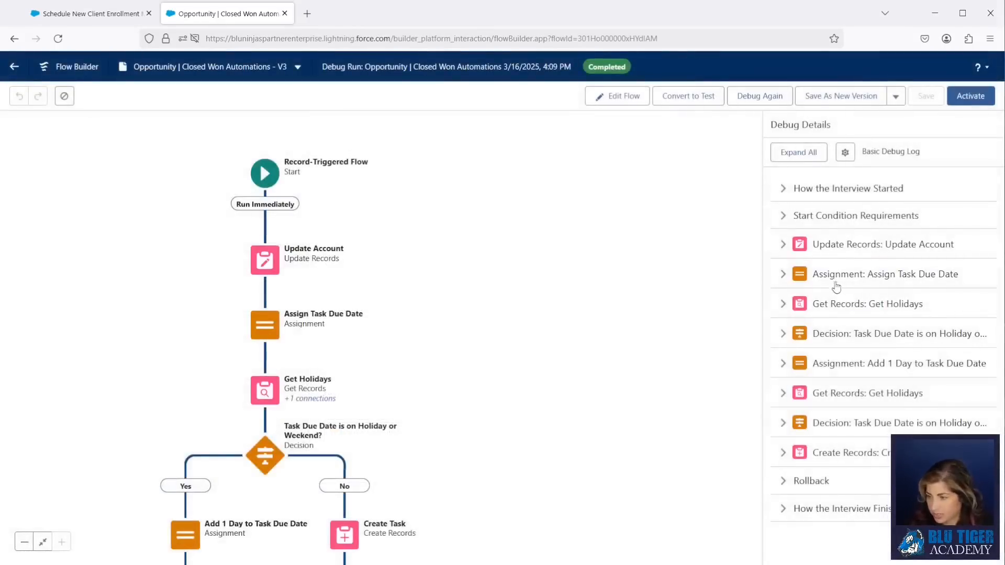
- Expand Assign Task Due Date, Get Holidays and the decision to see the May 26, 2025 holiday match
left_click(833, 277)
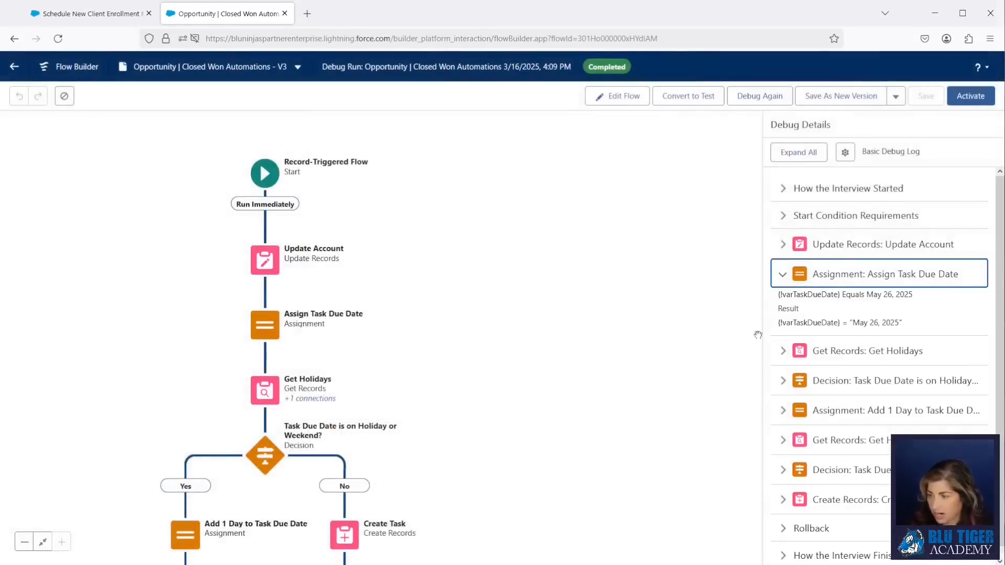
scroll(885, 333, "down", 1)
left_click(881, 335)
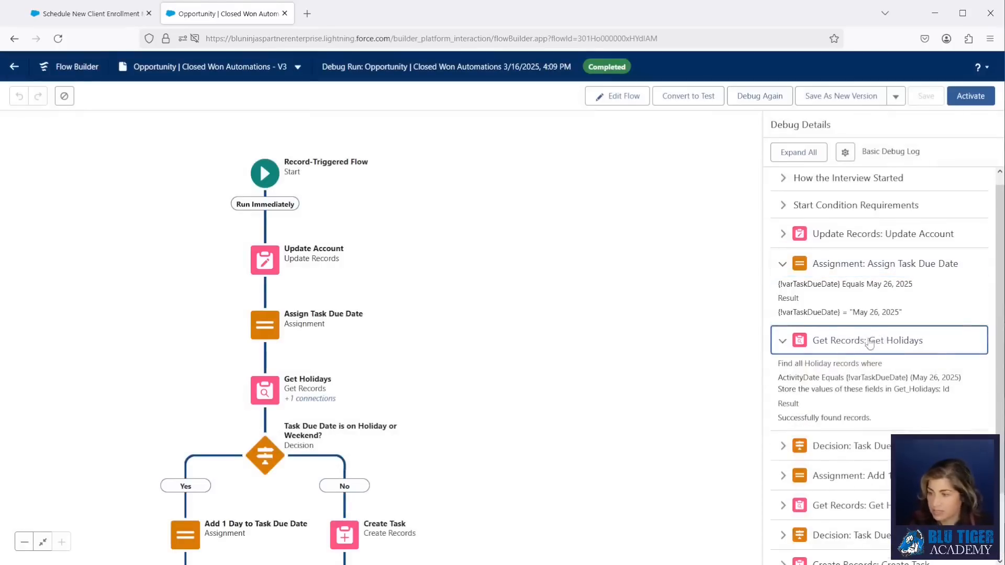
scroll(856, 302, "down", 2)
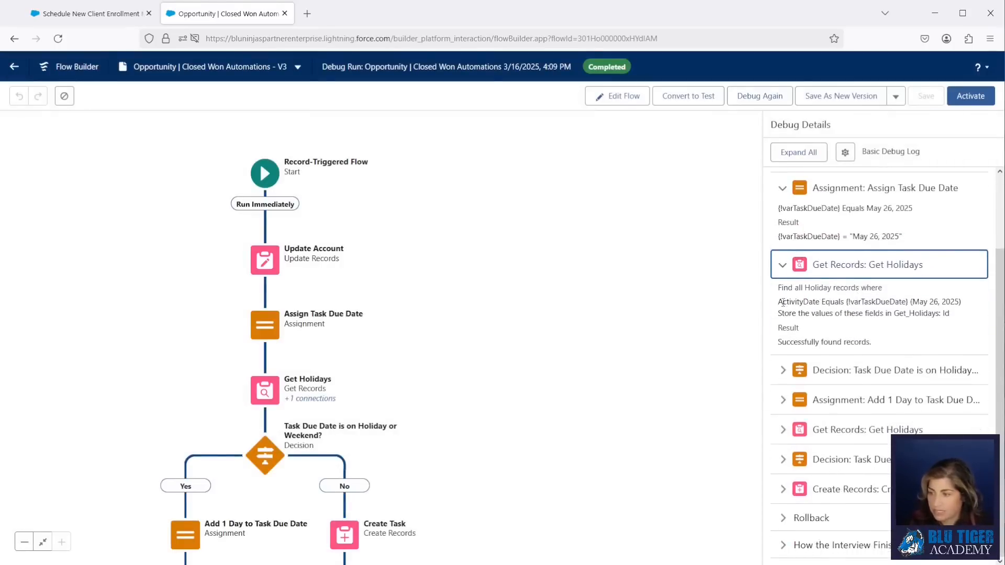
left_click_drag(778, 302, 895, 314)
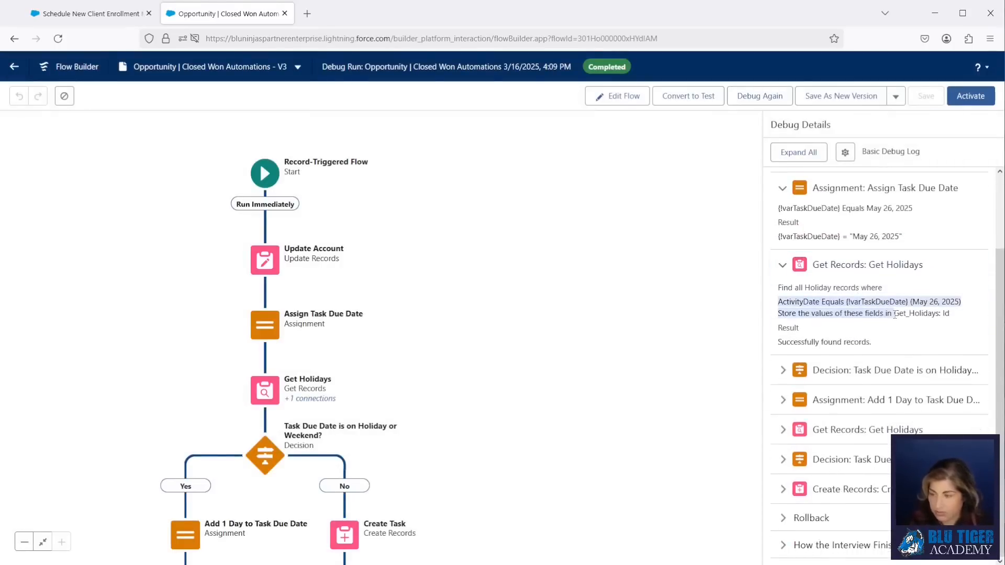
left_click(858, 370)
scroll(857, 371, "down", 2)
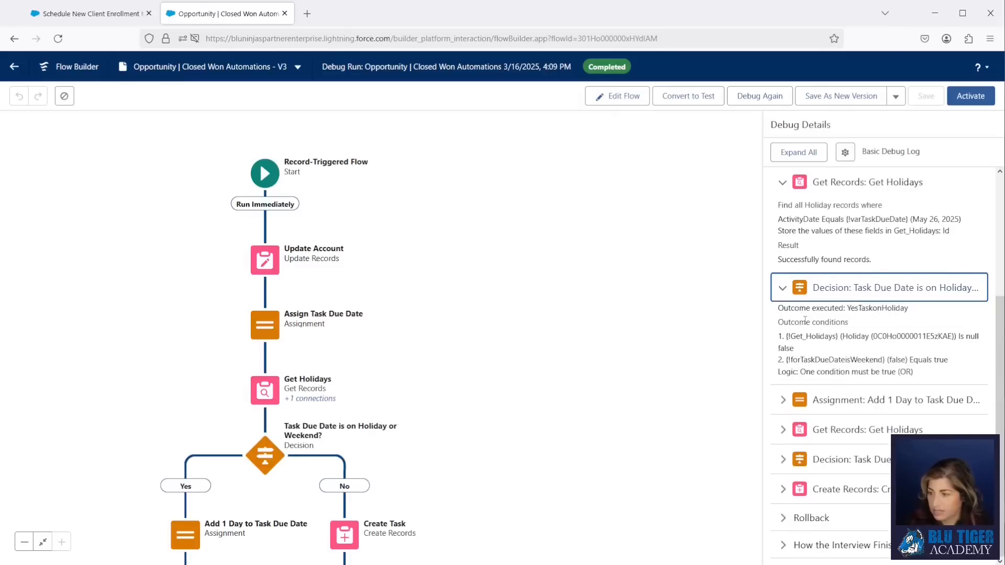
left_click_drag(797, 312, 917, 353)
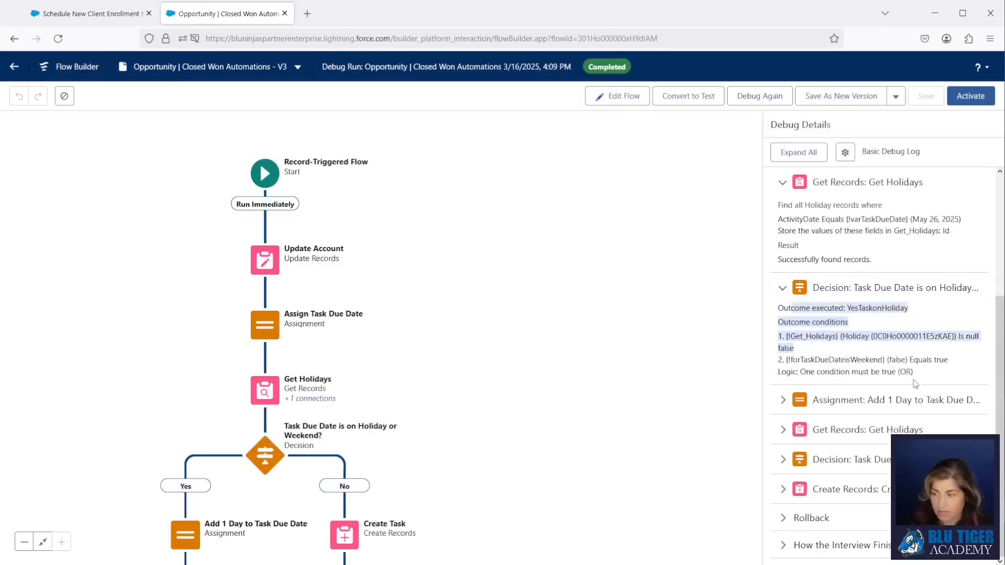
- Expand Add 1 Day and Create Task to see the ActivityDate moved to May 27, 2025
left_click(899, 400)
scroll(899, 400, "down", 1)
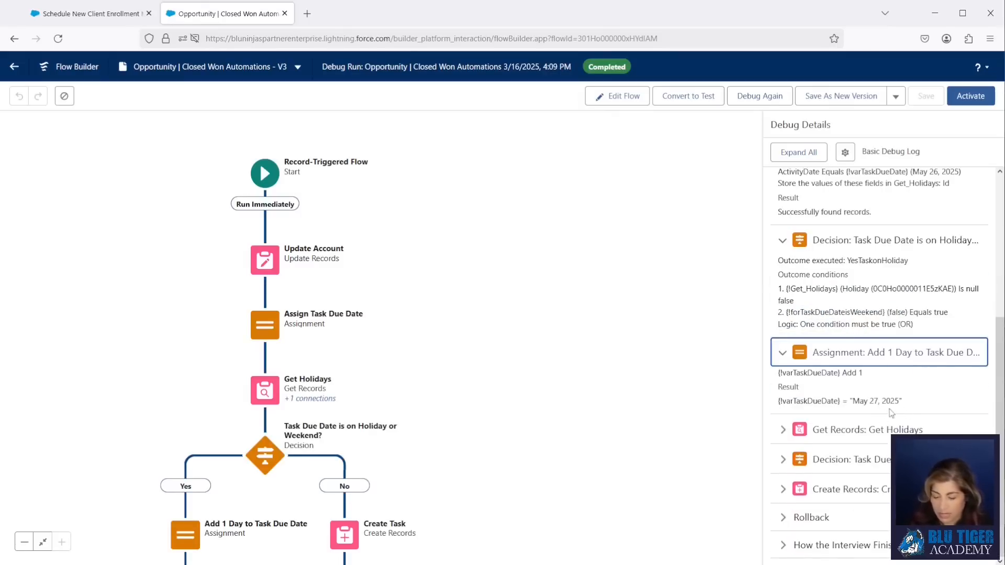
left_click_drag(788, 401, 914, 404)
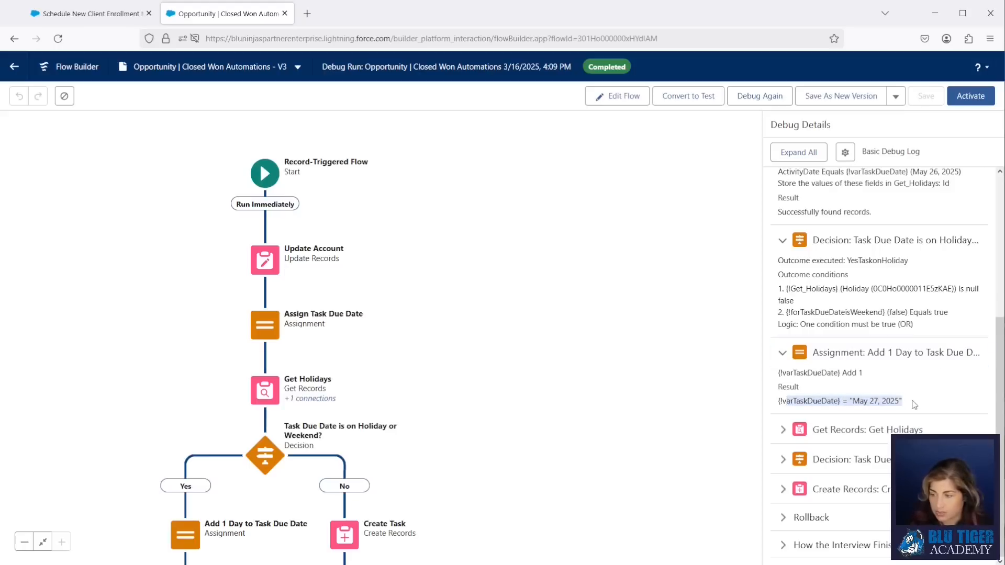
left_click(851, 489)
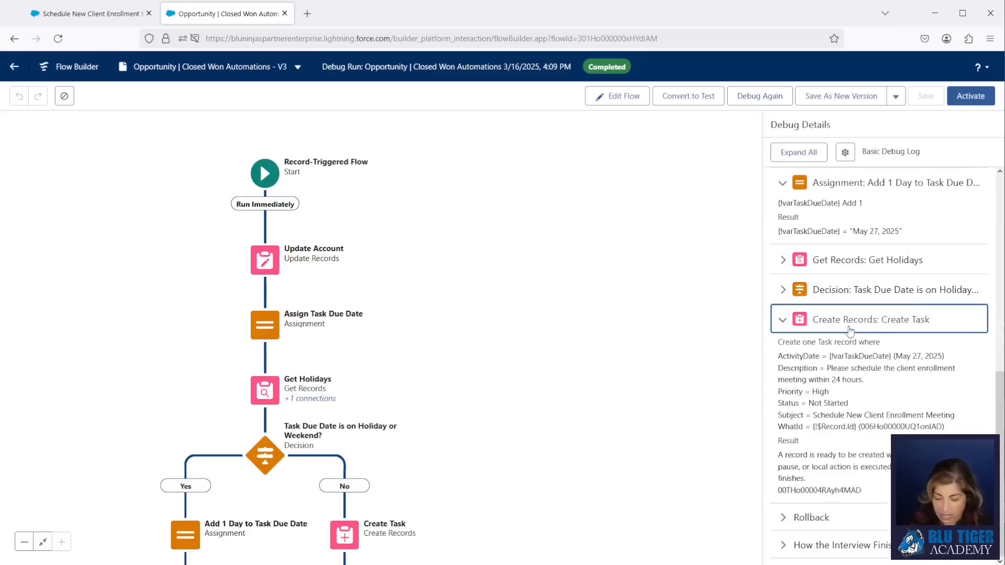
left_click_drag(796, 360, 947, 360)
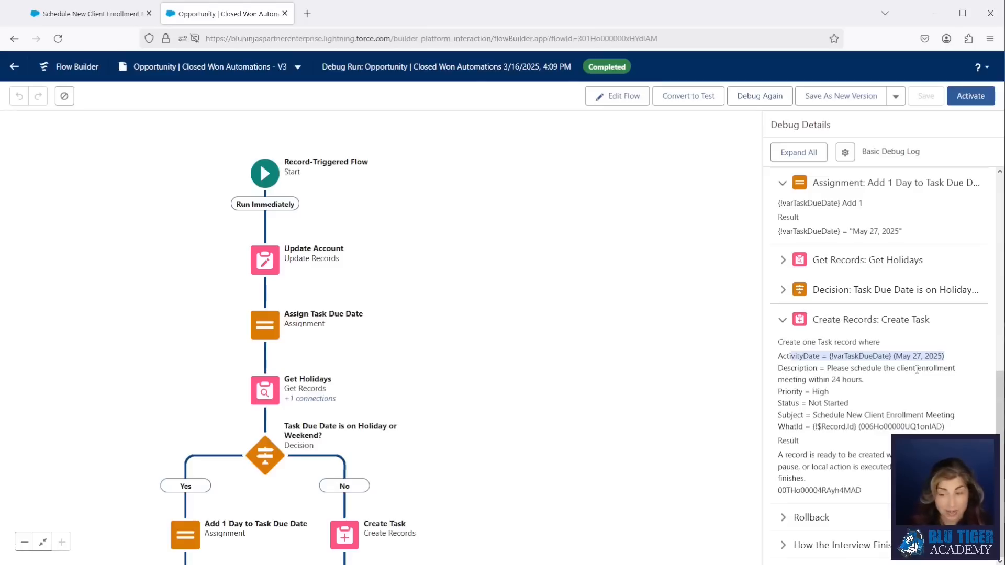